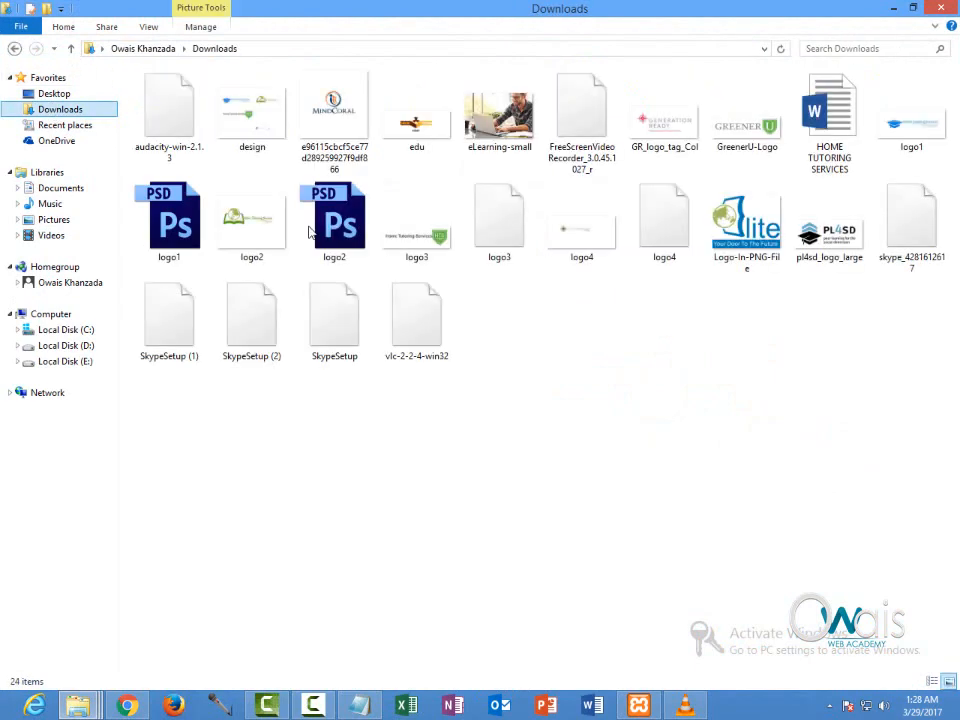
Step: Minimize the Downloads folder window and the HOME TUTORING SERVICES document to reach the desktop
{"action": "left_click", "coordinate": [893, 8]}
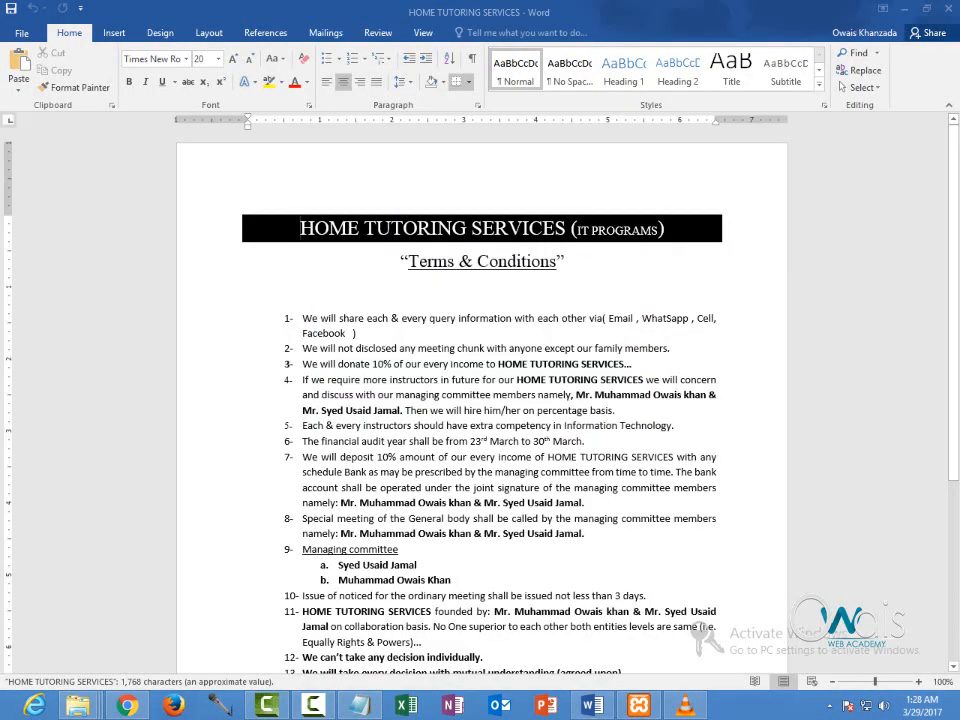
{"action": "left_click", "coordinate": [903, 8]}
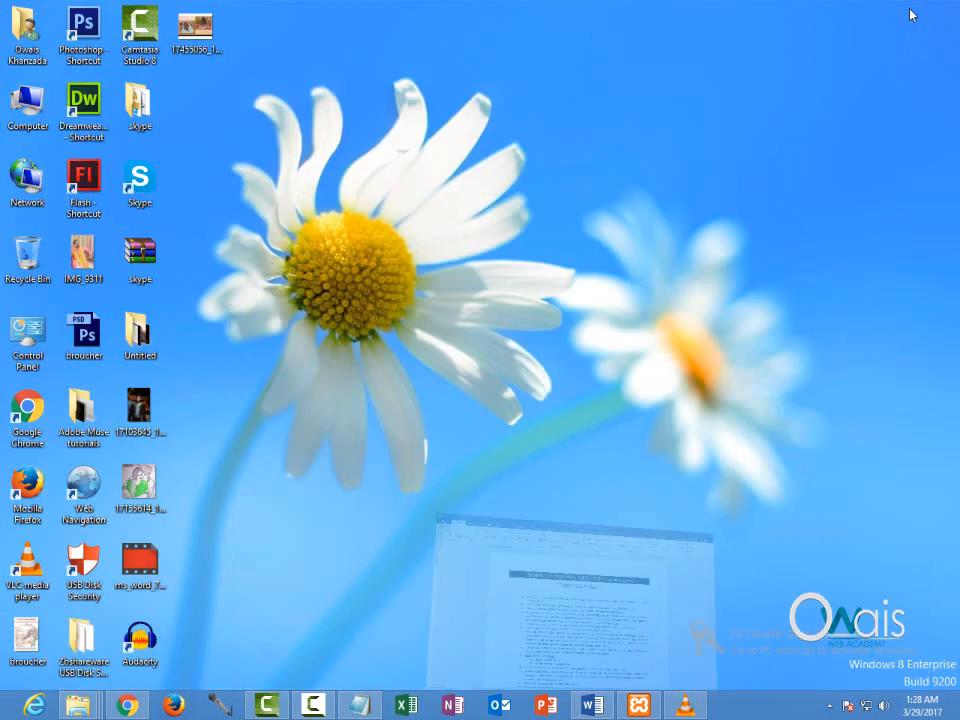
{"action": "left_click", "coordinate": [27, 38]}
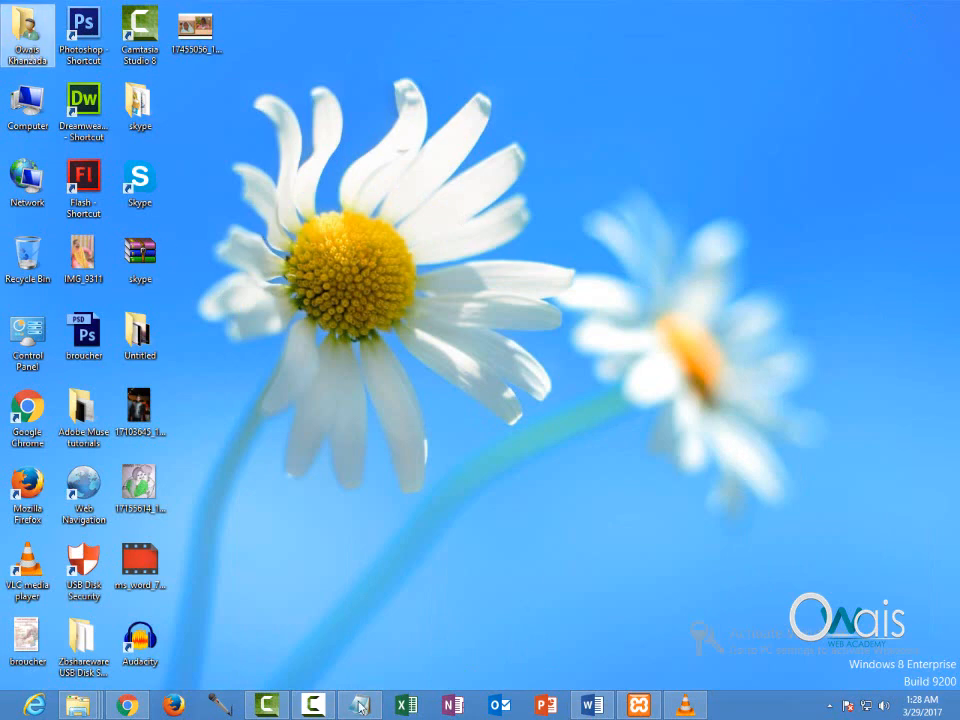
{"action": "left_click", "coordinate": [78, 705]}
{"action": "left_click", "coordinate": [200, 642]}
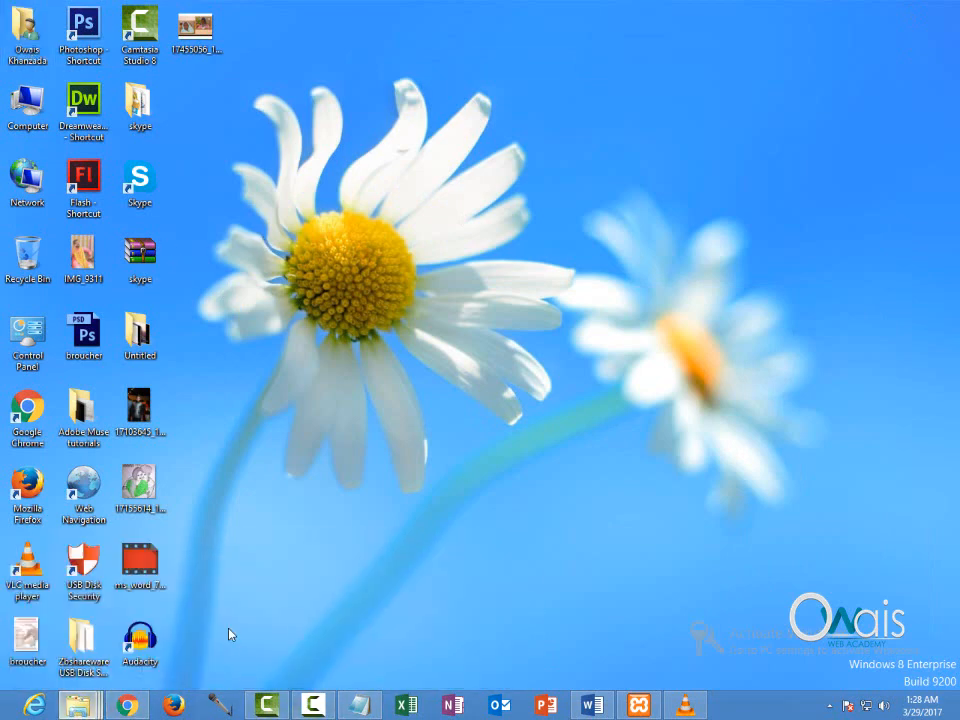
Step: Open the Layouts document in Word from the Documents folder in File Explorer
{"action": "left_click", "coordinate": [78, 705]}
{"action": "left_click", "coordinate": [97, 615]}
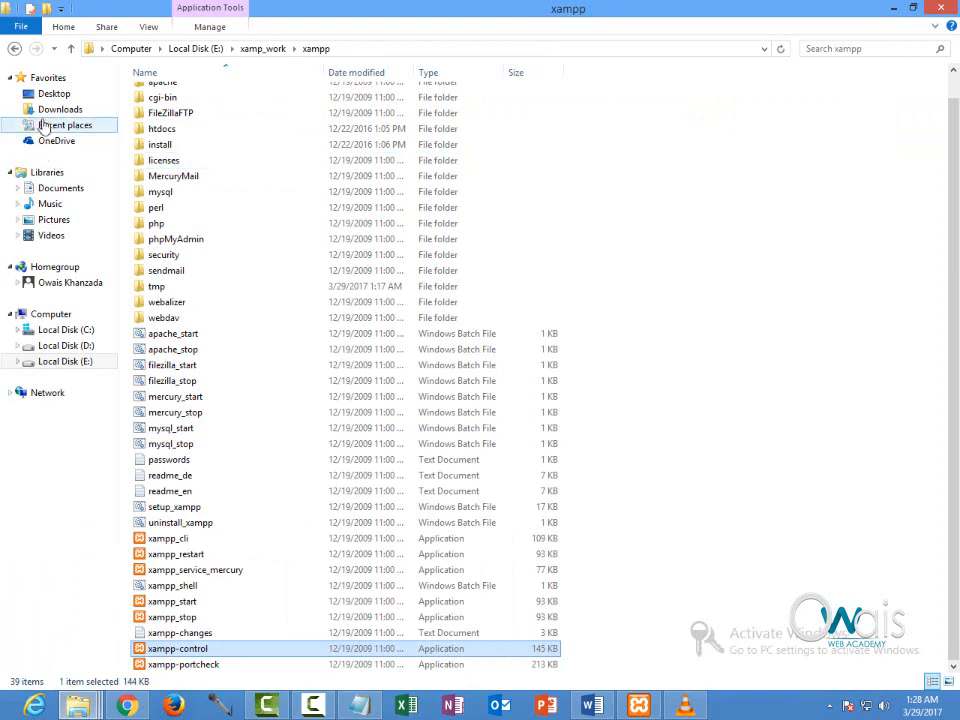
{"action": "left_click", "coordinate": [58, 189]}
{"action": "left_click", "coordinate": [665, 125]}
{"action": "double_click", "coordinate": [665, 125]}
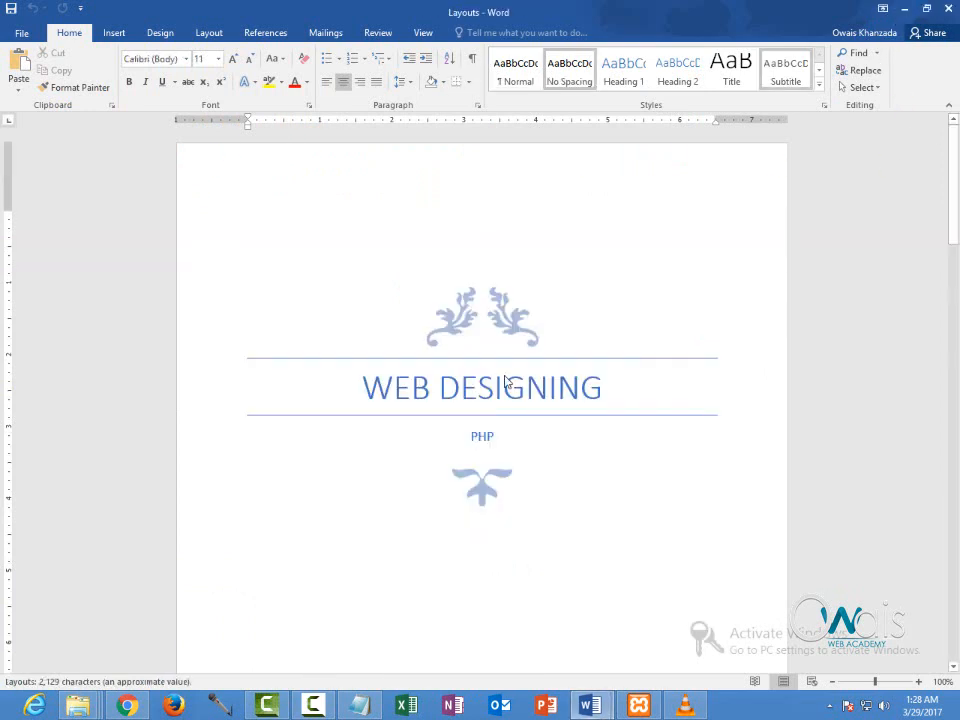
Step: On a new page after the circular diagram at the document's end, start a "1-" style numbered list with the item "Comments"
{"action": "left_click_drag", "start_coordinate": [952, 185], "coordinate": [946, 630]}
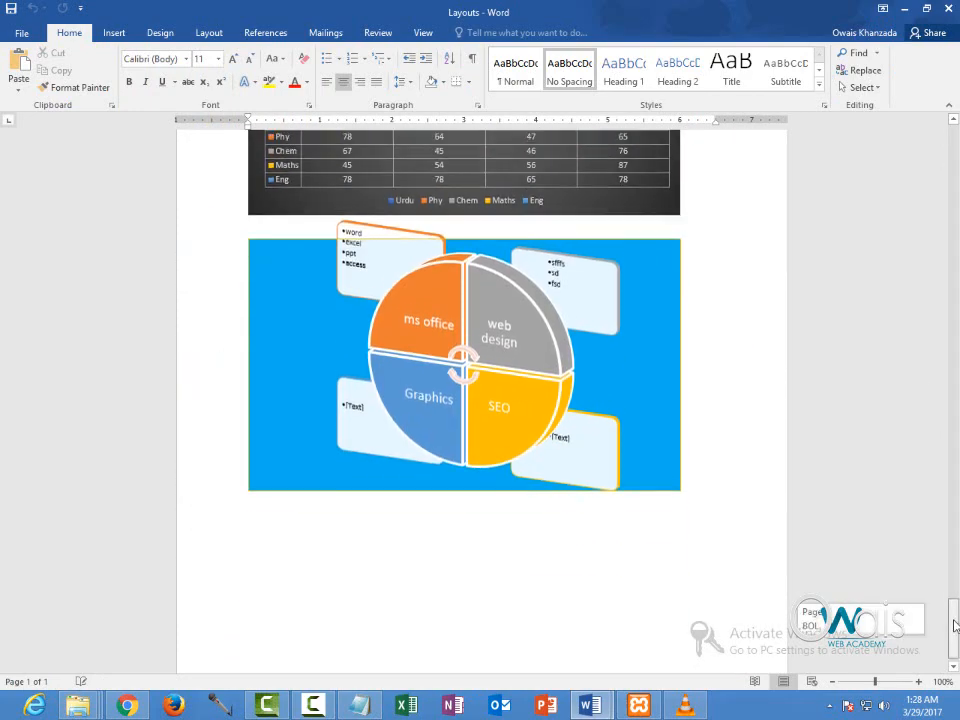
{"action": "left_click", "coordinate": [273, 523]}
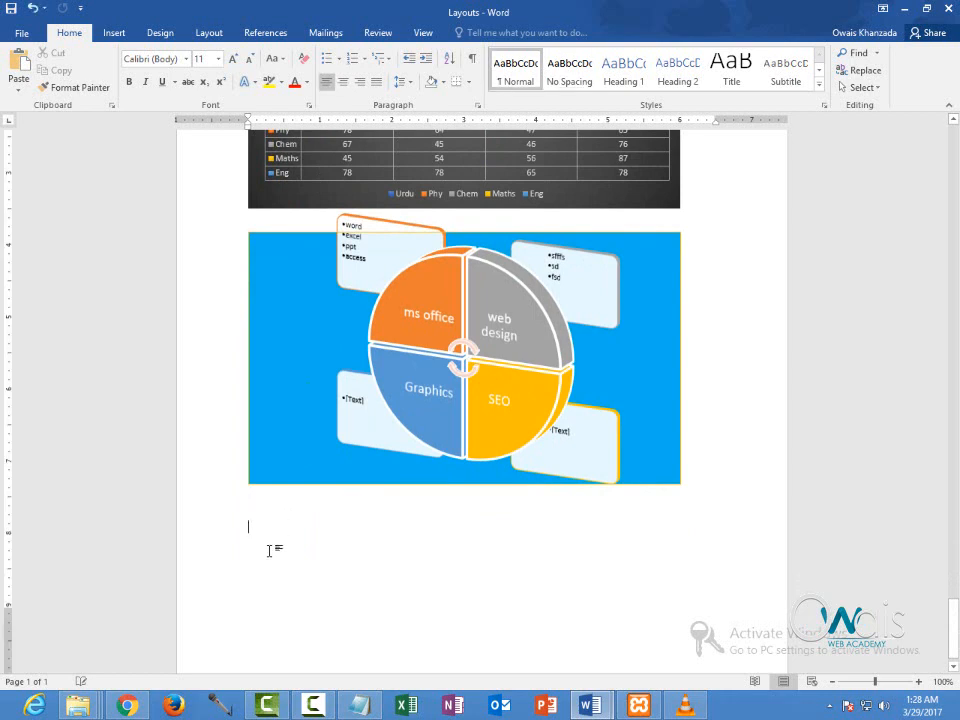
{"action": "key", "text": "Return"}
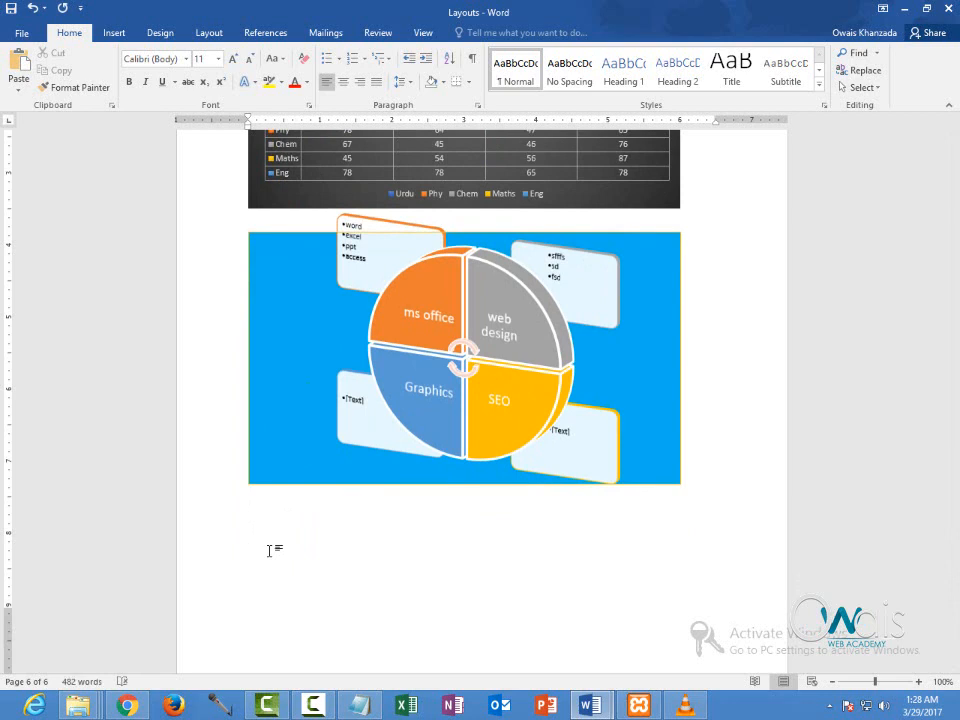
{"action": "scroll", "coordinate": [269, 550], "scroll_direction": "down", "scroll_amount": 2}
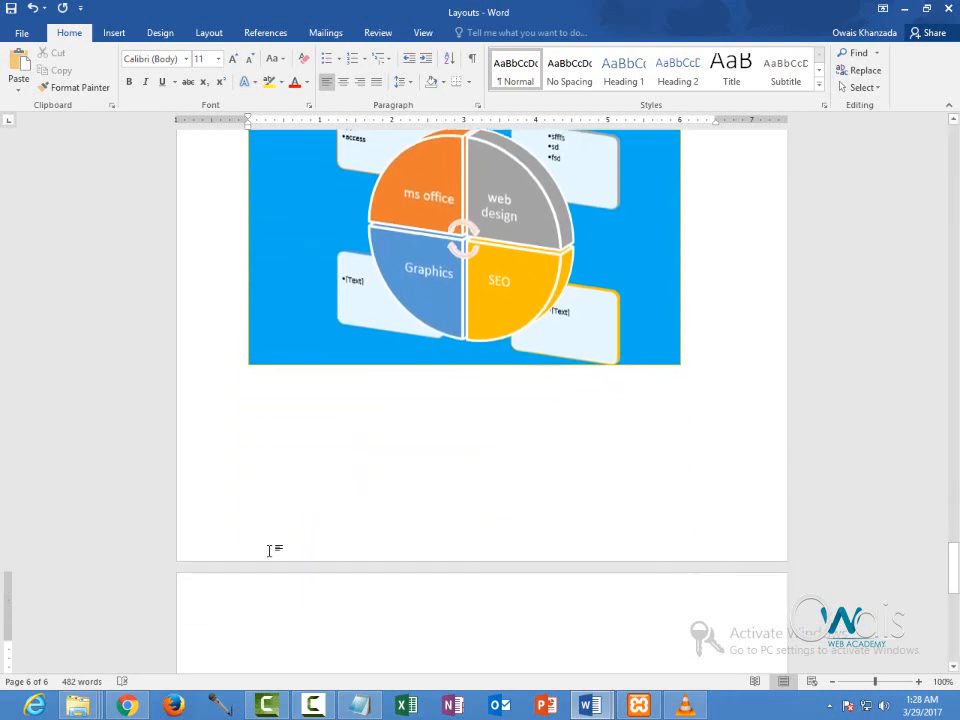
{"action": "type", "text": "1- co"}
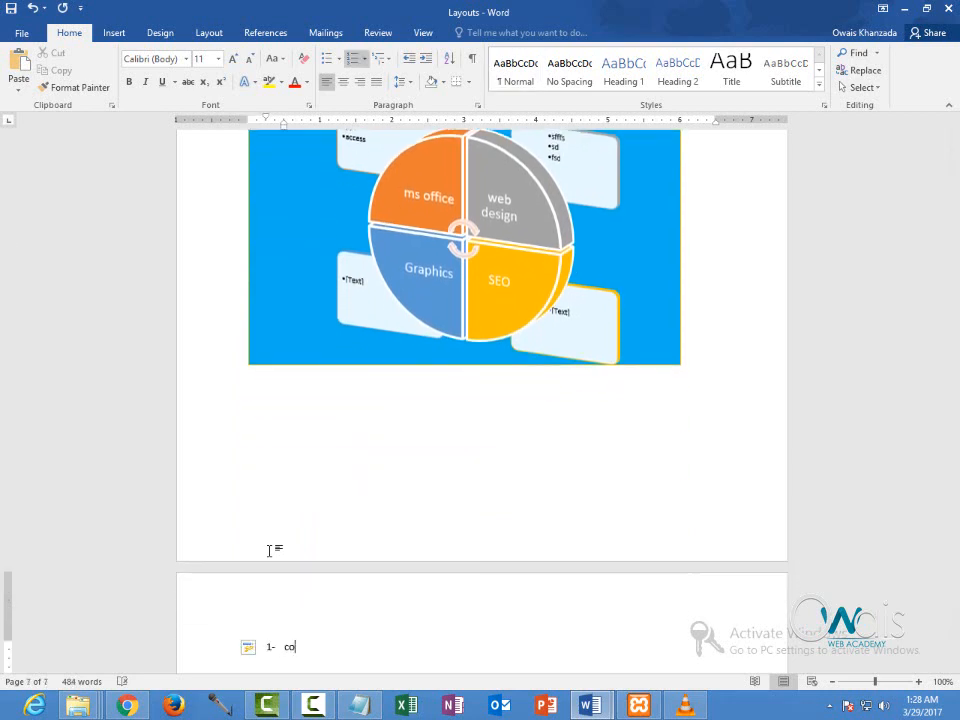
{"action": "type", "text": "mmerts"}
{"action": "key", "text": "Return"}
Step: Add the items "Header", "Footer", "Page number" and "Text box" to the numbered list
{"action": "left_click", "coordinate": [100, 33]}
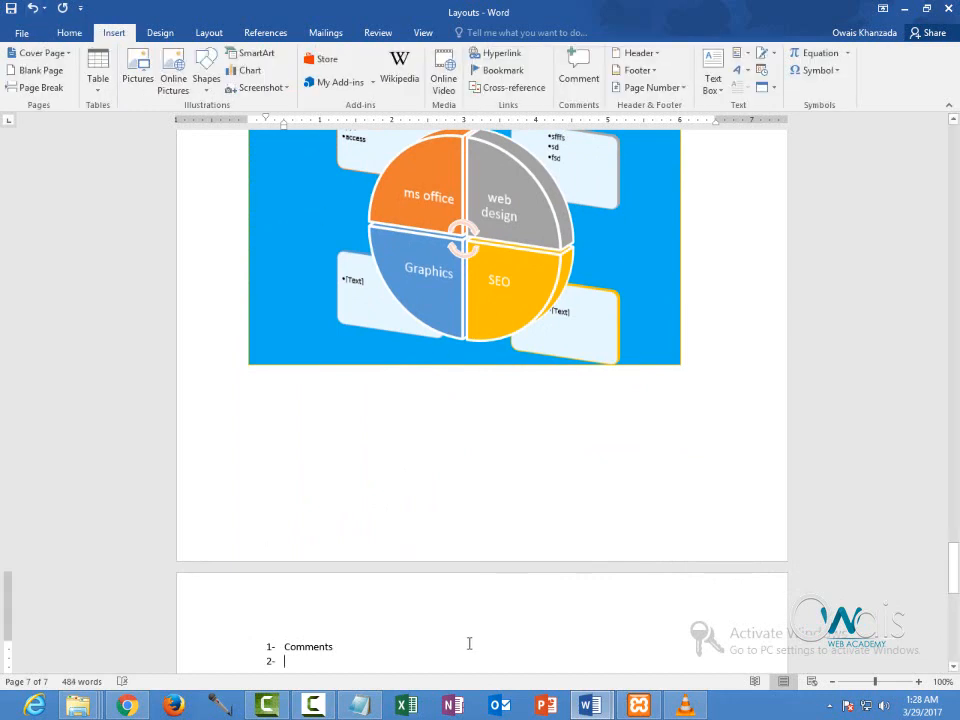
{"action": "type", "text": "header"}
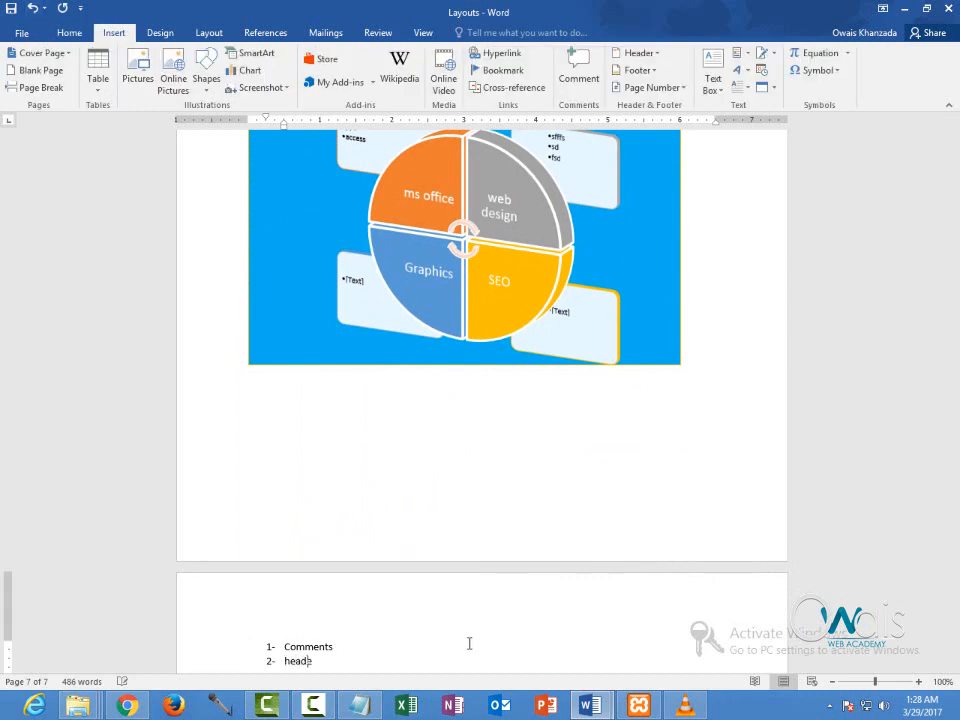
{"action": "key", "text": "Return"}
{"action": "type", "text": "footer"}
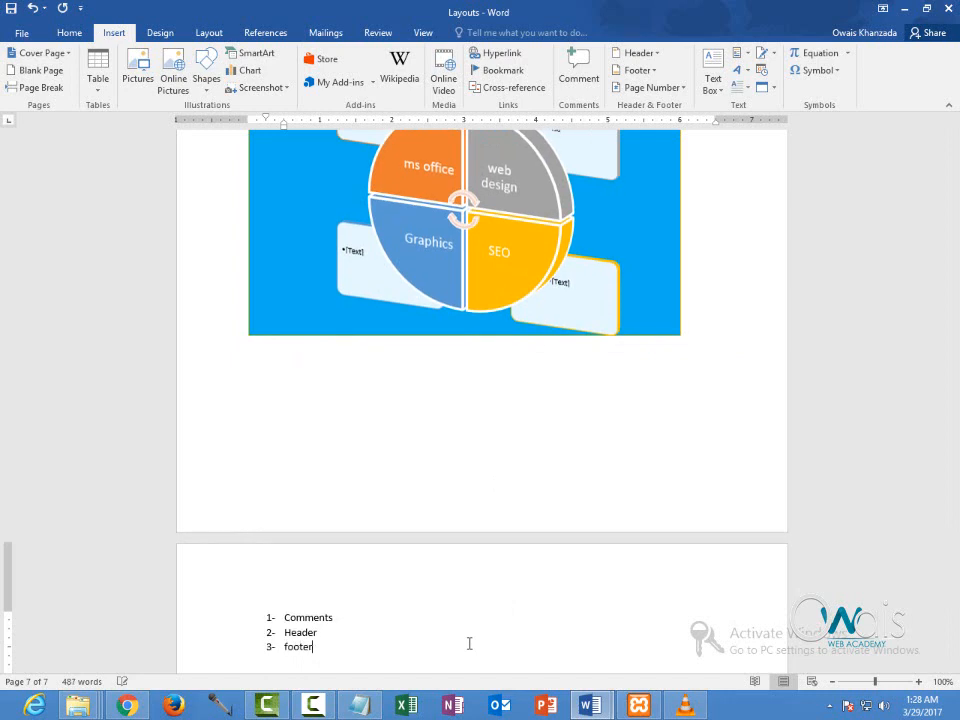
{"action": "key", "text": "Return"}
{"action": "type", "text": "page number"}
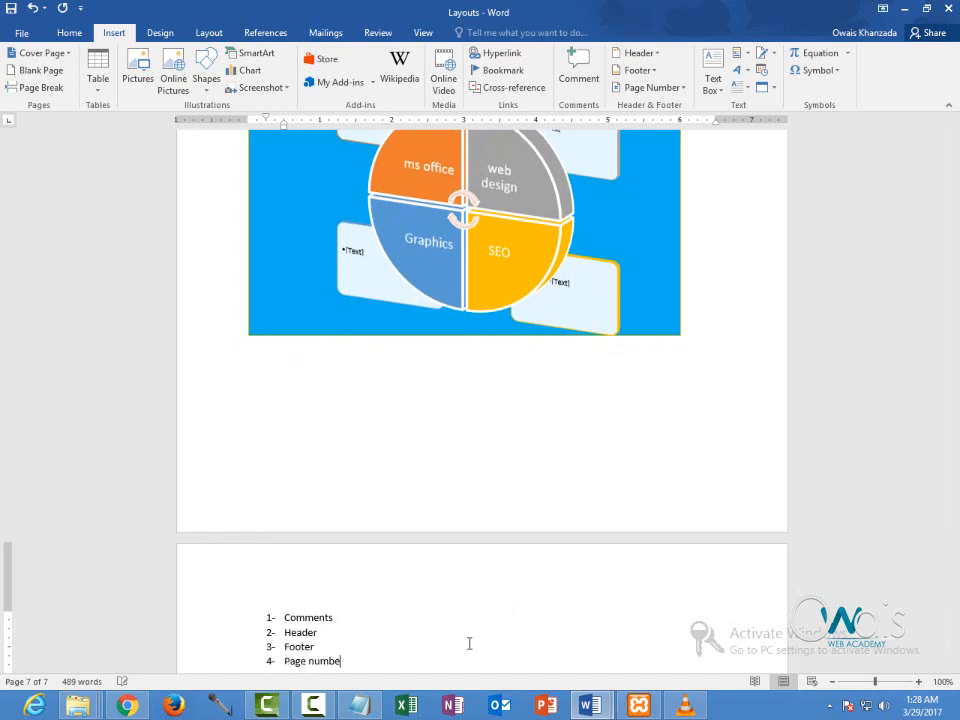
{"action": "key", "text": "Return"}
{"action": "type", "text": "text box"}
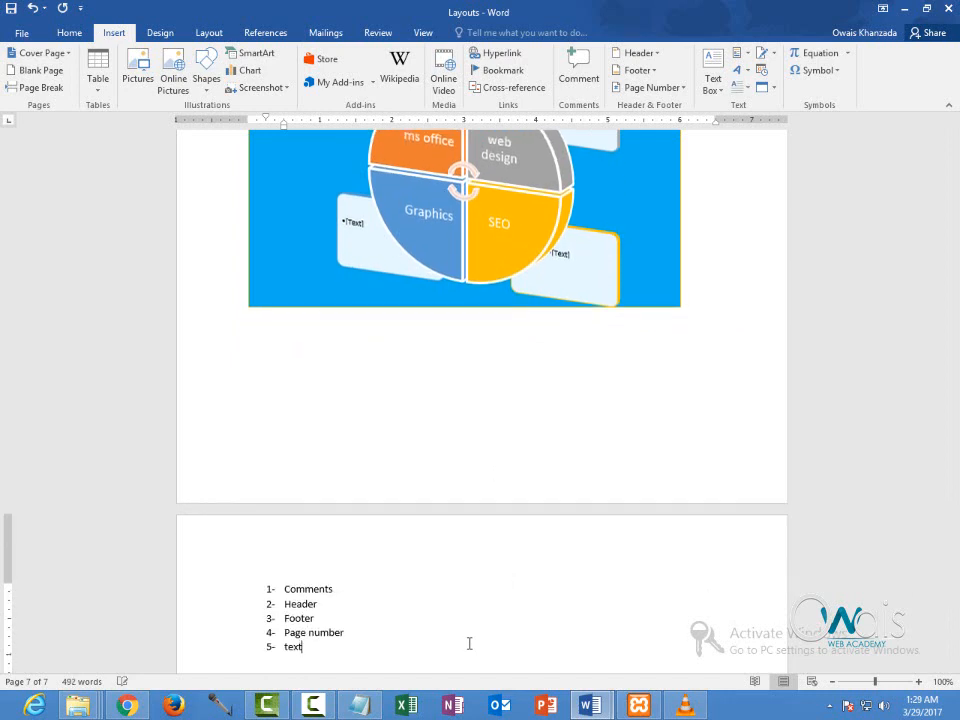
Step: Continue the numbered list with "Word arts", "Drop caps", "Signature line" and "Date and time"
{"action": "key", "text": "Return"}
{"action": "type", "text": "word arts"}
{"action": "type", "text": "drop caps"}
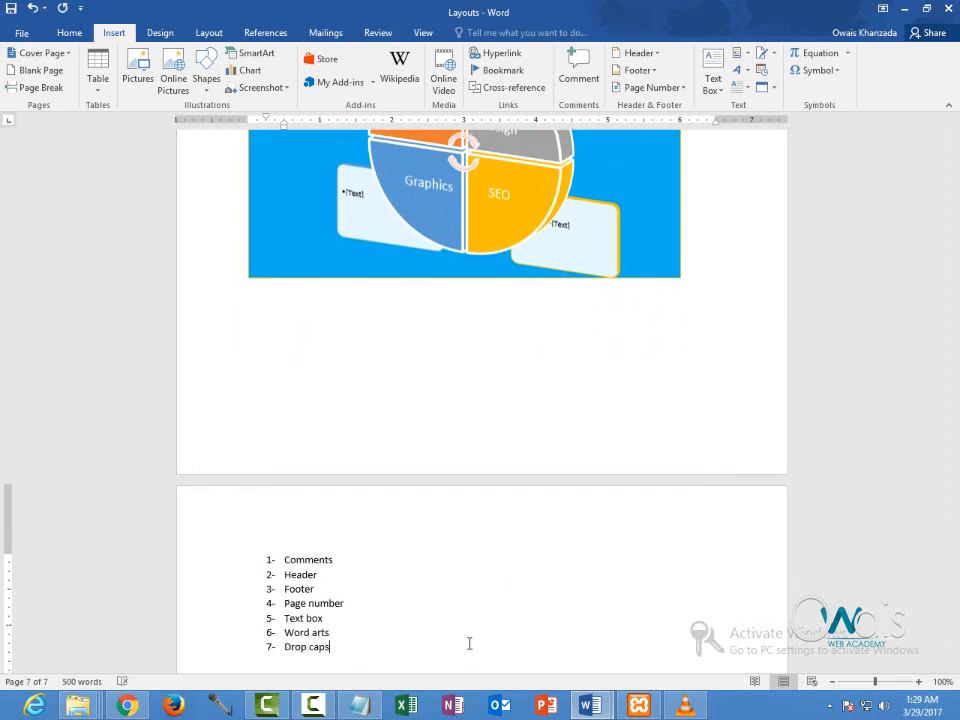
{"action": "key", "text": "Return"}
{"action": "type", "text": "signature line"}
{"action": "key", "text": "Return"}
{"action": "type", "text": "date and time"}
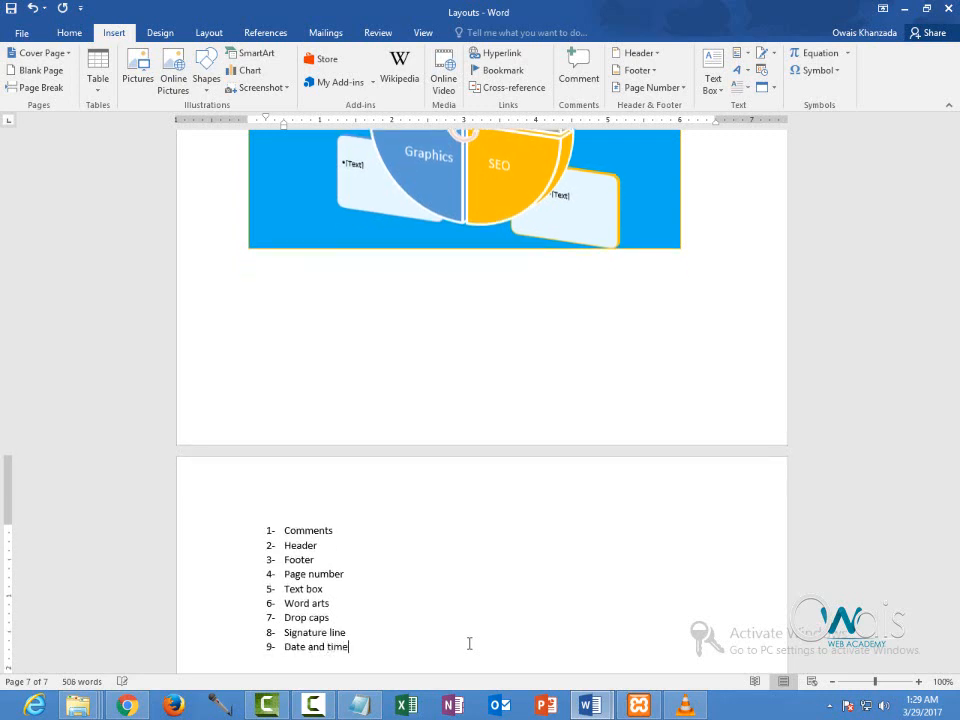
Step: Complete the numbered list with "Object", "Equations" and "Symbols", and end it with a plain paragraph below
{"action": "key", "text": "Return"}
{"action": "type", "text": "object"}
{"action": "key", "text": "Return"}
{"action": "type", "text": "equ"}
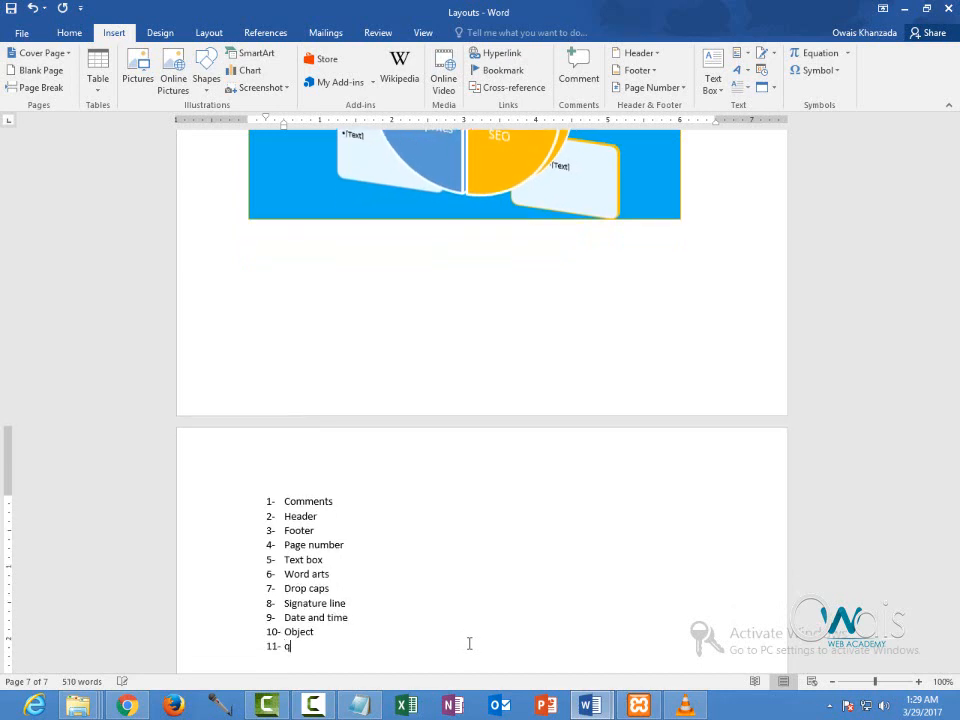
{"action": "type", "text": "ations"}
{"action": "key", "text": "Return"}
{"action": "type", "text": "a"}
{"action": "key", "text": "BackSpace"}
{"action": "type", "text": "symbols"}
{"action": "key", "text": "Return"}
{"action": "key", "text": "Return"}
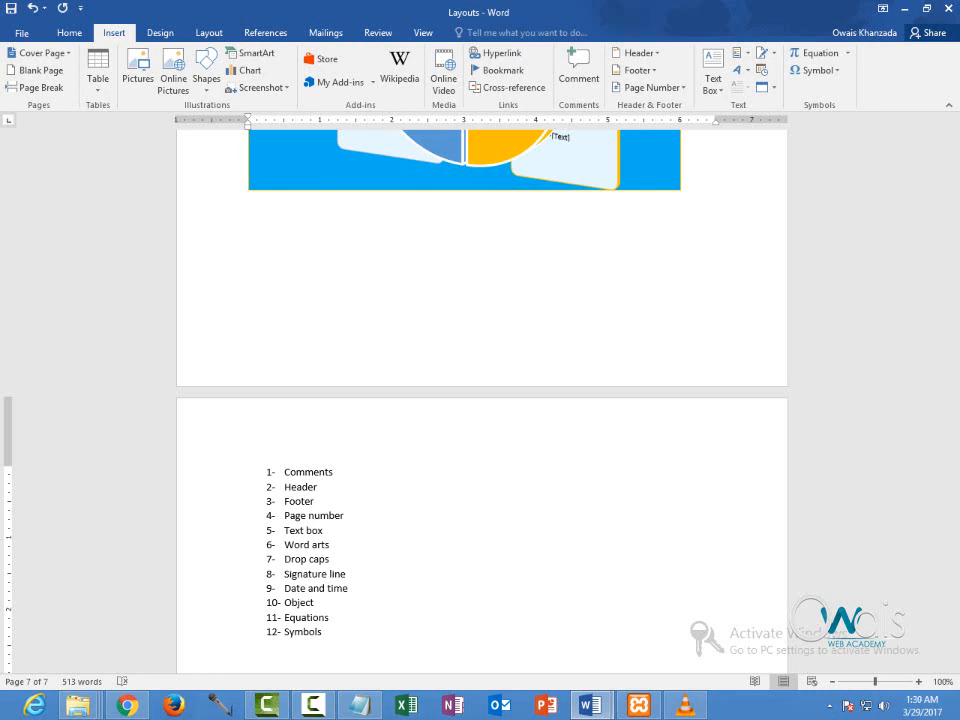
Step: Write the sentence "I m a professional web engineer" in the paragraph below the numbered list
{"action": "scroll", "coordinate": [401, 589], "scroll_direction": "down", "scroll_amount": 2}
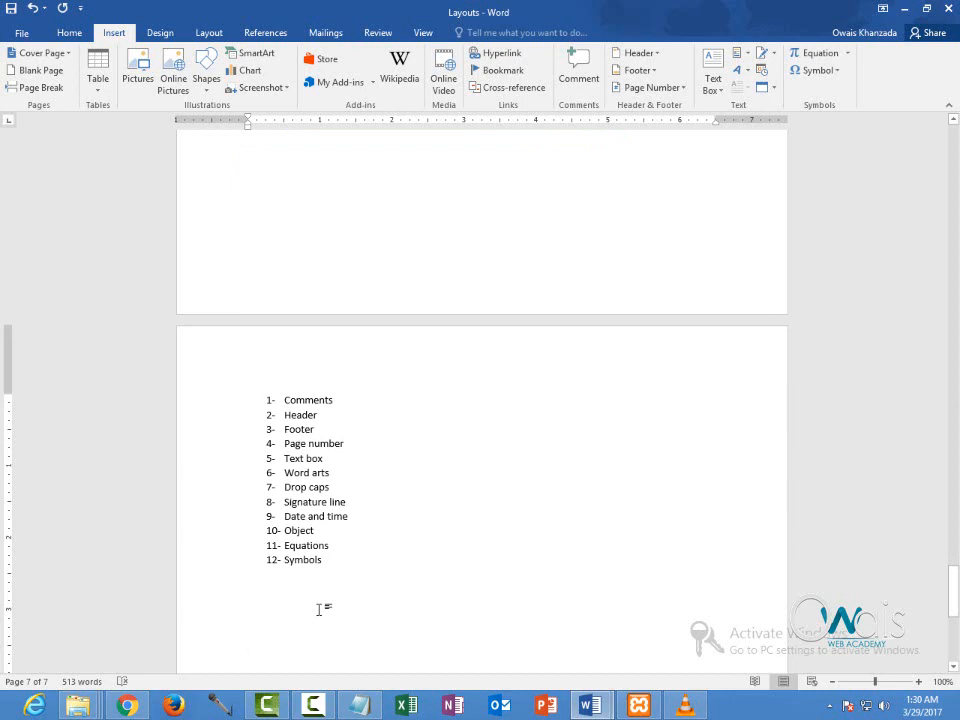
{"action": "type", "text": "I m"}
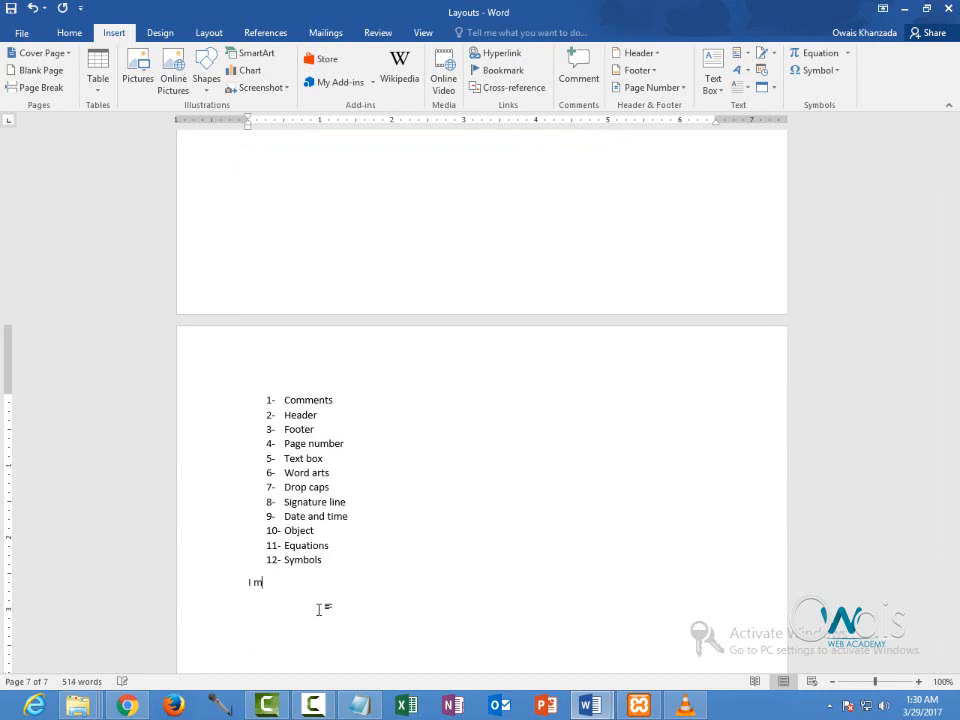
{"action": "type", "text": "a  a professional web "}
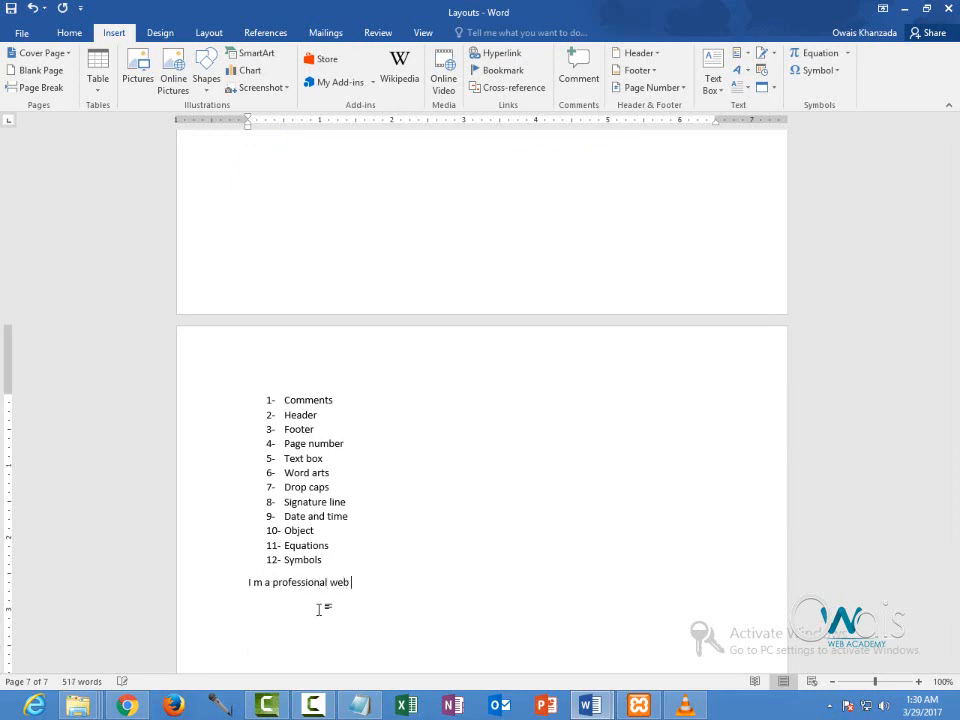
{"action": "type", "text": "engineer"}
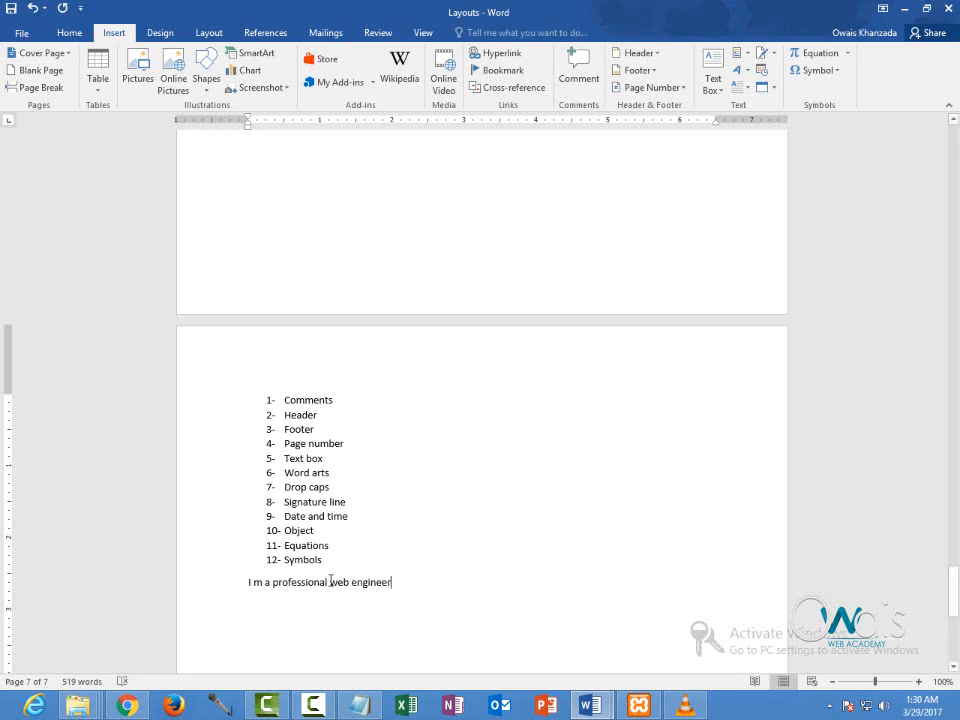
Step: Attach a comment reading "This is just supposed to be cooment" to the words "web engineer"
{"action": "left_click_drag", "start_coordinate": [331, 584], "coordinate": [390, 597]}
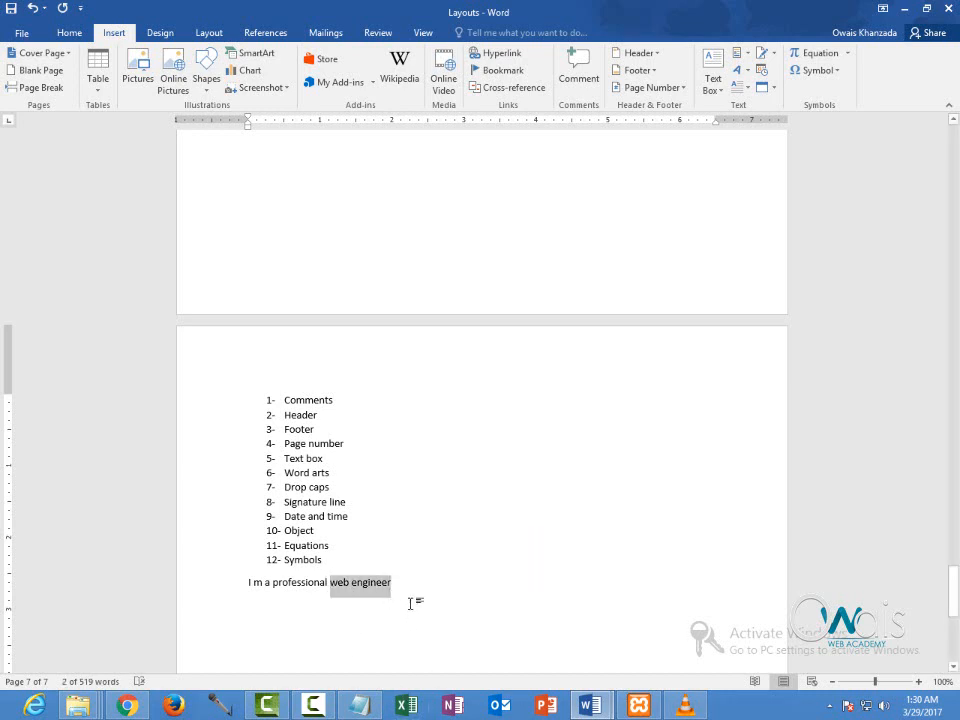
{"action": "left_click", "coordinate": [404, 595]}
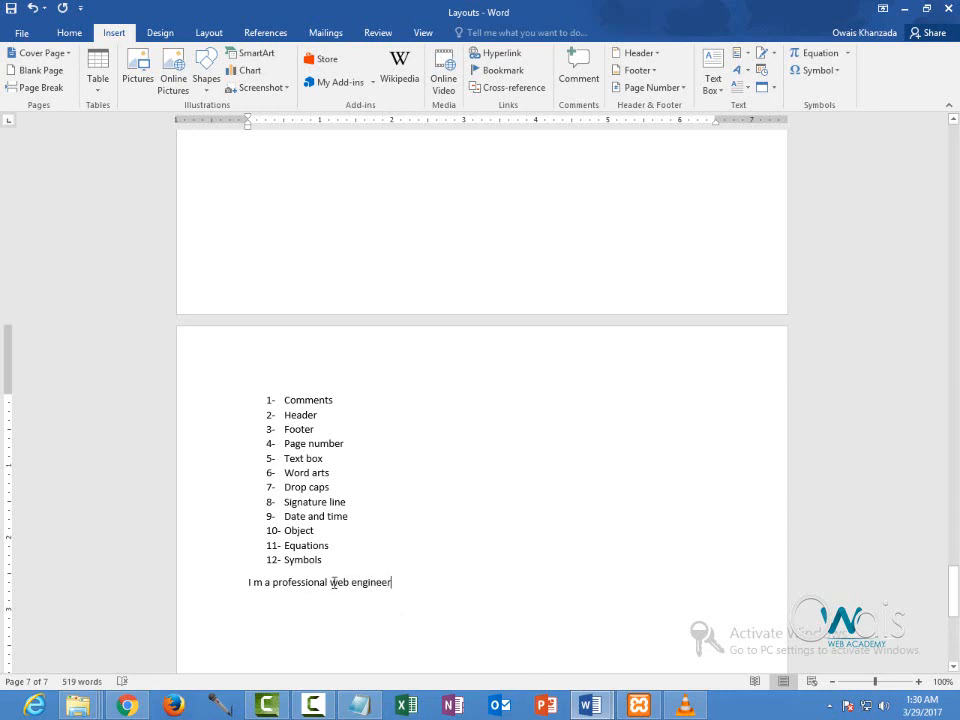
{"action": "left_click_drag", "start_coordinate": [332, 578], "coordinate": [381, 582]}
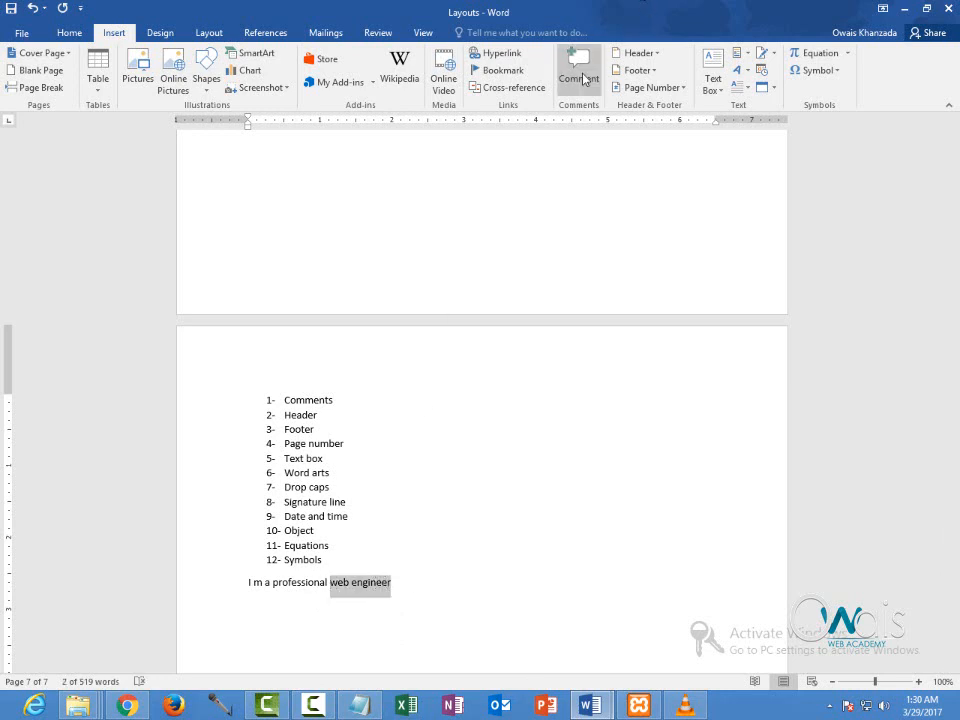
{"action": "left_click", "coordinate": [576, 78]}
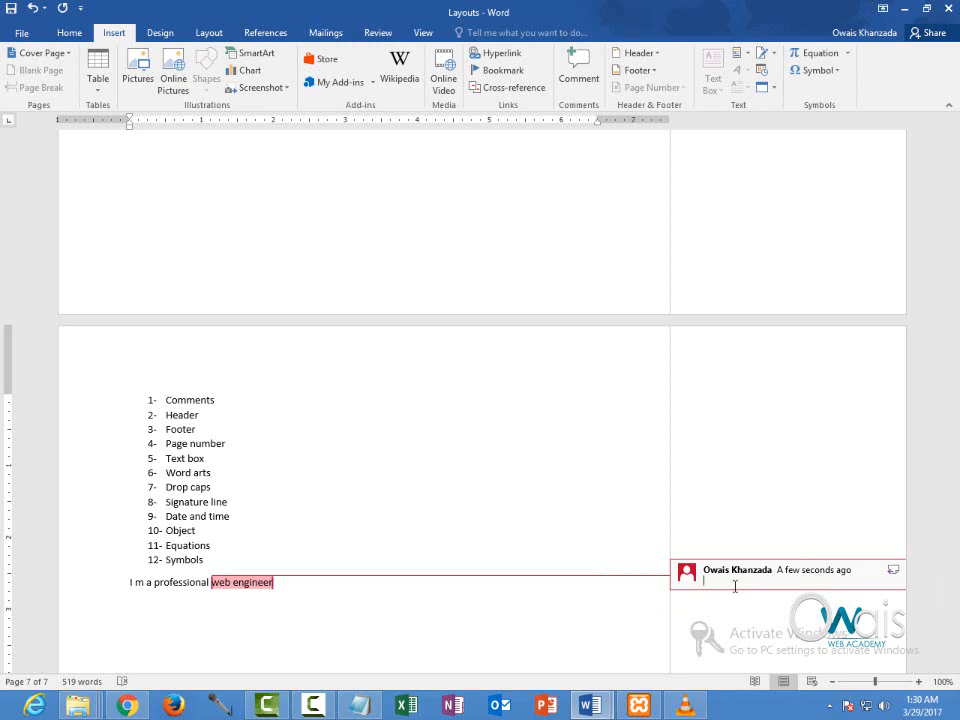
{"action": "type", "text": "his is just supposed to be cooment"}
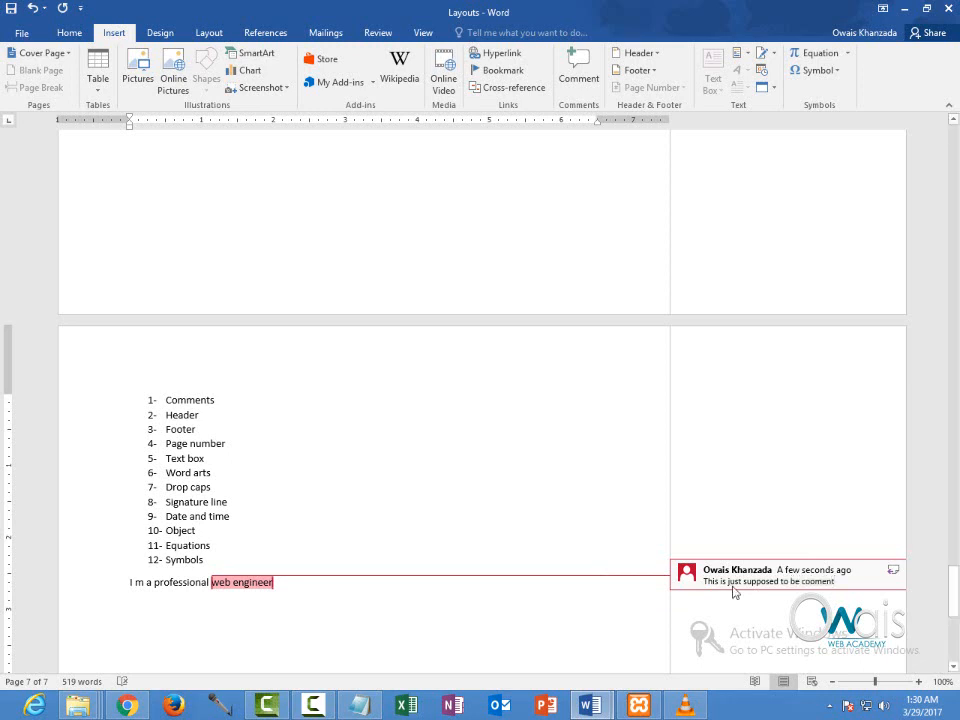
{"action": "left_click", "coordinate": [407, 521]}
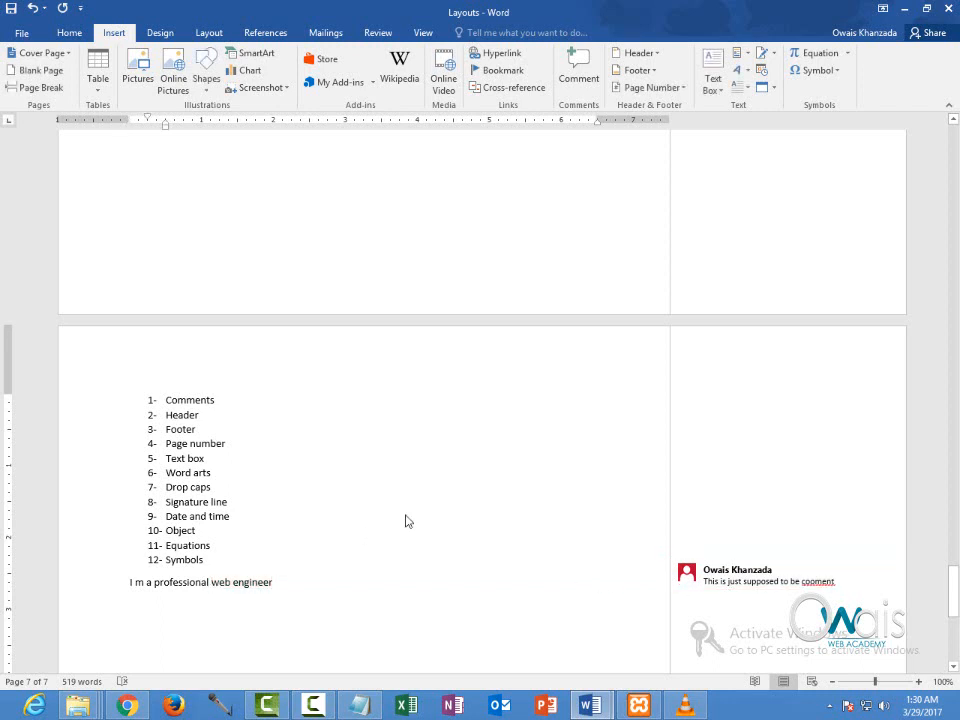
Step: Check in the print preview how the comment on the last page prints, and return to the document
{"action": "key", "text": "ctrl+p"}
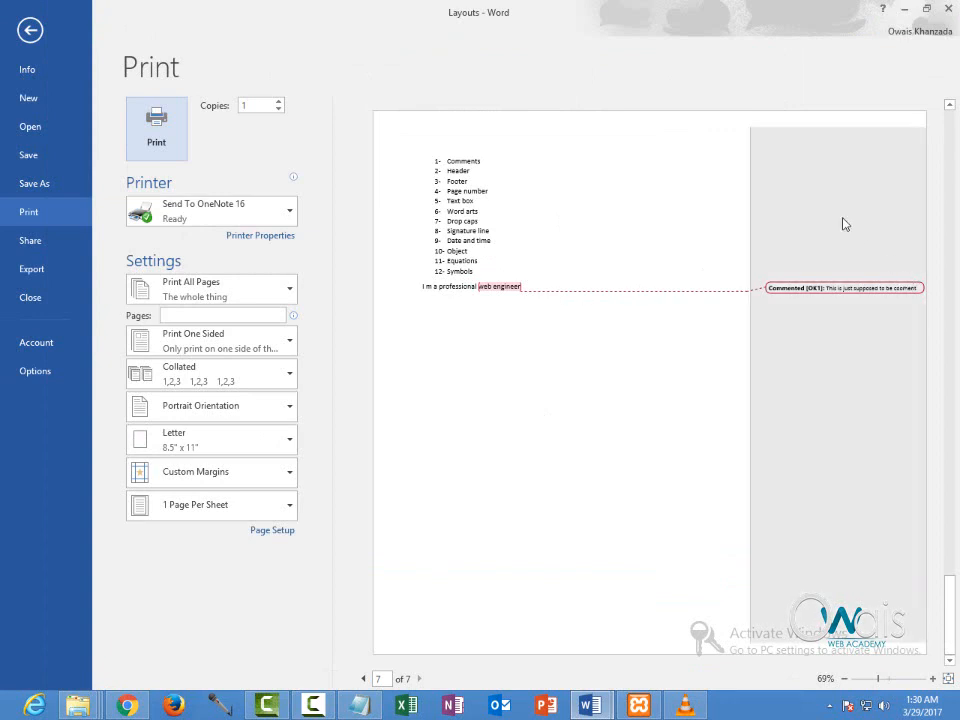
{"action": "mouse_move", "coordinate": [865, 298]}
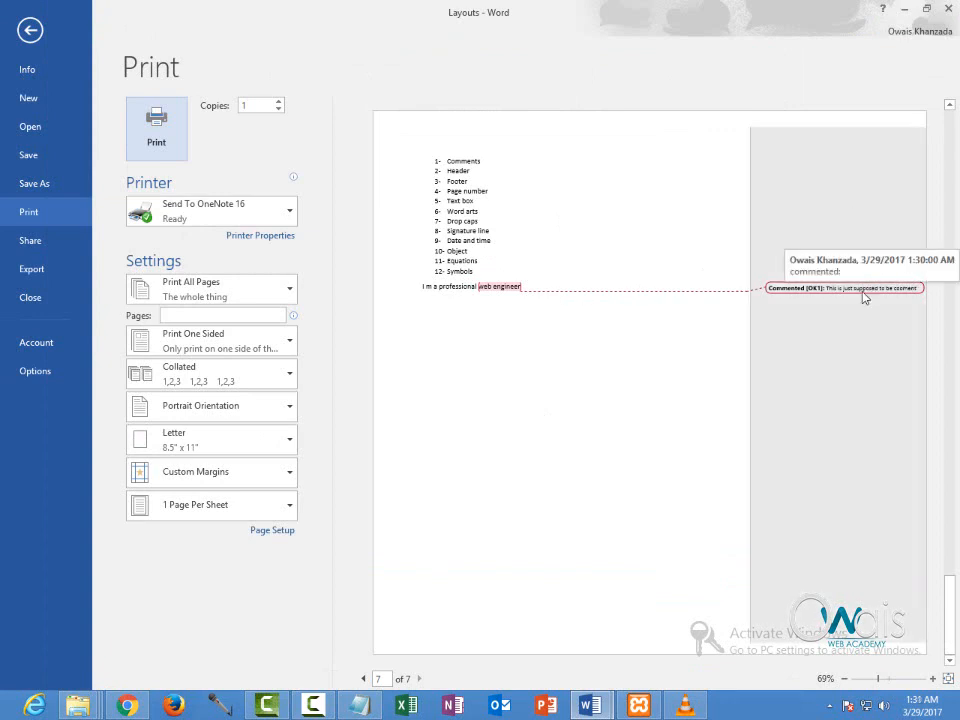
{"action": "key", "text": "Escape"}
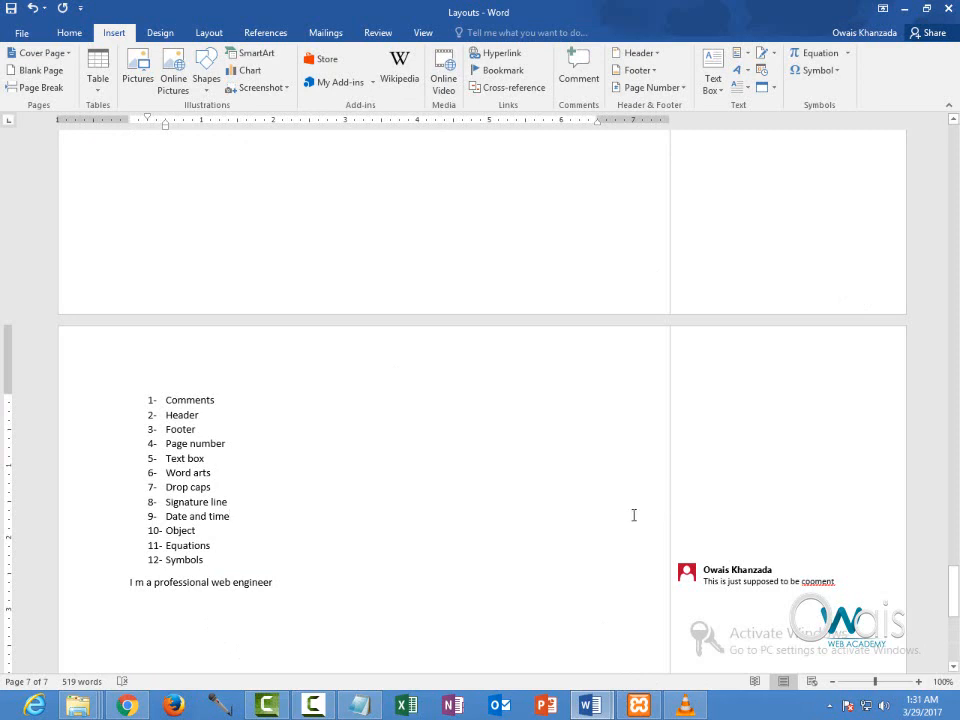
Step: Delete the comment attached to the words "web engineer" below the numbered list
{"action": "left_click", "coordinate": [268, 575]}
{"action": "left_click", "coordinate": [738, 581]}
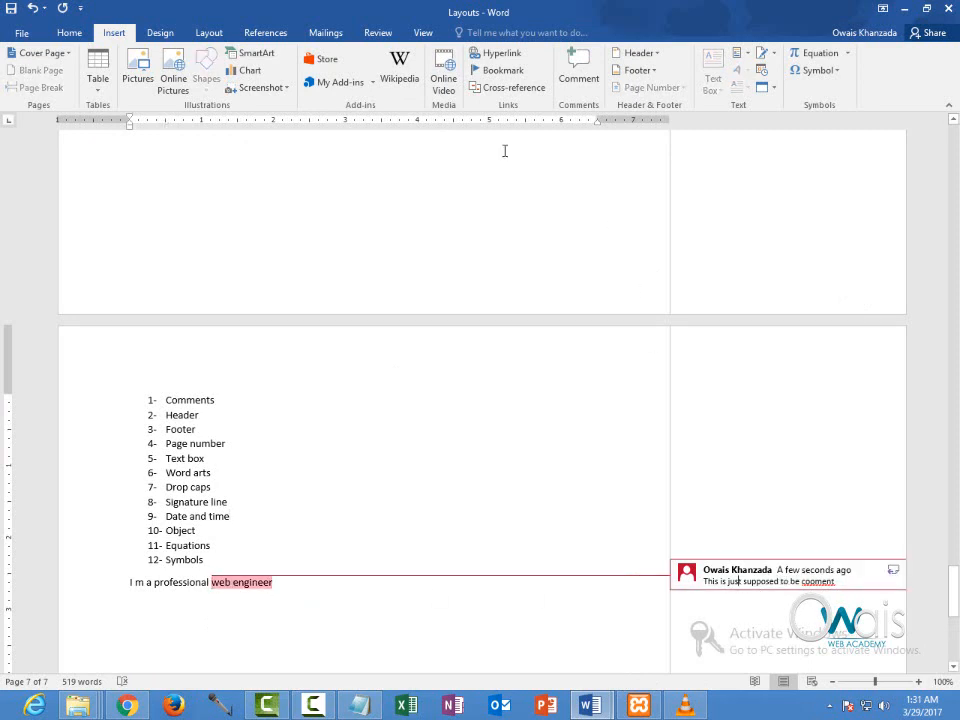
{"action": "left_click", "coordinate": [378, 33]}
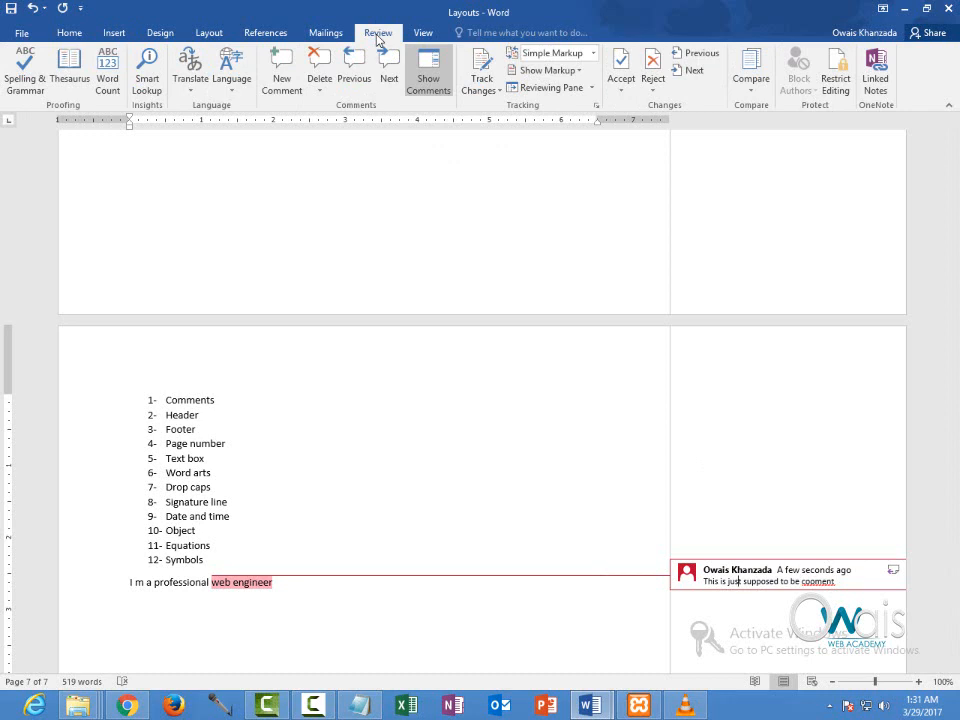
{"action": "left_click", "coordinate": [320, 68]}
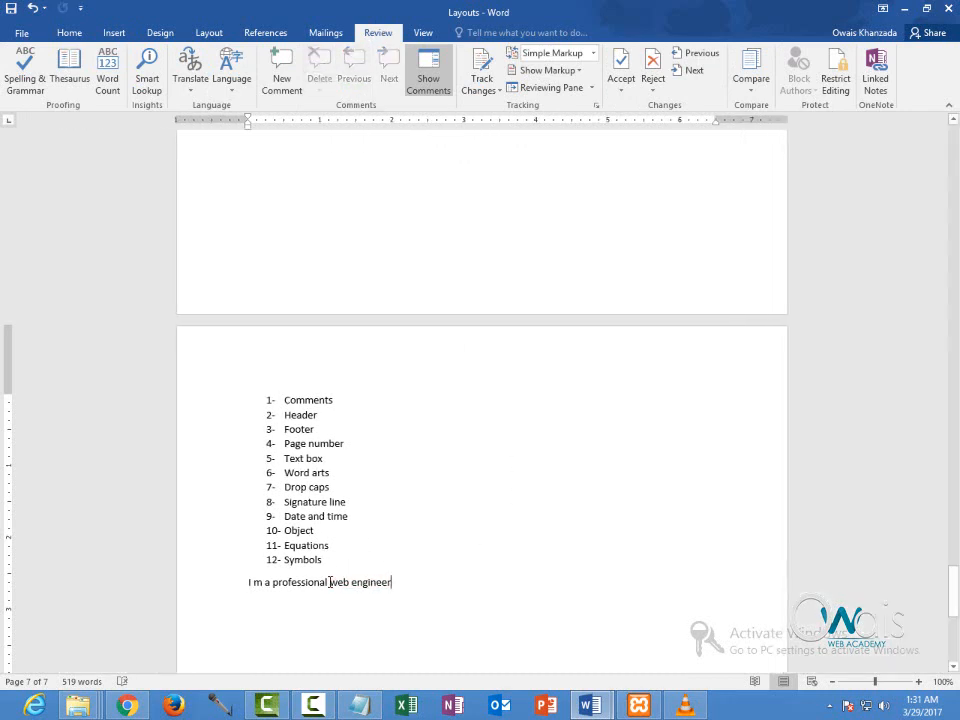
{"action": "left_click_drag", "start_coordinate": [330, 582], "coordinate": [395, 582]}
{"action": "left_click", "coordinate": [401, 606]}
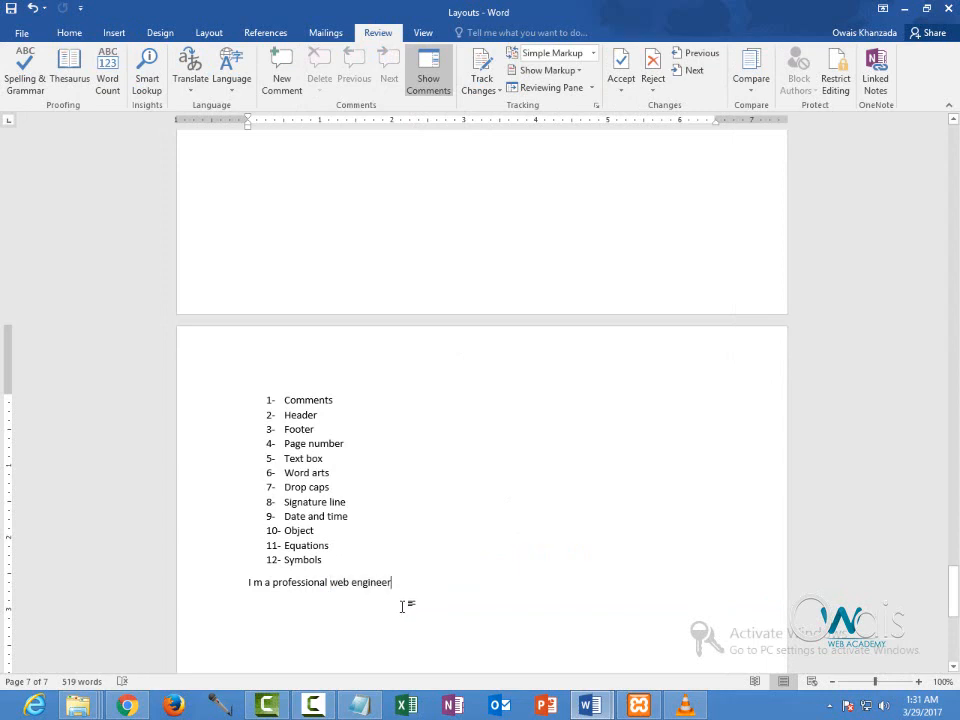
{"action": "left_click", "coordinate": [285, 413]}
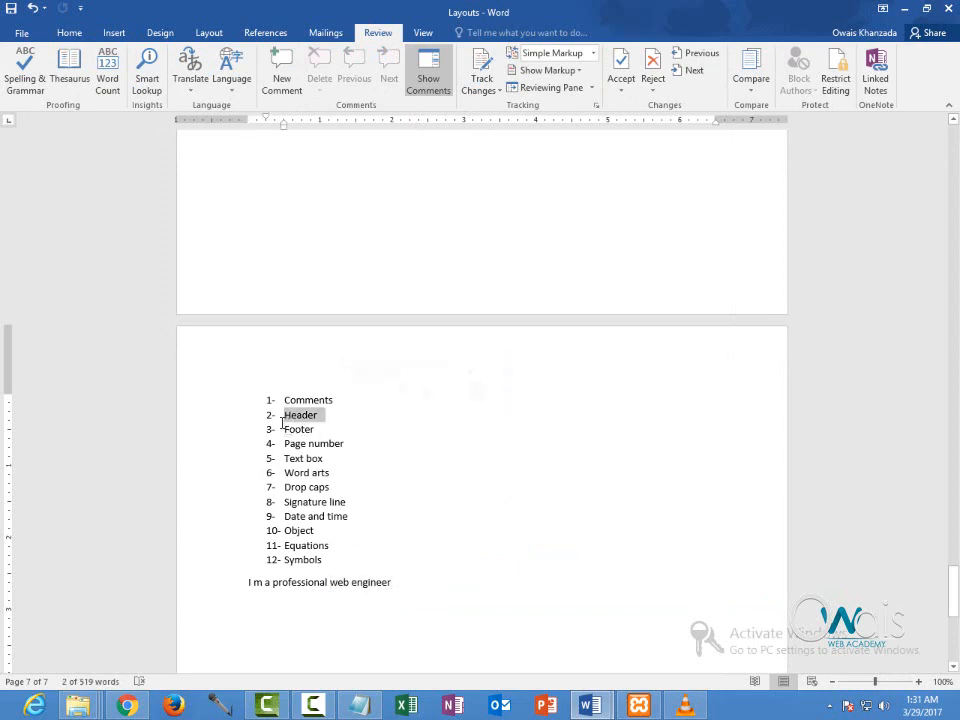
{"action": "left_click", "coordinate": [393, 581]}
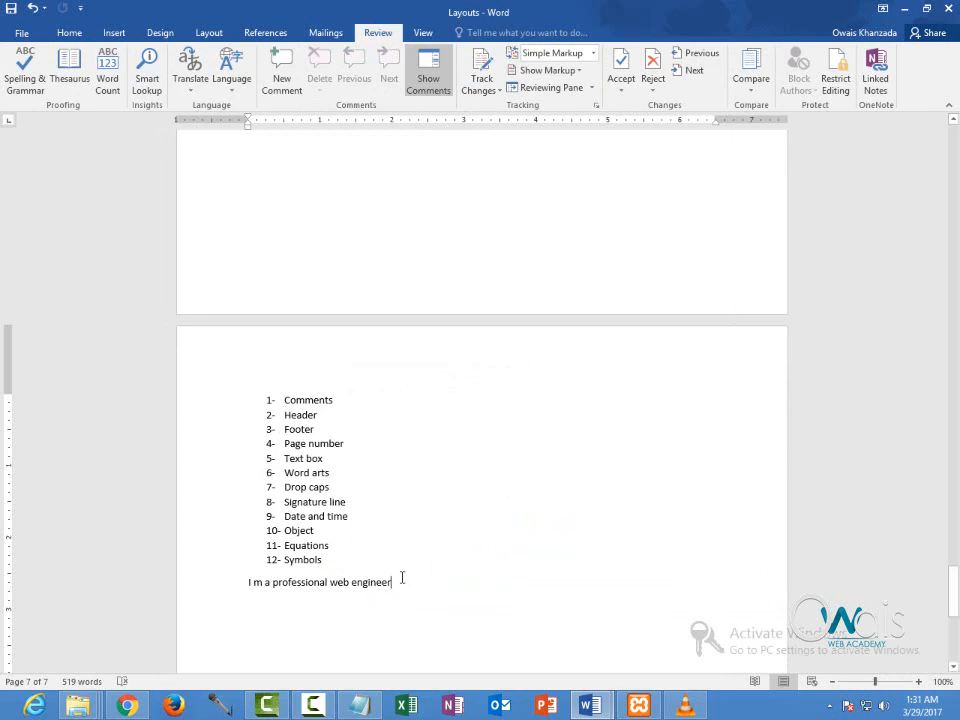
{"action": "scroll", "coordinate": [359, 201], "scroll_direction": "up", "scroll_amount": 5}
{"action": "scroll", "coordinate": [359, 201], "scroll_direction": "down", "scroll_amount": 6}
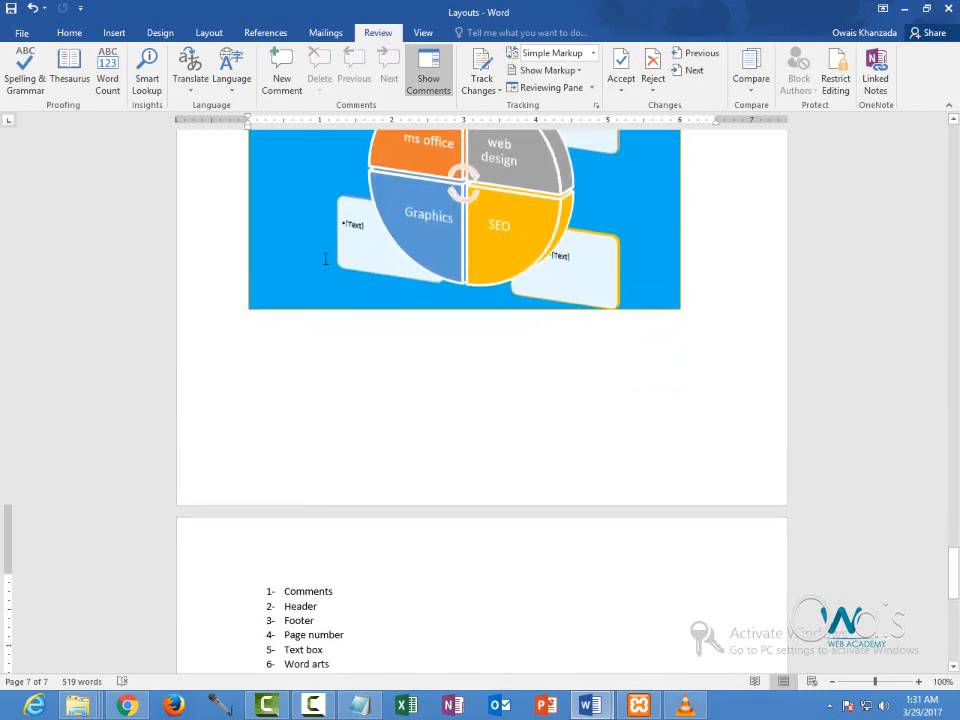
Step: Insert the built-in Facet (Even Page) header and return to the body text
{"action": "left_click", "coordinate": [116, 34]}
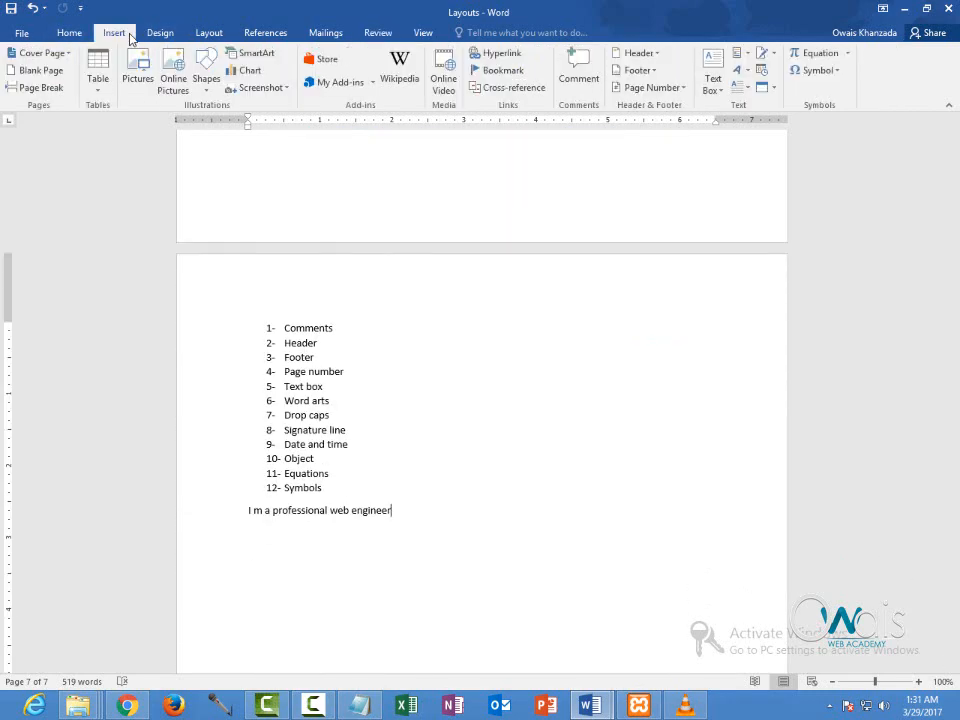
{"action": "left_click", "coordinate": [633, 52]}
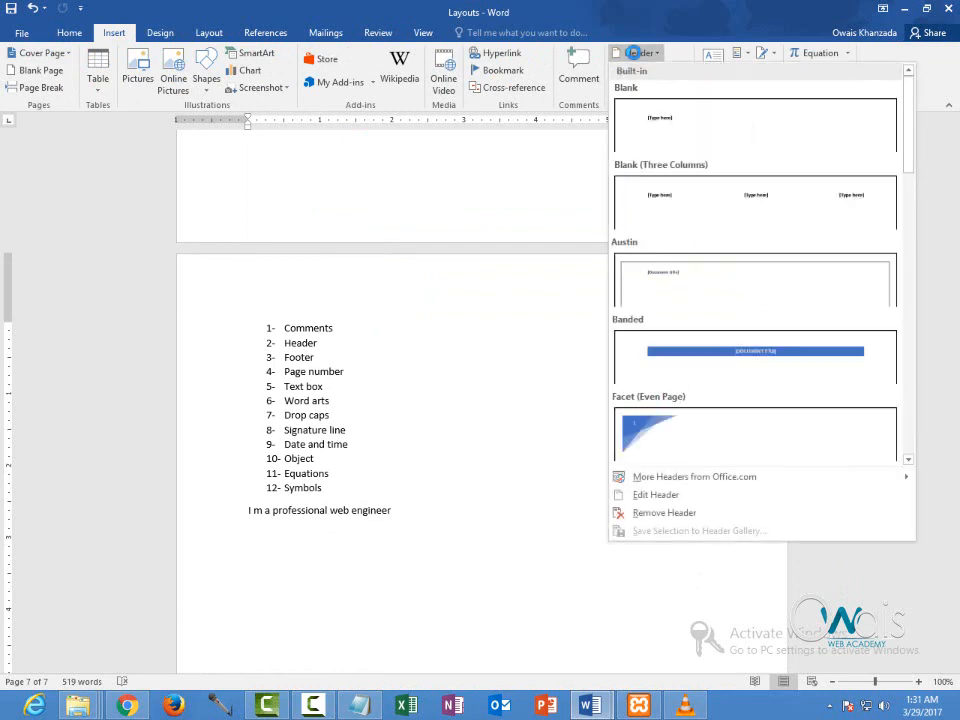
{"action": "scroll", "coordinate": [906, 197], "scroll_direction": "down", "scroll_amount": 6}
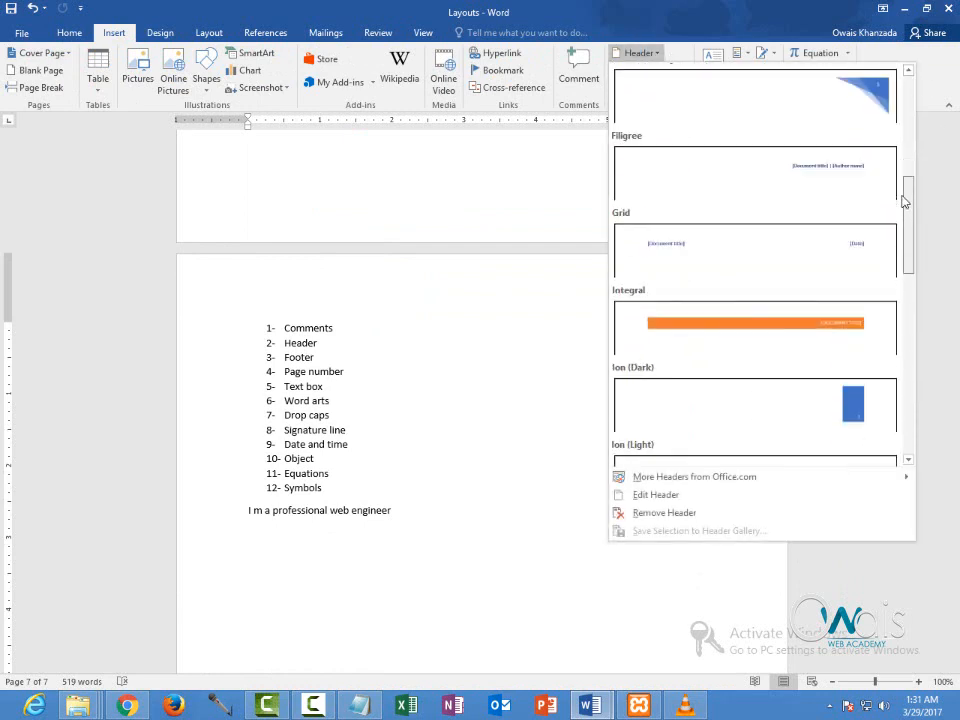
{"action": "scroll", "coordinate": [911, 196], "scroll_direction": "up", "scroll_amount": 4}
{"action": "scroll", "coordinate": [911, 196], "scroll_direction": "down", "scroll_amount": 5}
{"action": "scroll", "coordinate": [911, 190], "scroll_direction": "up", "scroll_amount": 6}
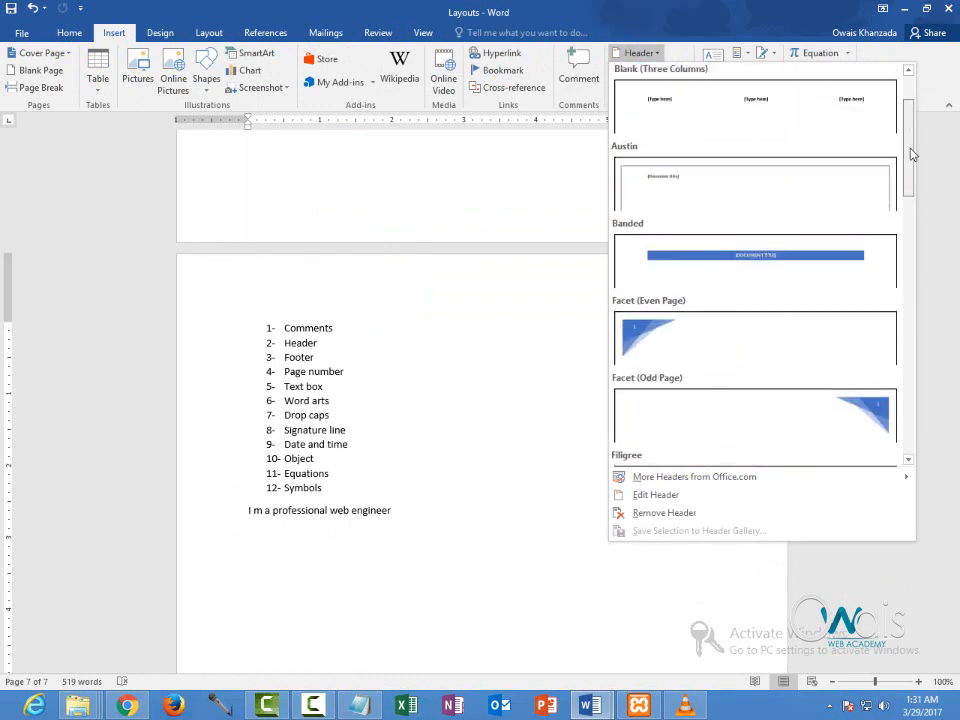
{"action": "scroll", "coordinate": [913, 180], "scroll_direction": "down", "scroll_amount": 1}
{"action": "scroll", "coordinate": [913, 180], "scroll_direction": "down", "scroll_amount": 3}
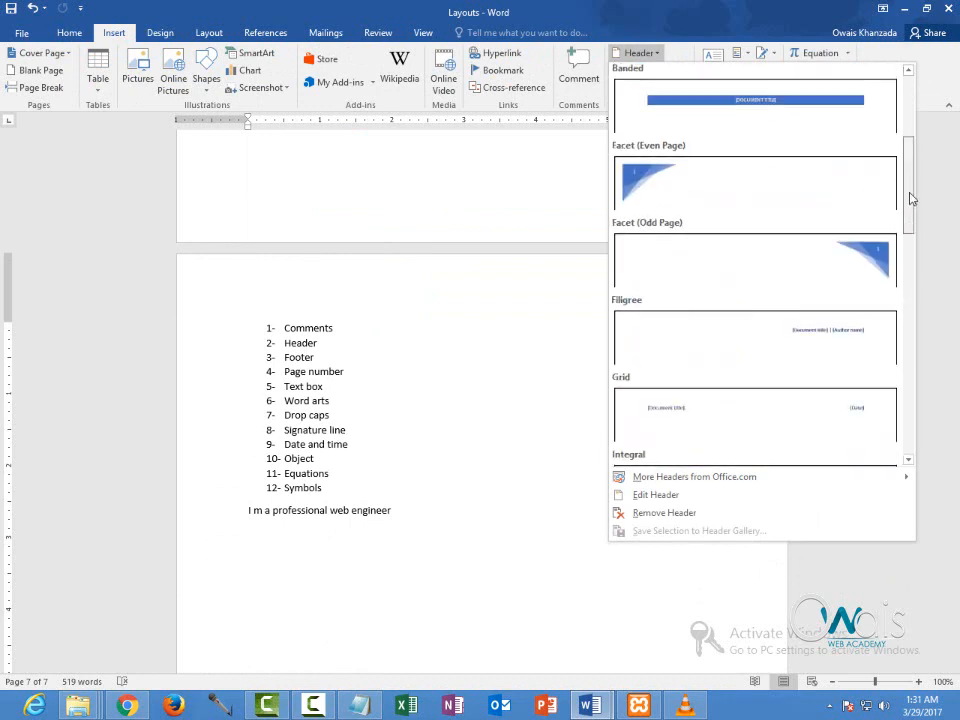
{"action": "left_click", "coordinate": [657, 167]}
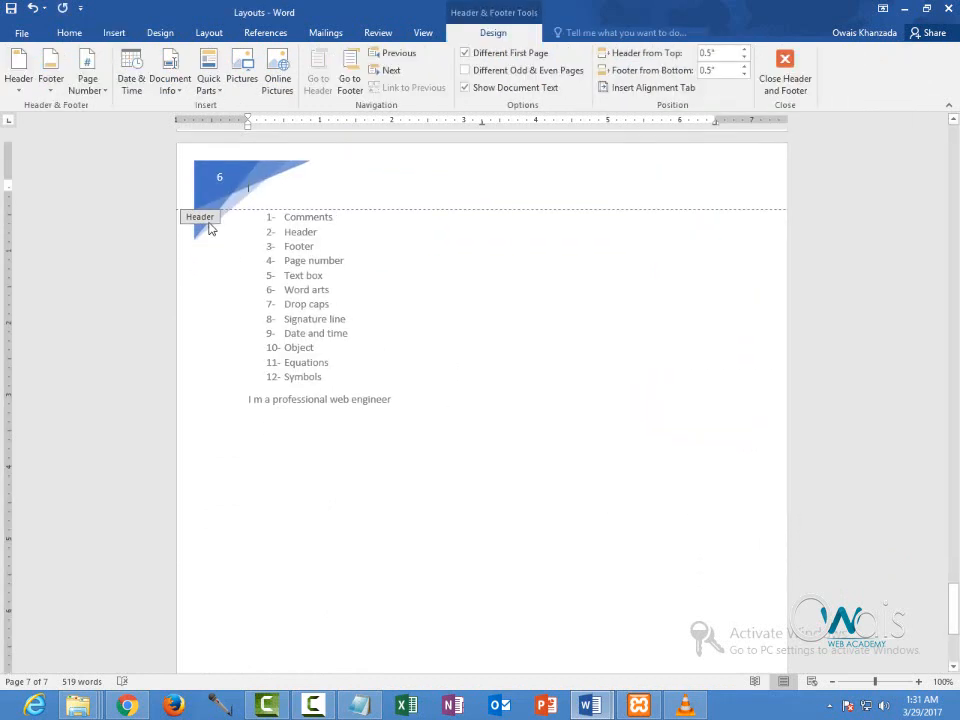
{"action": "double_click", "coordinate": [229, 178]}
{"action": "double_click", "coordinate": [489, 354]}
Step: Check the new header on the "Layouts:" page and the last page, and browse the other built-in header styles
{"action": "left_click_drag", "start_coordinate": [955, 612], "coordinate": [955, 207]}
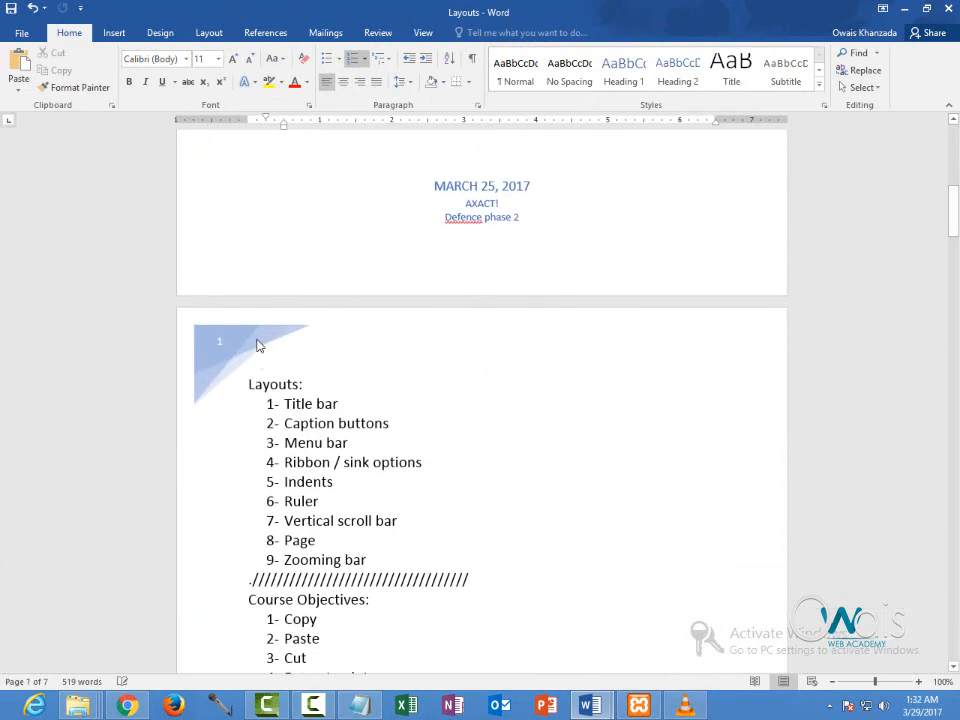
{"action": "left_click", "coordinate": [250, 384]}
{"action": "left_click_drag", "start_coordinate": [955, 222], "coordinate": [953, 594]}
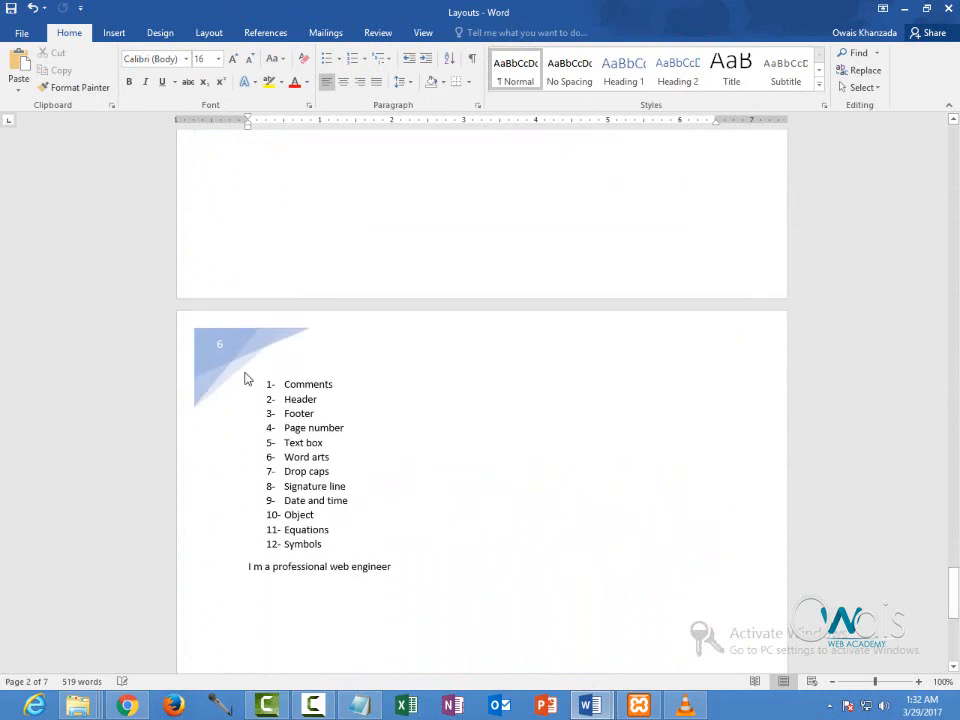
{"action": "left_click", "coordinate": [114, 33]}
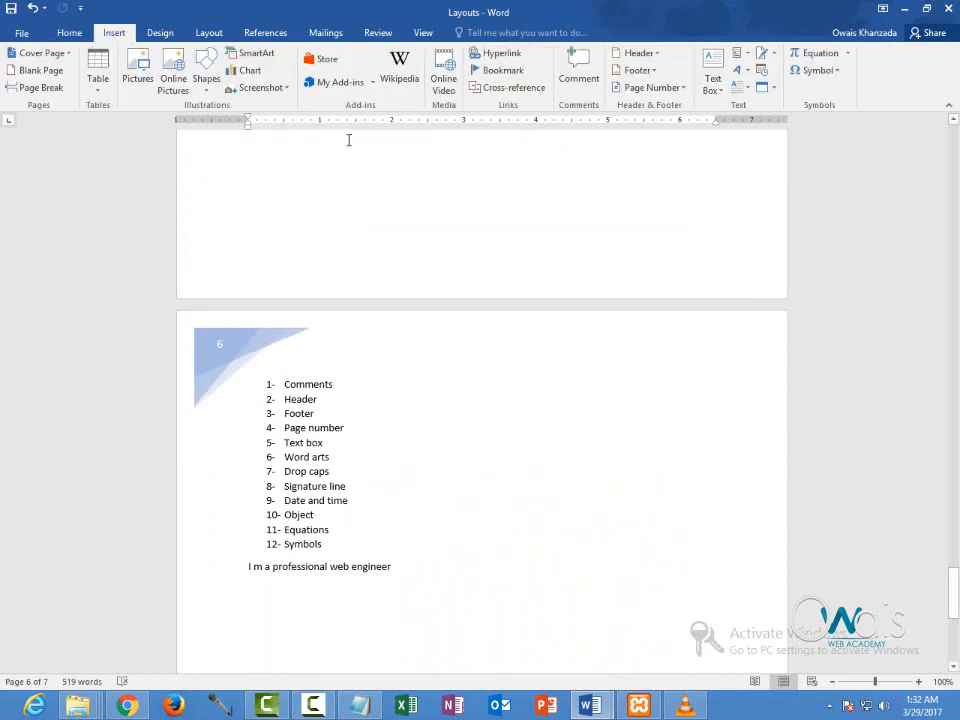
{"action": "left_click", "coordinate": [660, 54]}
{"action": "left_click_drag", "start_coordinate": [910, 162], "coordinate": [916, 323]}
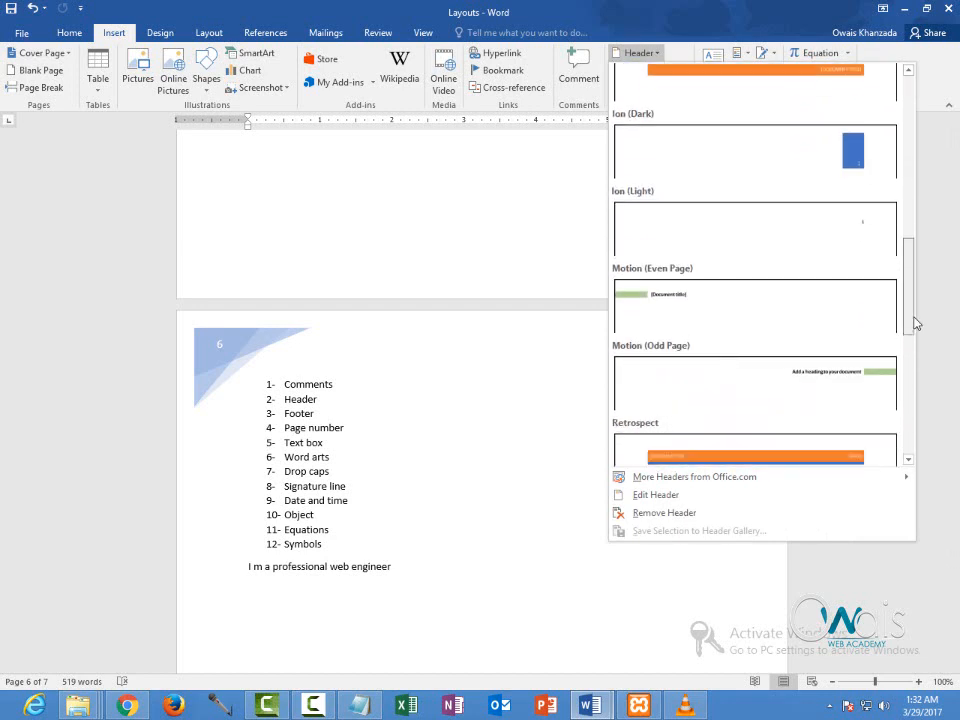
{"action": "left_click", "coordinate": [116, 31]}
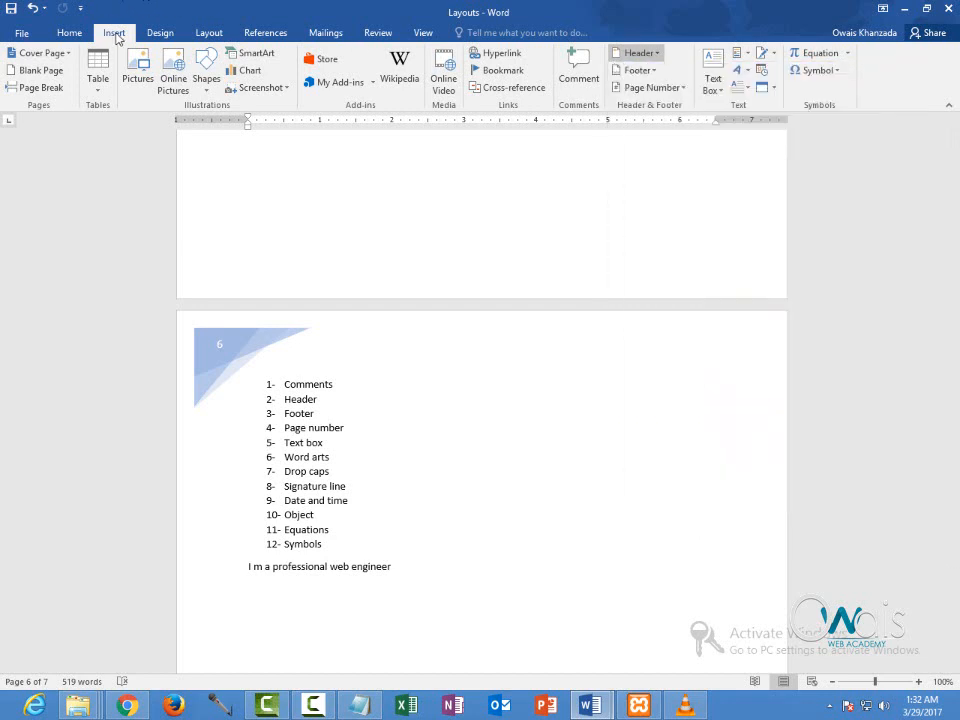
Step: Insert the built-in Filigree footer and close the header and footer editing
{"action": "left_click", "coordinate": [637, 70]}
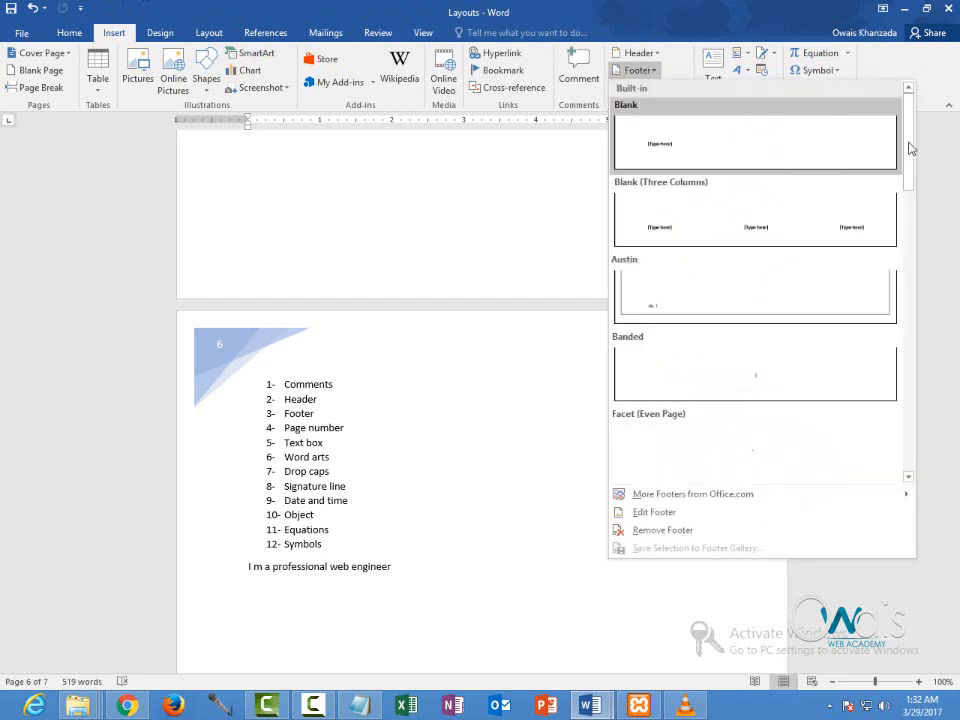
{"action": "left_click_drag", "start_coordinate": [909, 150], "coordinate": [926, 201]}
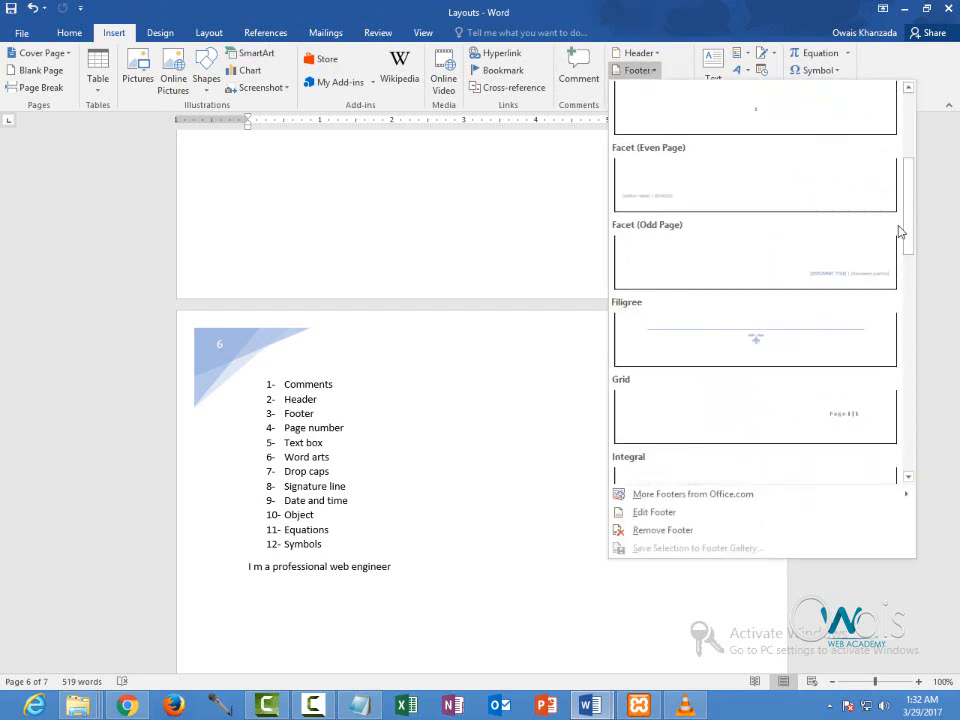
{"action": "left_click", "coordinate": [750, 349]}
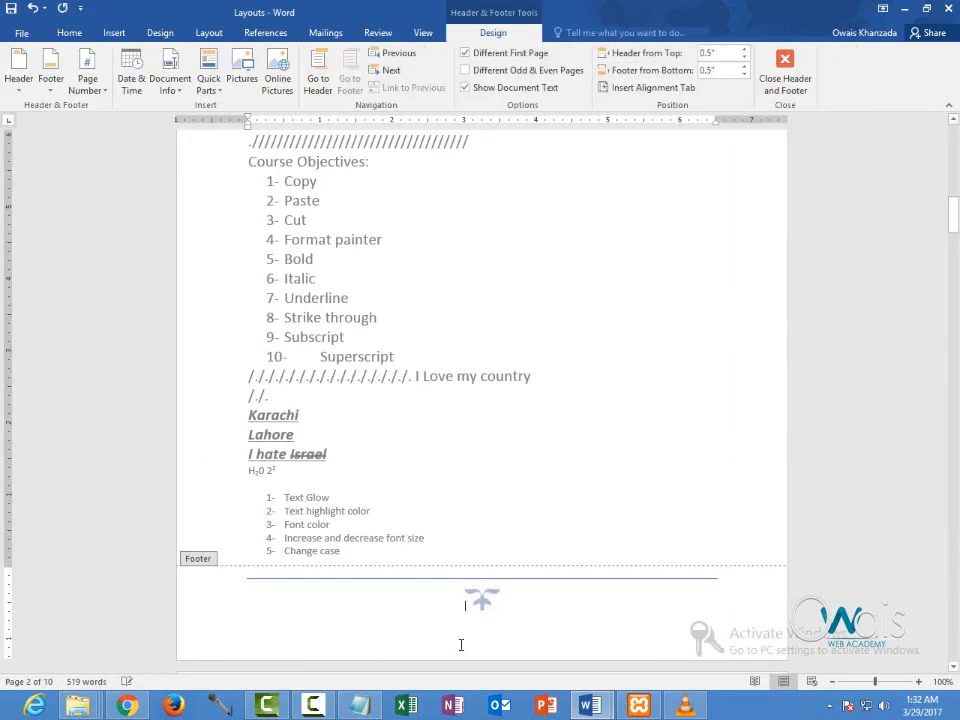
{"action": "left_click", "coordinate": [481, 597]}
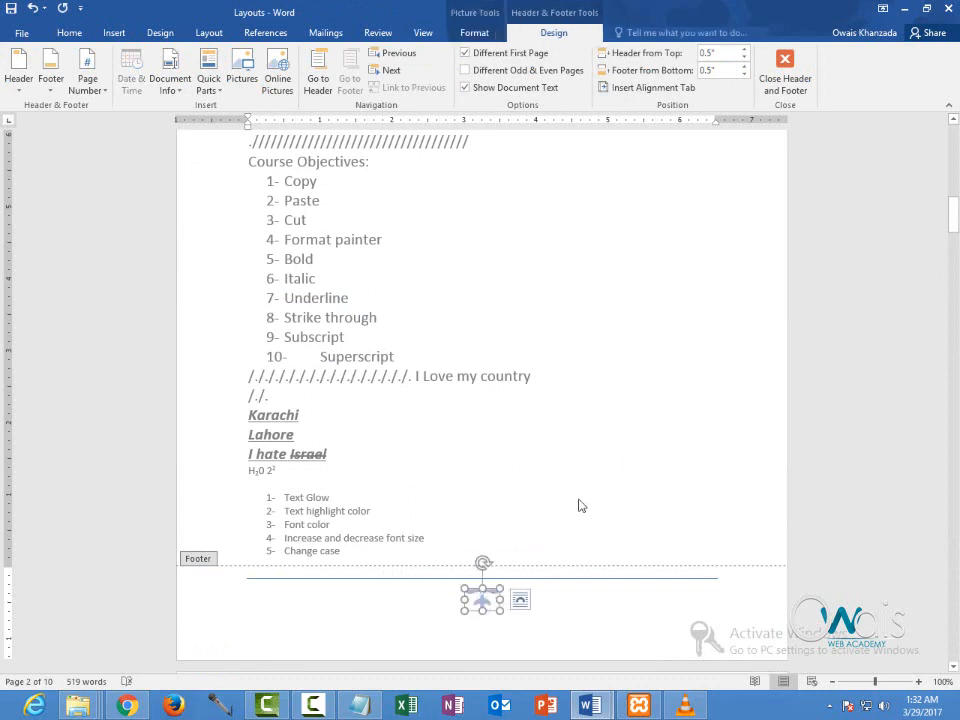
{"action": "left_click", "coordinate": [798, 78]}
{"action": "mouse_move", "coordinate": [955, 190]}
{"action": "left_mouse_down"}
{"action": "mouse_move", "coordinate": [955, 140]}
{"action": "mouse_move", "coordinate": [951, 514]}
{"action": "mouse_move", "coordinate": [952, 199]}
{"action": "left_mouse_up"}
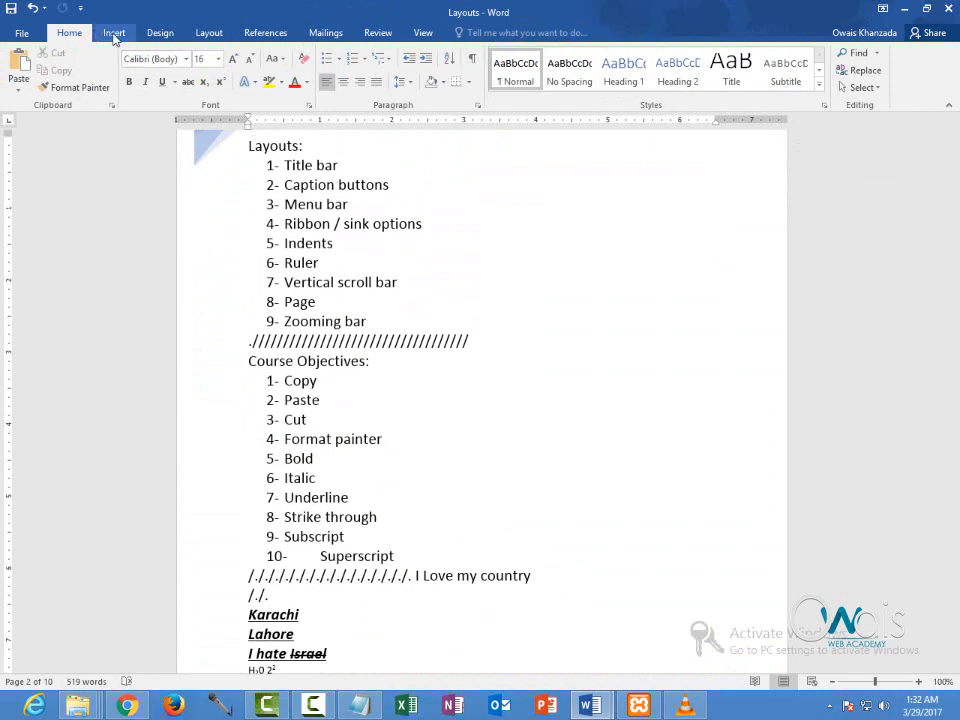
Step: Try an Accent Bar 1 page number at the current position in the "Layouts:" heading, and undo it
{"action": "left_click", "coordinate": [114, 34]}
{"action": "left_click", "coordinate": [668, 88]}
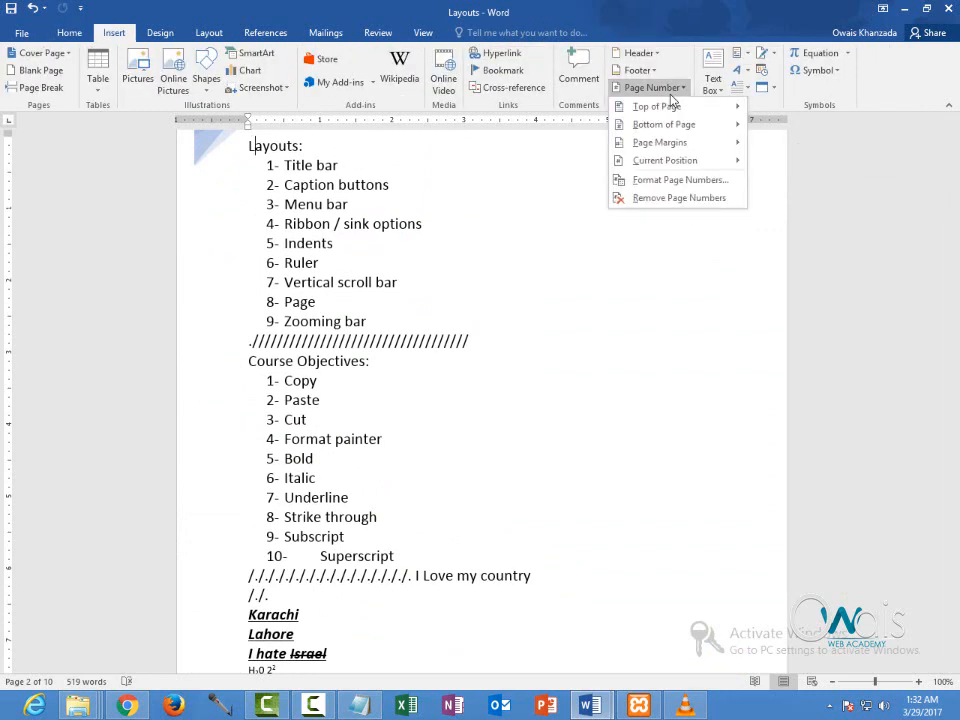
{"action": "mouse_move", "coordinate": [668, 106]}
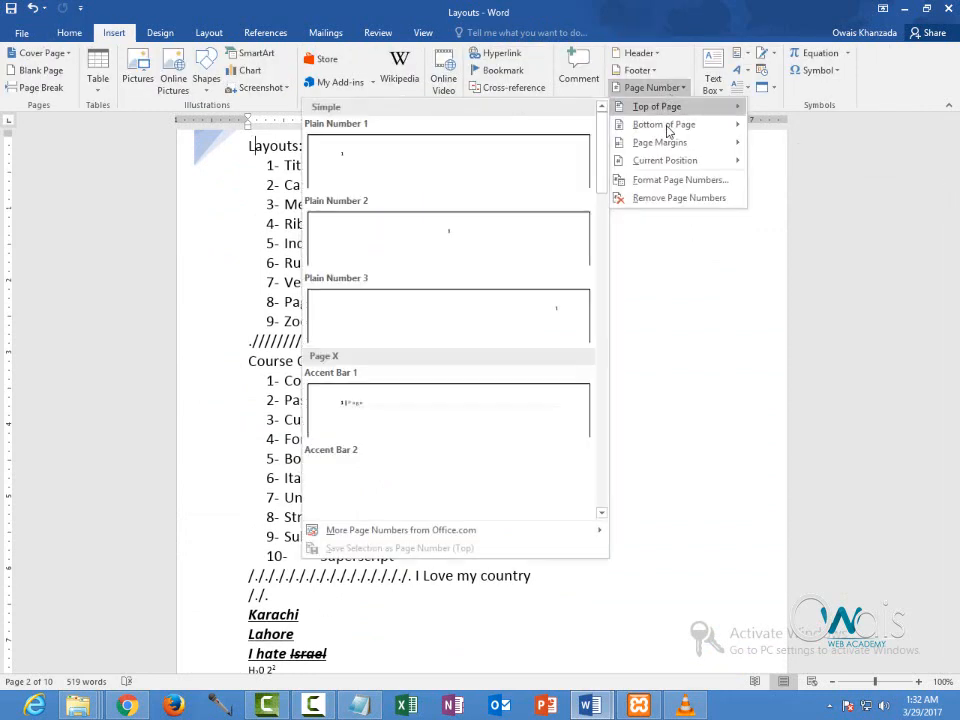
{"action": "mouse_move", "coordinate": [681, 138]}
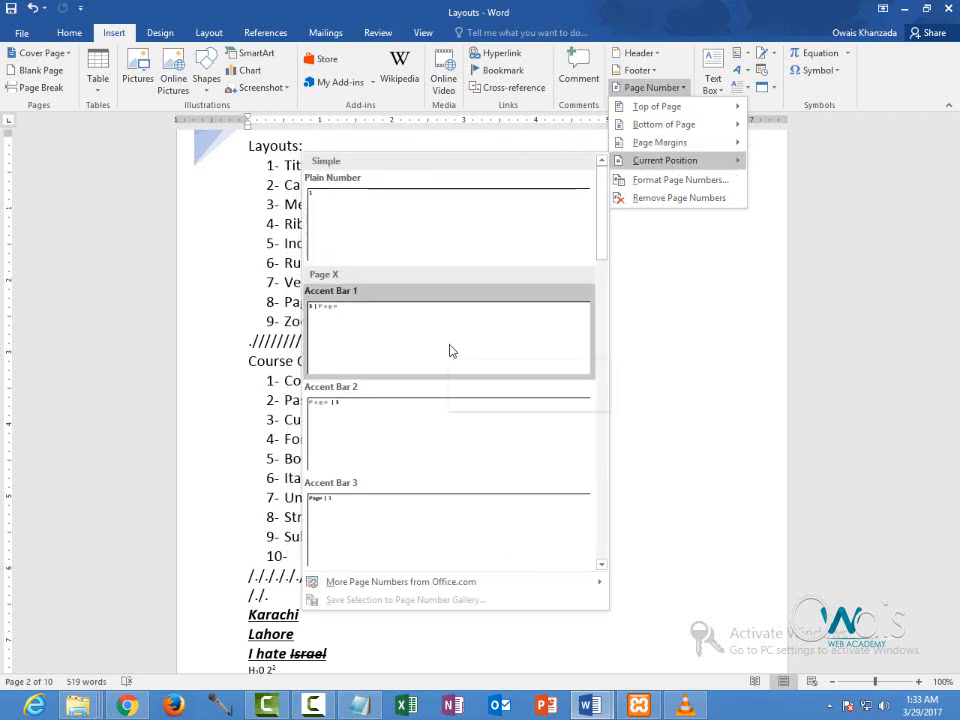
{"action": "left_click", "coordinate": [435, 324]}
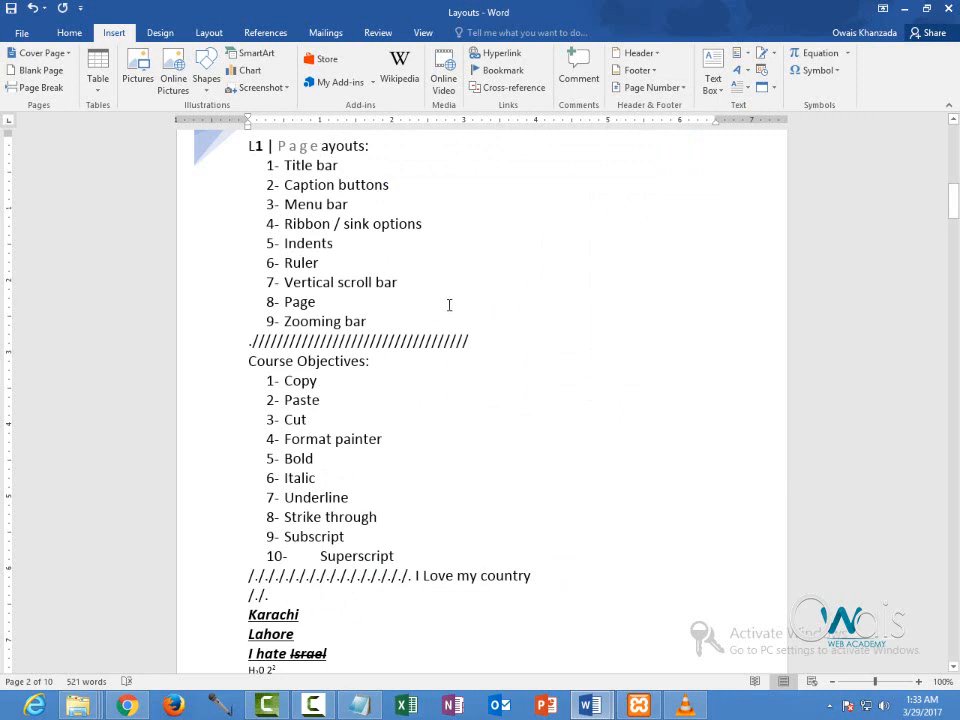
{"action": "key", "text": "ctrl+z"}
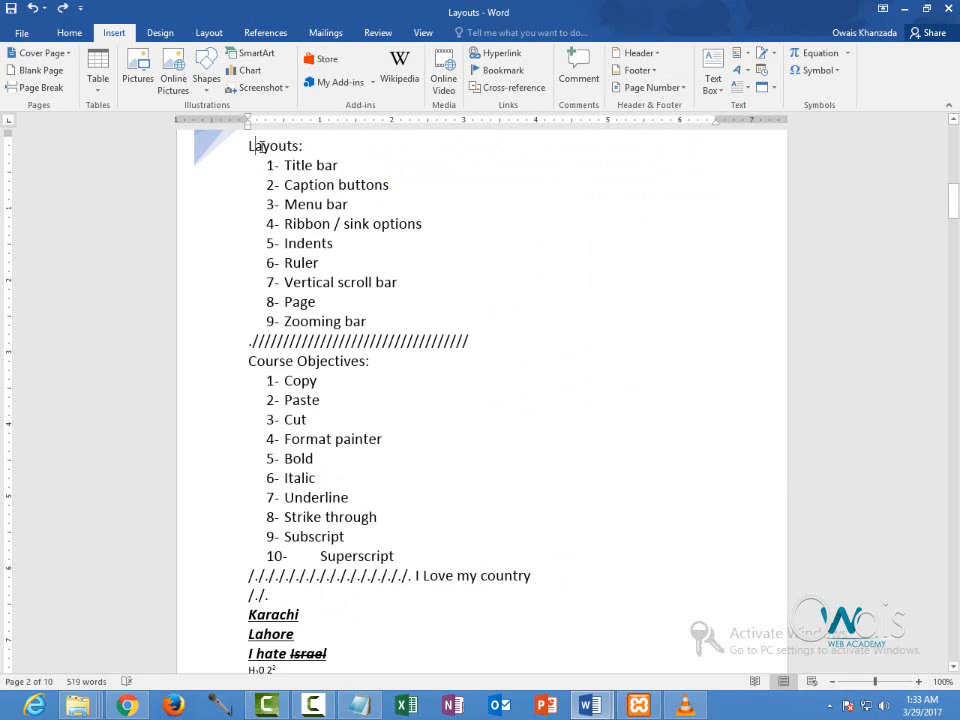
Step: Add page numbers in the page margin with the Accent Bar, Right style and return to the body text
{"action": "left_click", "coordinate": [645, 88]}
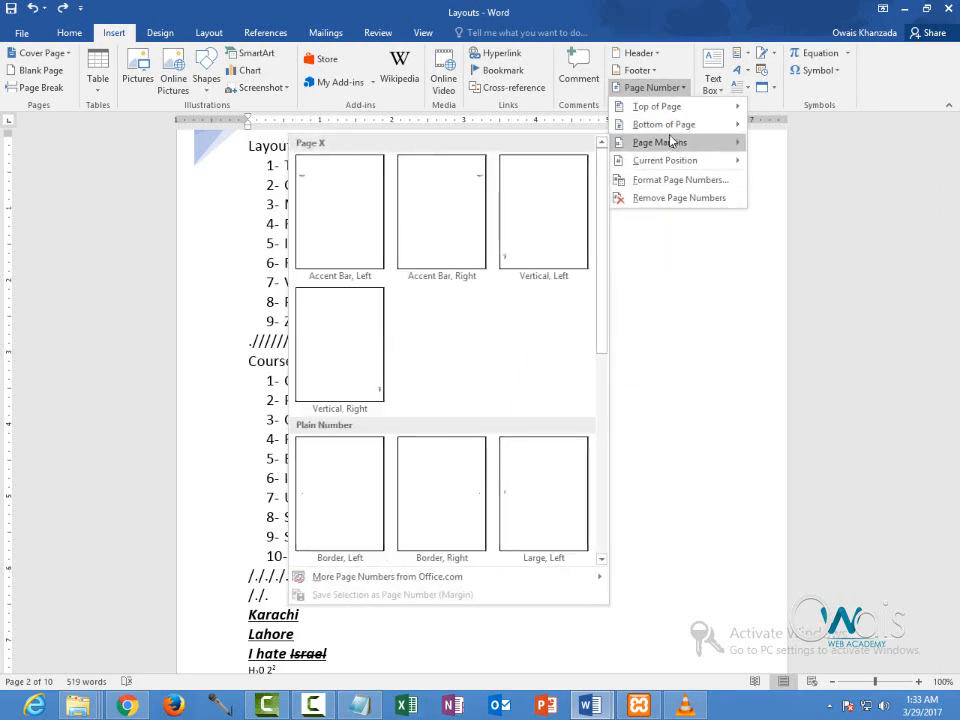
{"action": "mouse_move", "coordinate": [674, 170]}
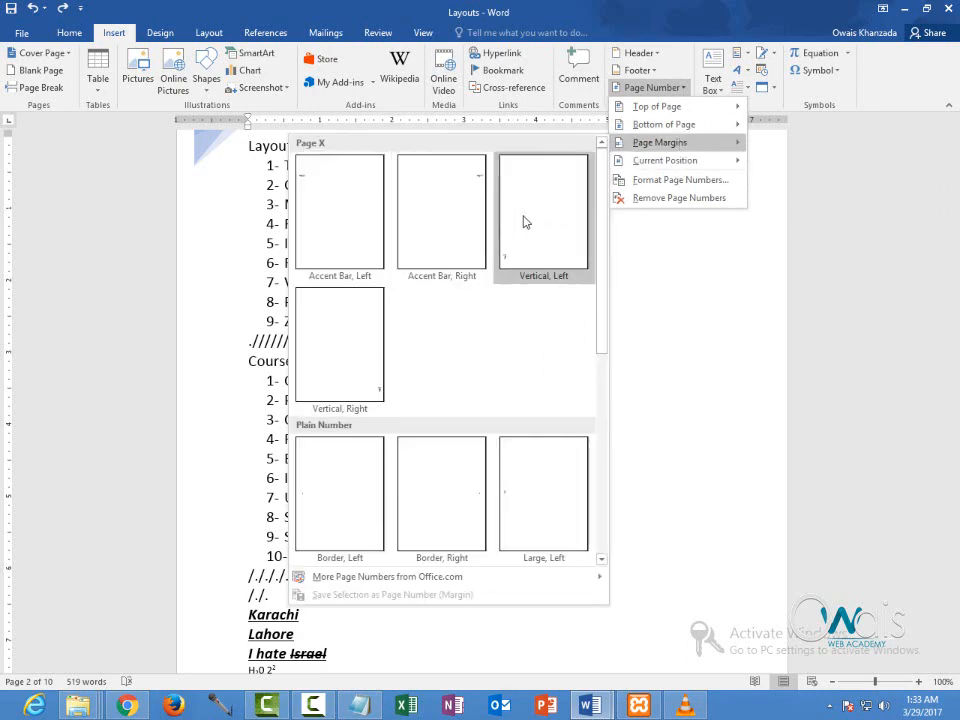
{"action": "left_click", "coordinate": [437, 218]}
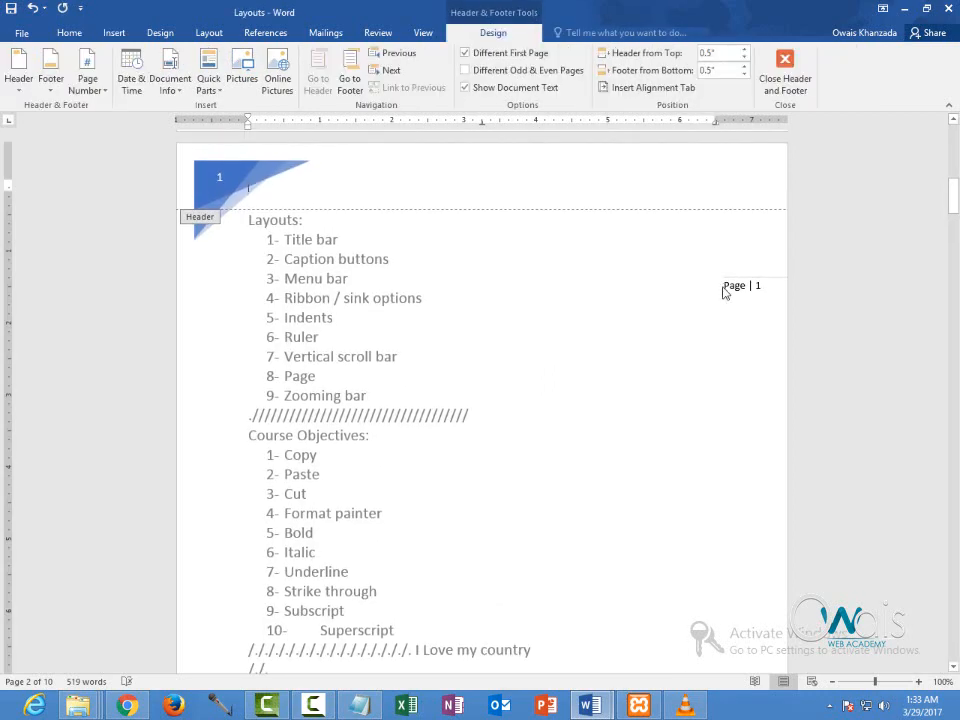
{"action": "left_click", "coordinate": [749, 285]}
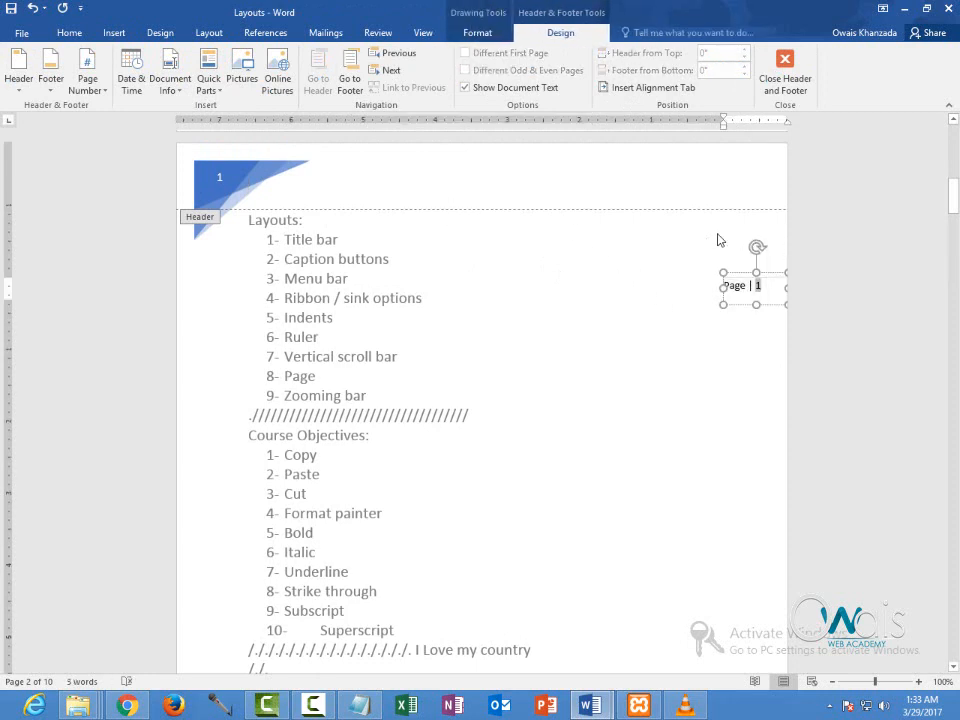
{"action": "double_click", "coordinate": [591, 306]}
Step: Check the margin page numbers along with the header and footer on the following pages
{"action": "scroll", "coordinate": [634, 311], "scroll_direction": "down", "scroll_amount": 15}
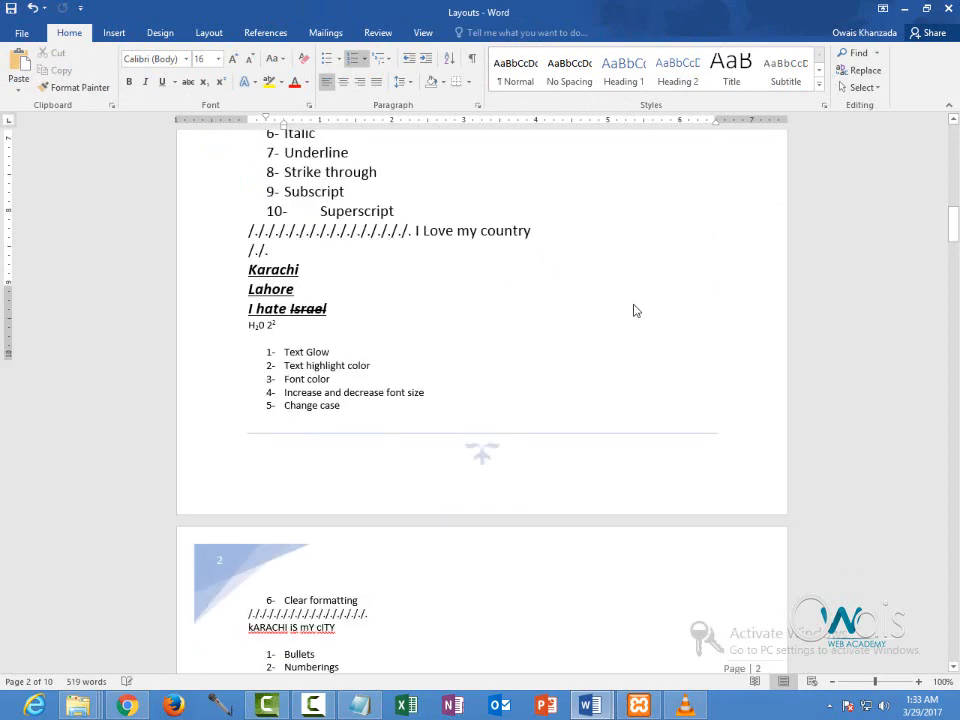
{"action": "scroll", "coordinate": [728, 252], "scroll_direction": "down", "scroll_amount": 15}
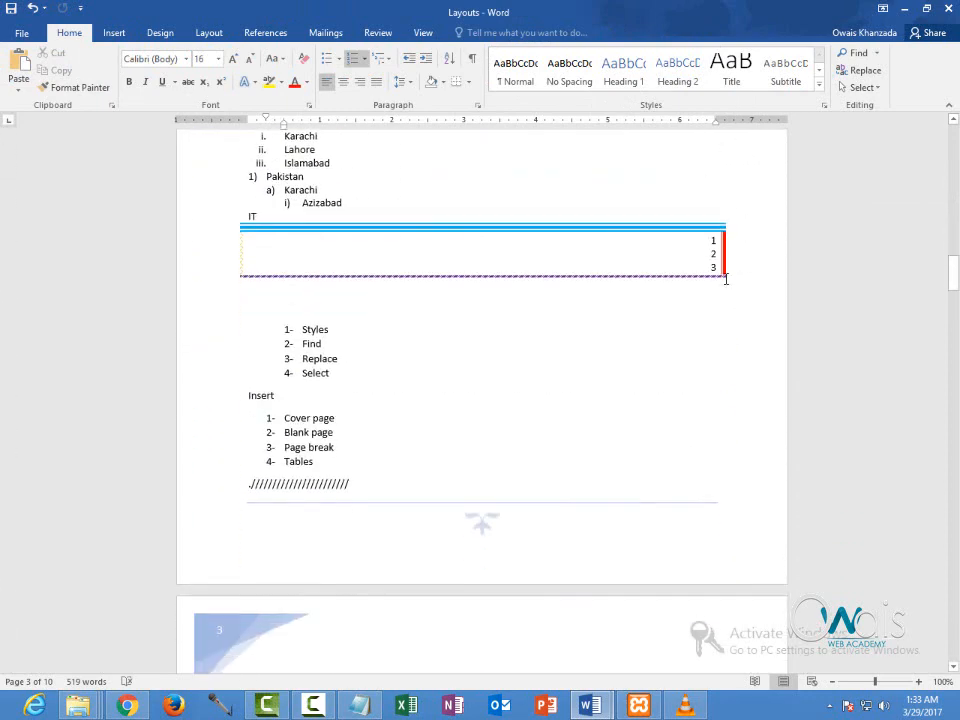
{"action": "left_click_drag", "start_coordinate": [956, 313], "coordinate": [956, 517]}
{"action": "left_click", "coordinate": [956, 511]}
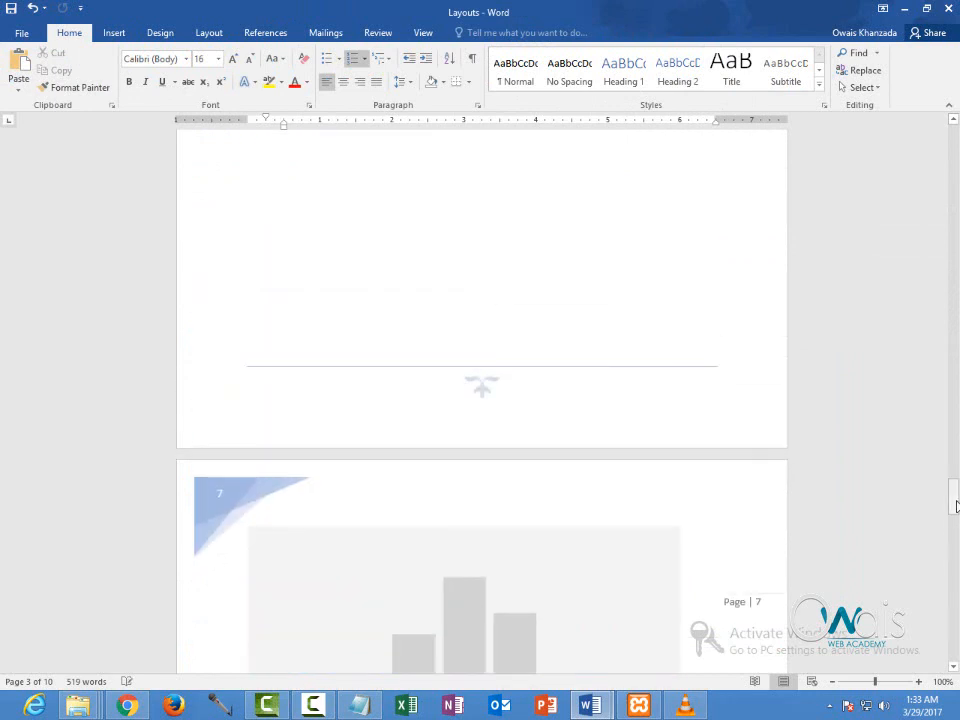
Step: Generate sample paragraphs with =rand() at the top of the blank page numbered 8
{"action": "left_click", "coordinate": [392, 143]}
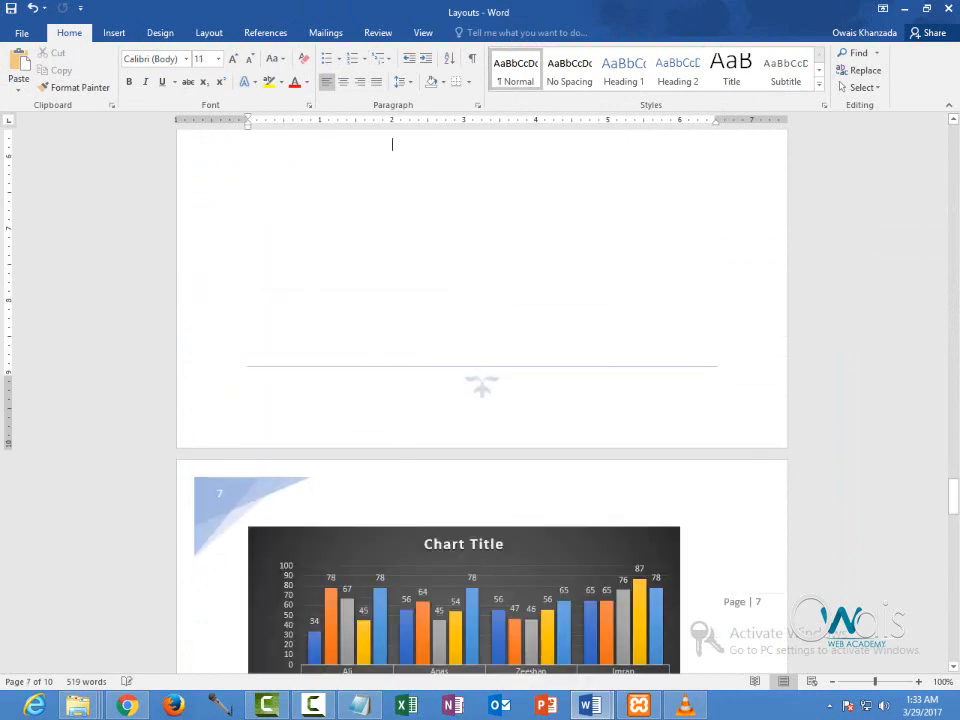
{"action": "left_click", "coordinate": [123, 37]}
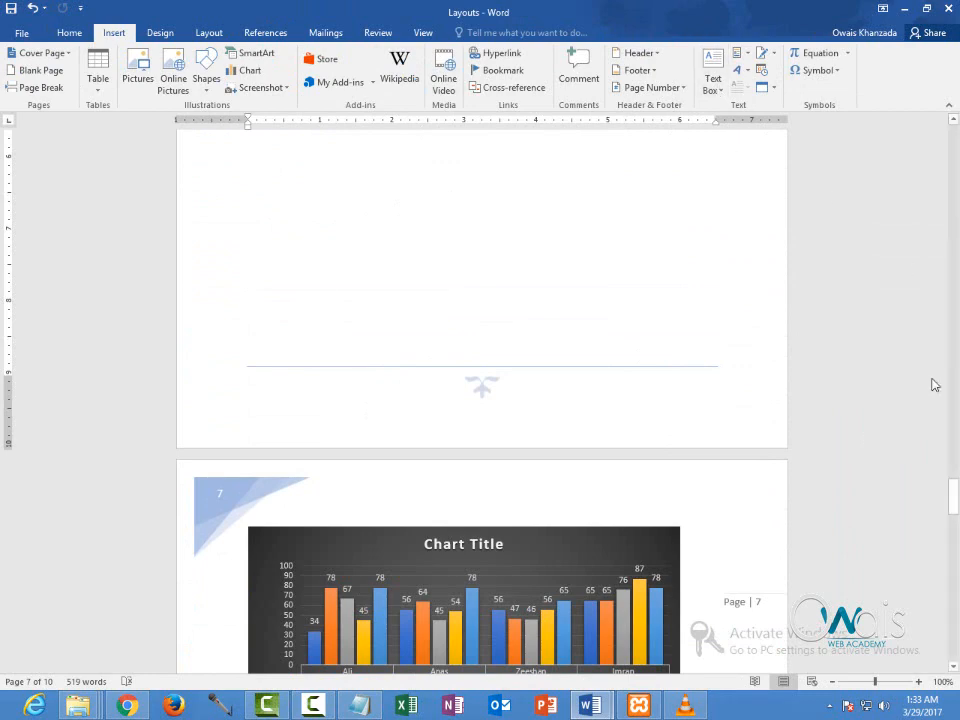
{"action": "left_click_drag", "start_coordinate": [951, 497], "coordinate": [937, 568]}
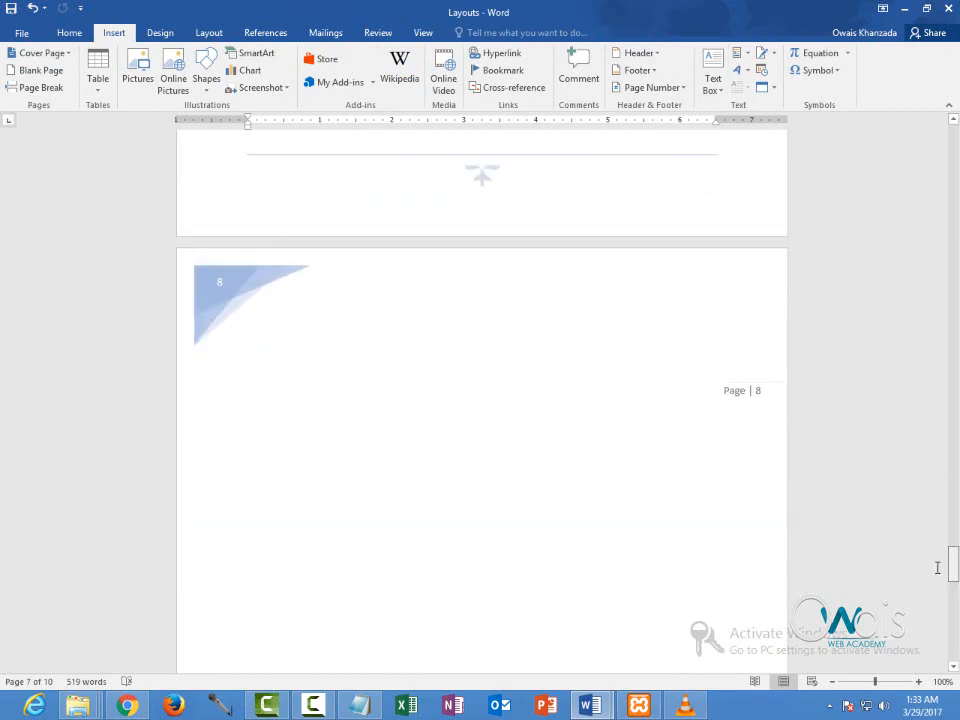
{"action": "left_click", "coordinate": [257, 332]}
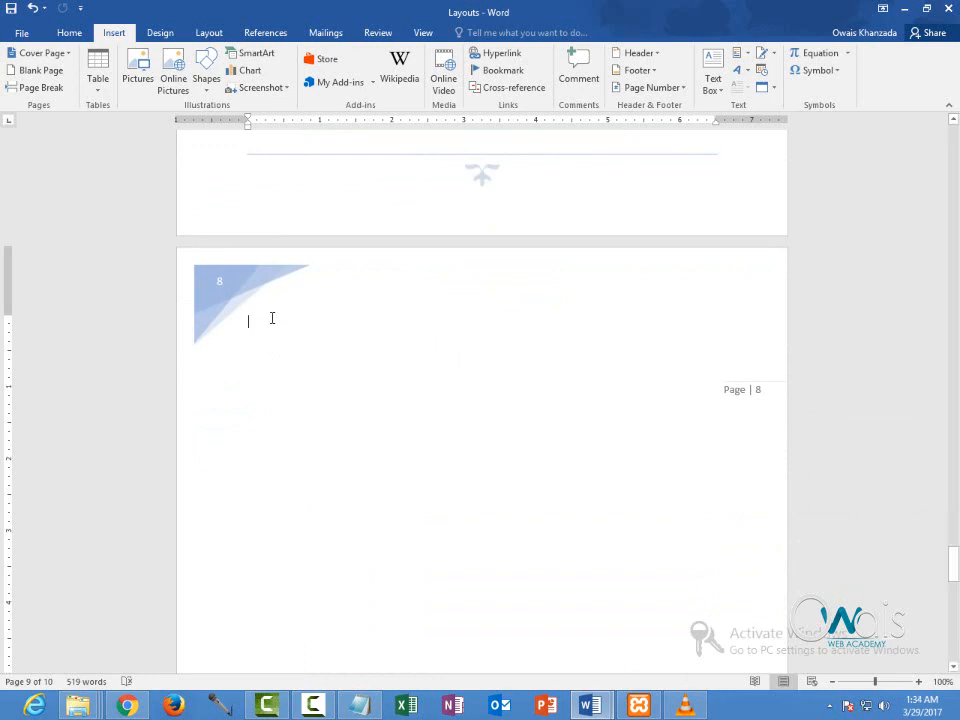
{"action": "type", "text": "=ran"}
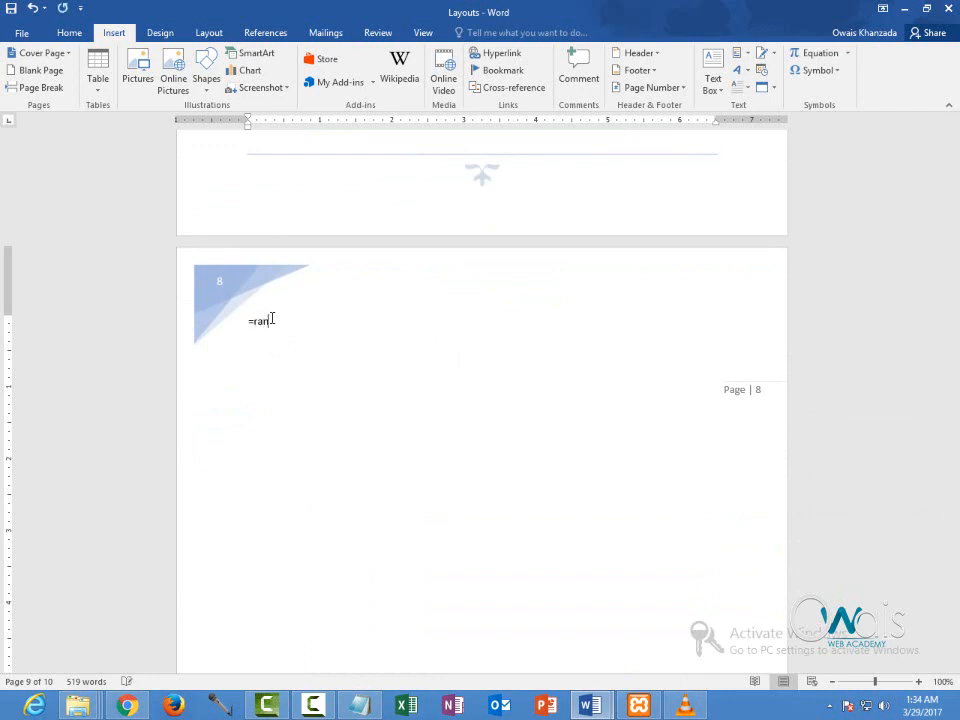
{"action": "type", "text": "d()"}
{"action": "key", "text": "Return"}
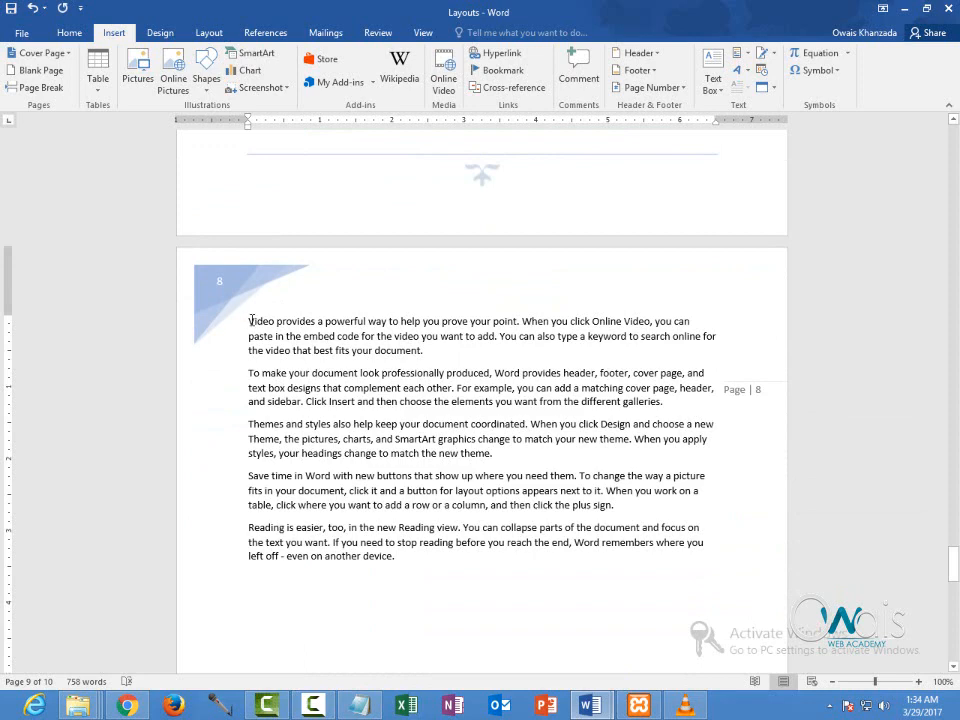
Step: Justify the generated sample paragraphs and add an empty line above the first one
{"action": "left_click_drag", "start_coordinate": [250, 320], "coordinate": [514, 669]}
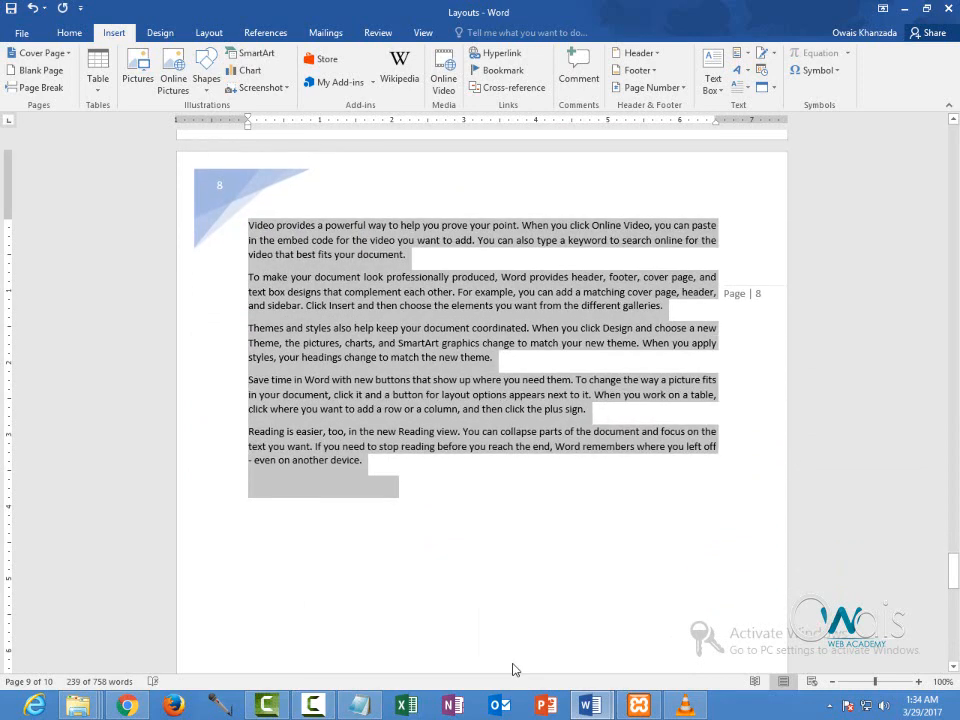
{"action": "left_click", "coordinate": [251, 210]}
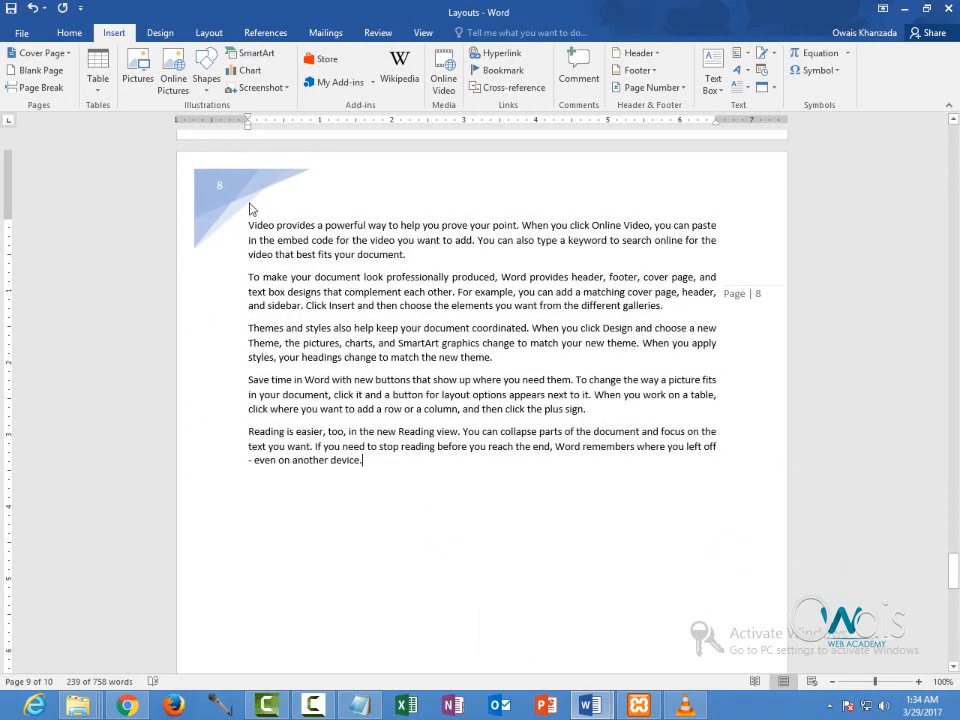
{"action": "key", "text": "Return"}
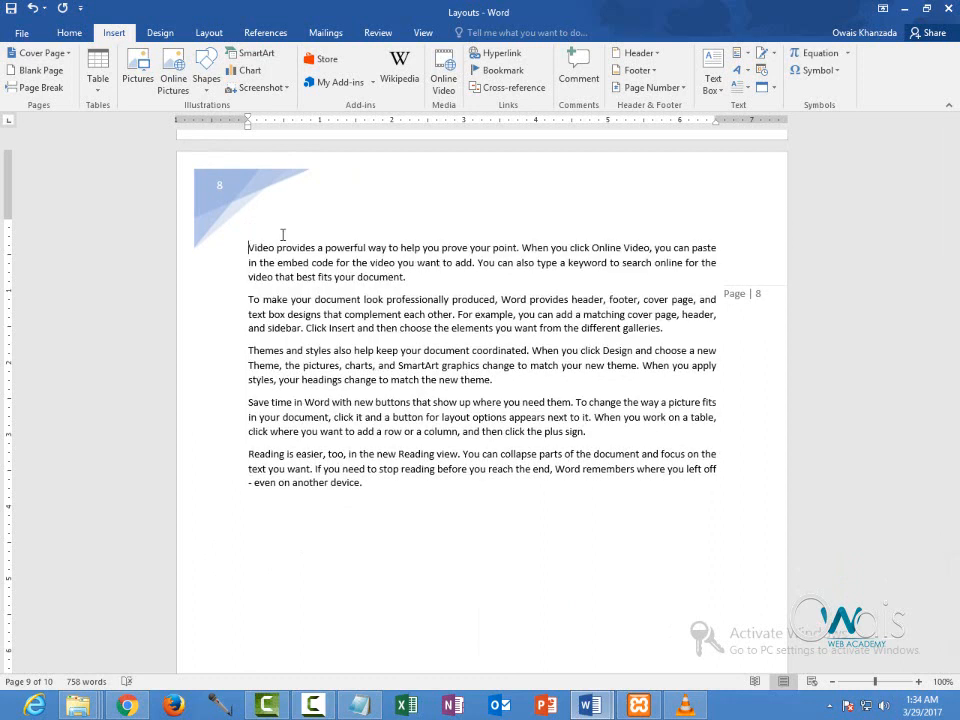
{"action": "key", "text": "Return"}
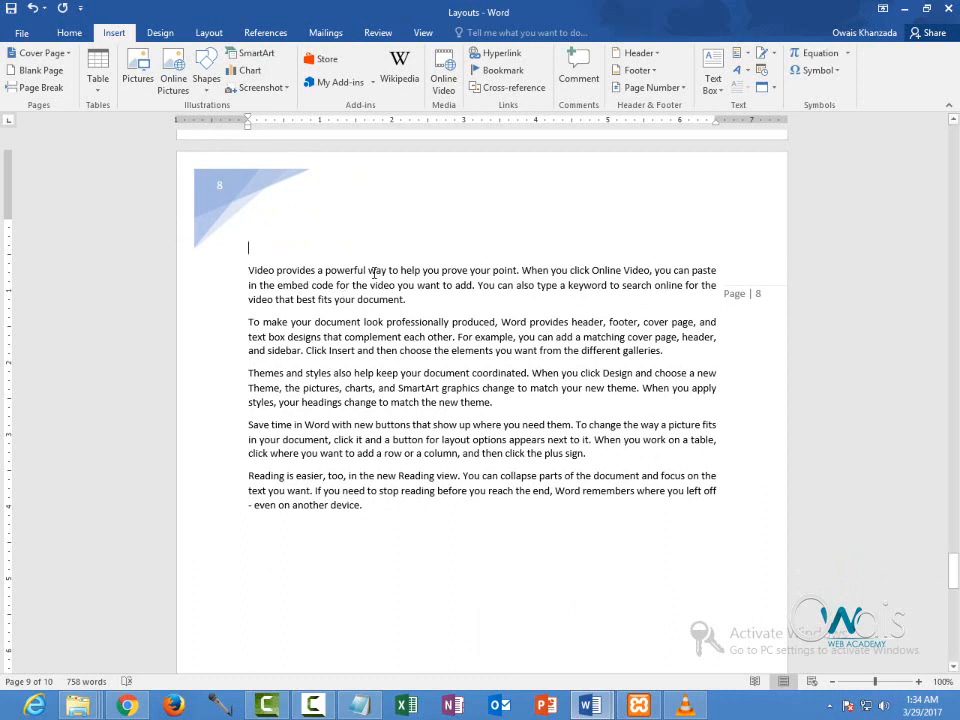
Step: Insert the built-in orange quote text box with the blue side bar and move it above the first sample paragraph
{"action": "left_click", "coordinate": [713, 80]}
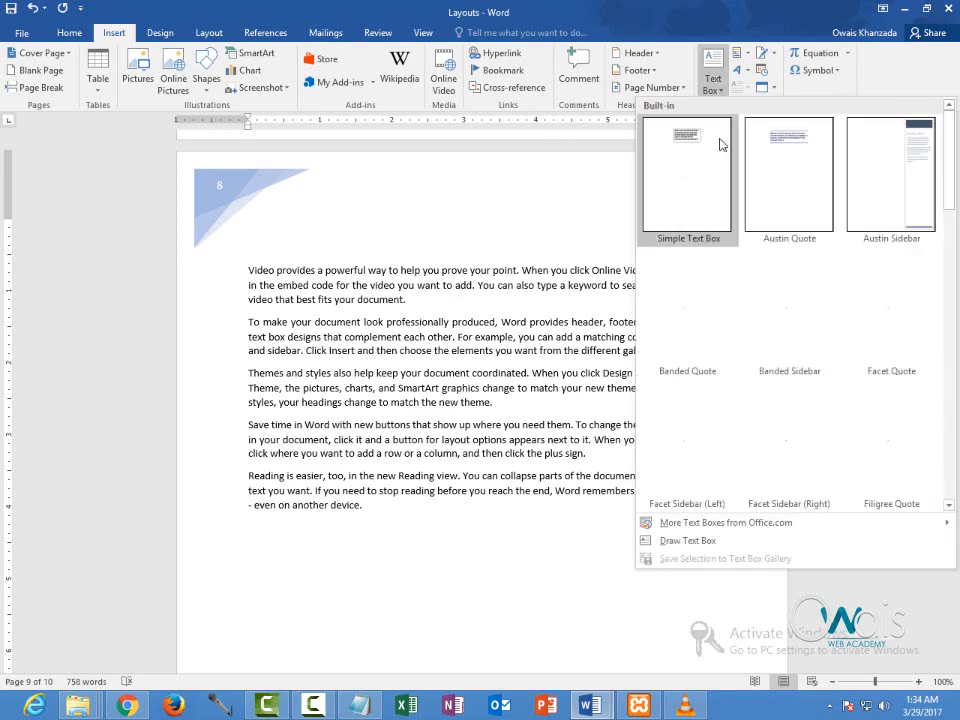
{"action": "left_click_drag", "start_coordinate": [951, 143], "coordinate": [937, 327]}
{"action": "left_click", "coordinate": [915, 252]}
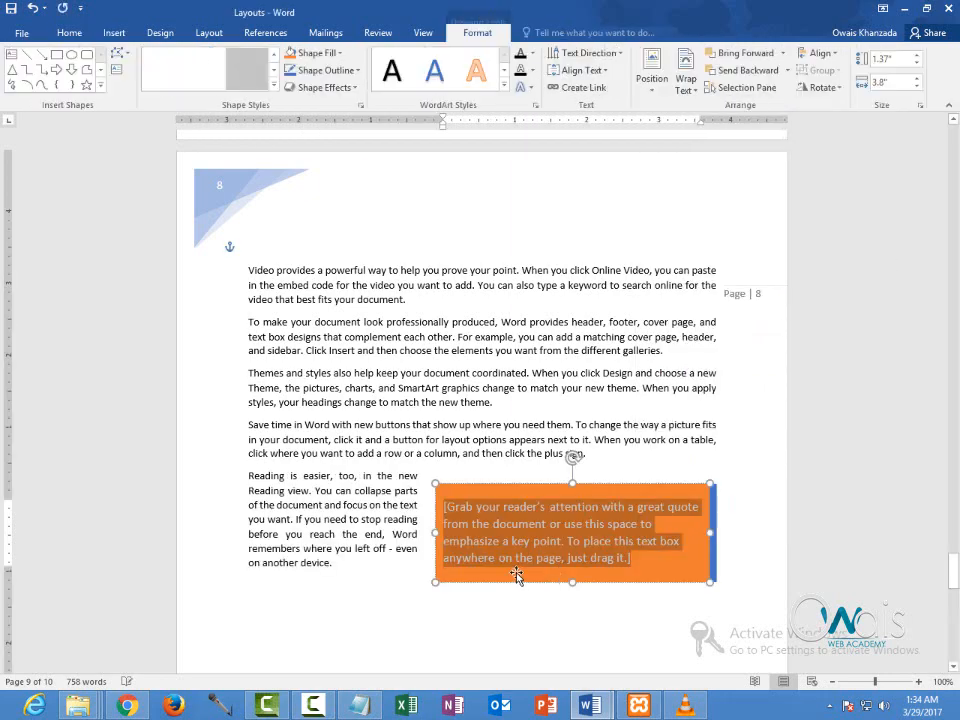
{"action": "left_click_drag", "start_coordinate": [545, 485], "coordinate": [324, 235]}
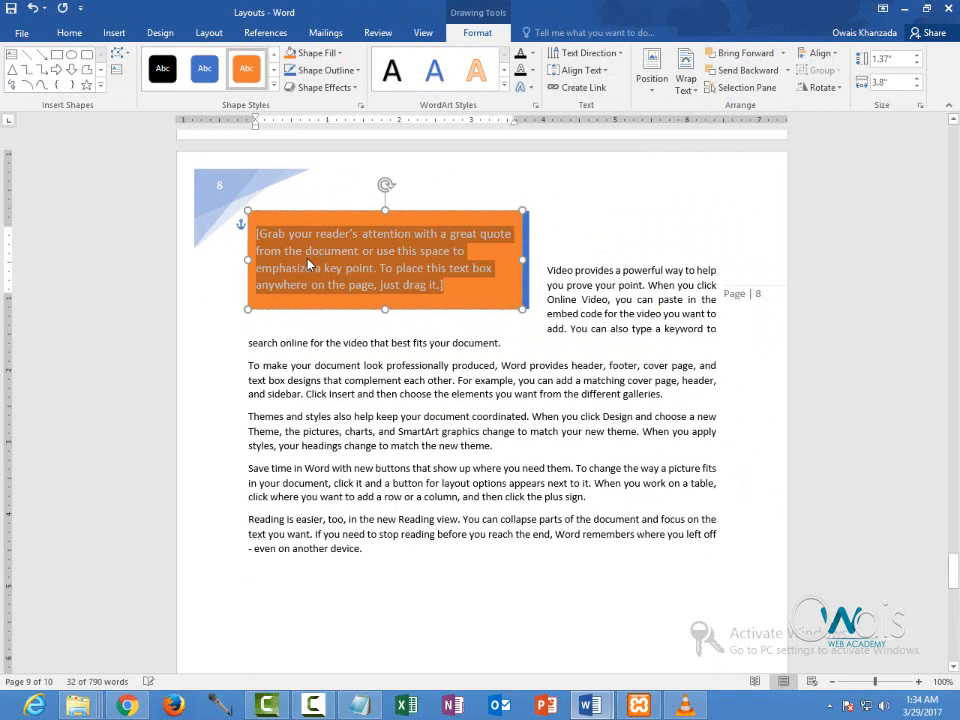
Step: Replace the text box's placeholder text with "How to Earn money Through Internet"
{"action": "key", "text": "Delete"}
{"action": "type", "text": "How"}
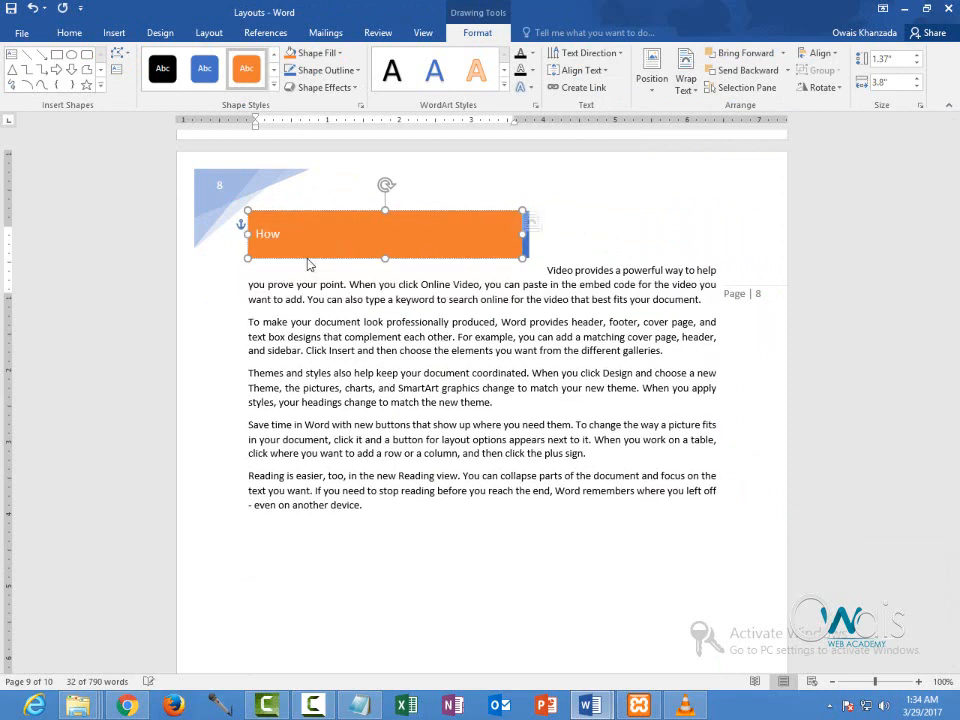
{"action": "type", "text": " to Ear"}
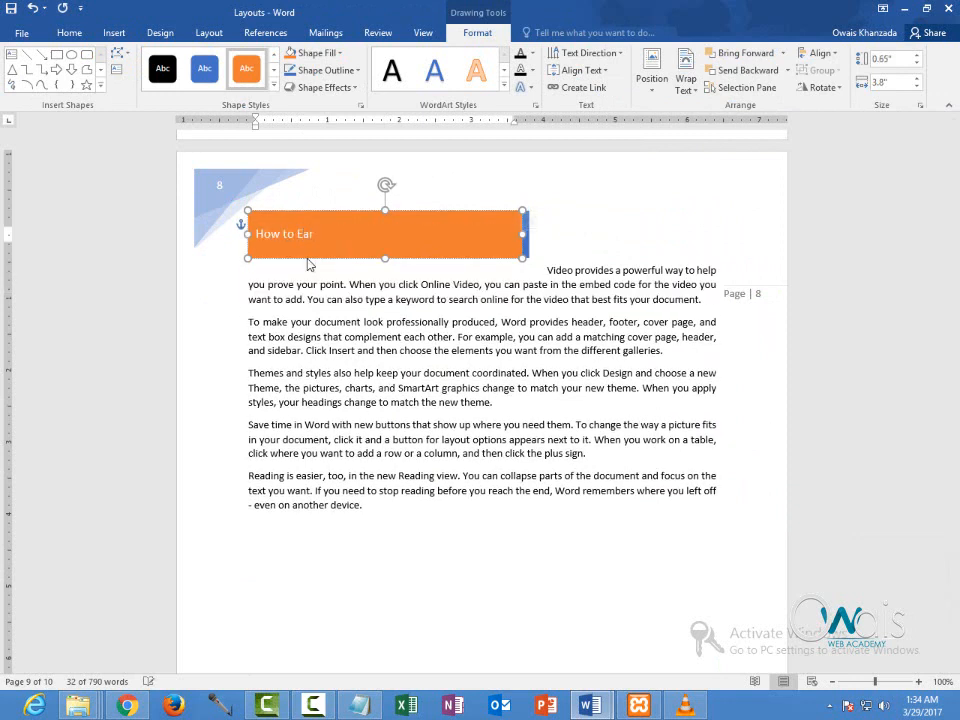
{"action": "type", "text": "n money"}
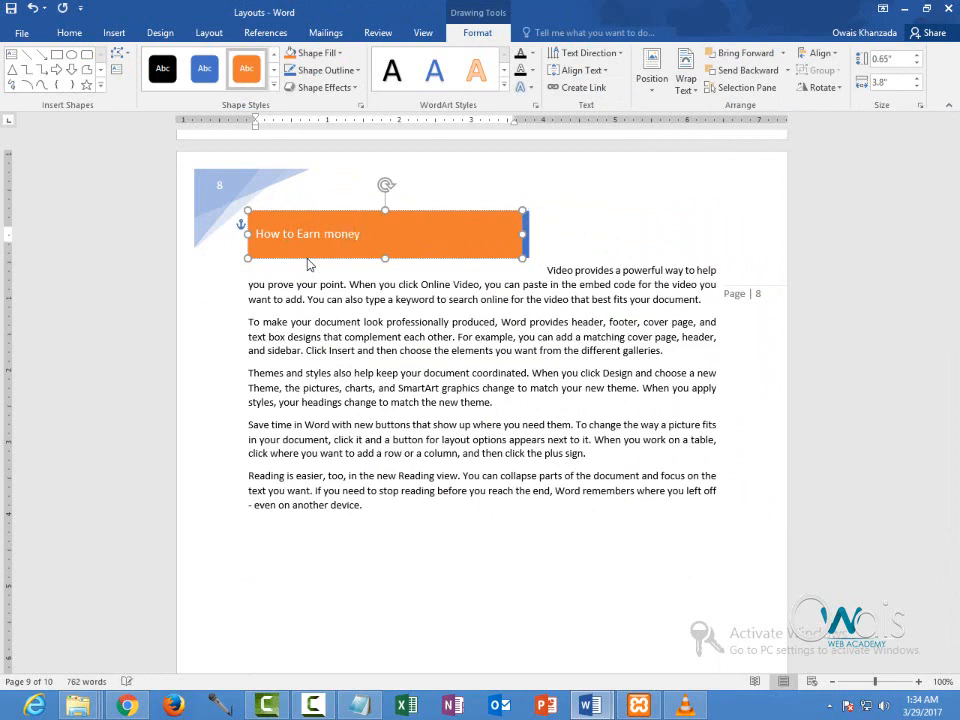
{"action": "type", "text": " Through "}
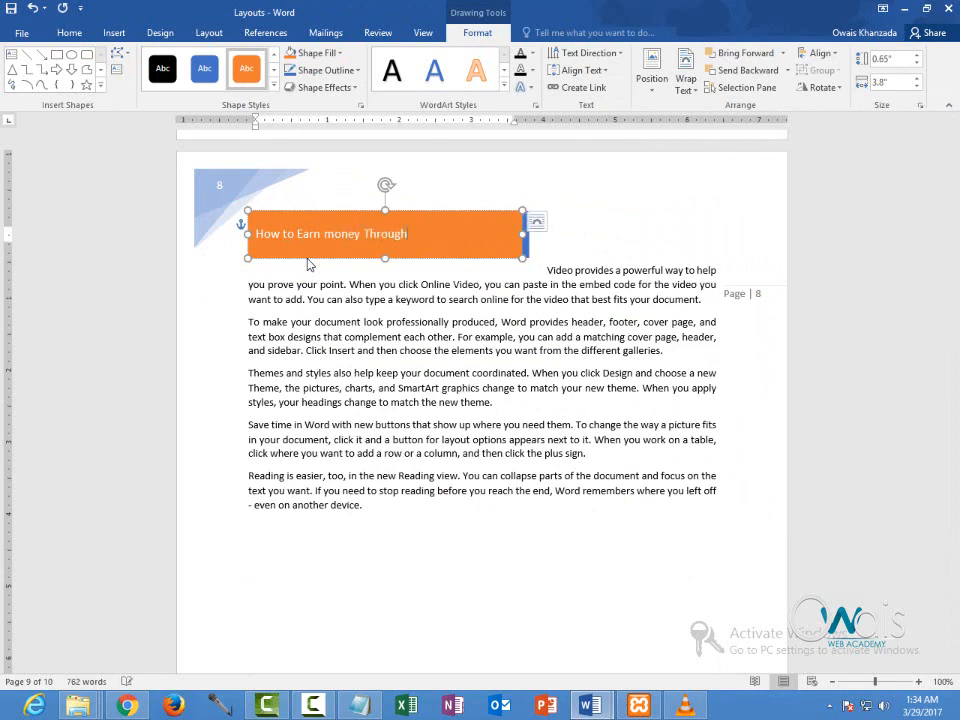
{"action": "type", "text": "Internet"}
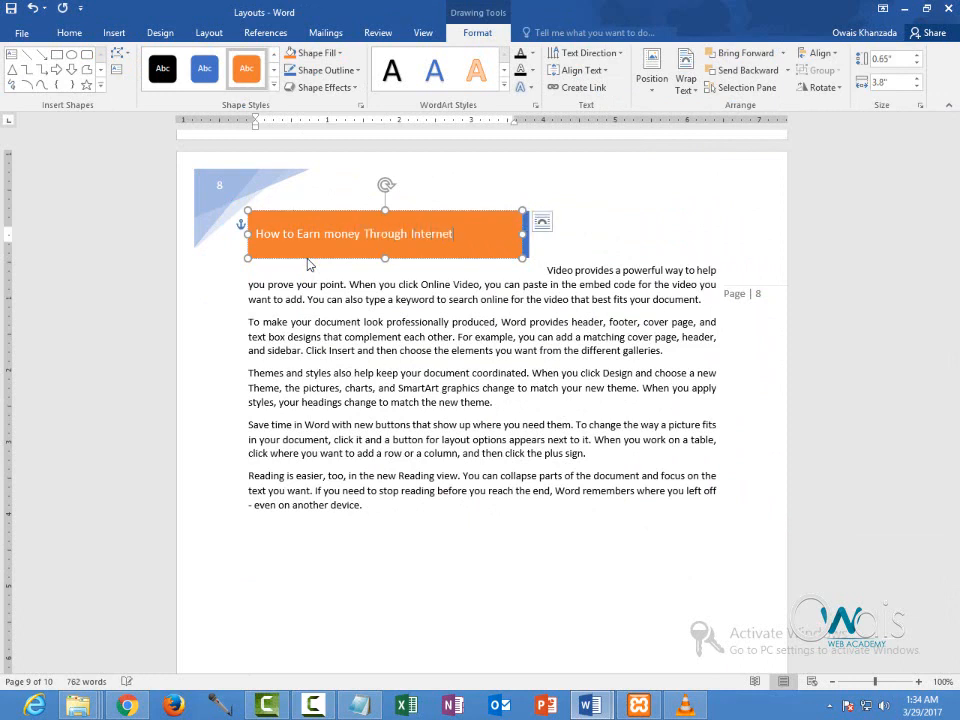
Step: Enlarge the text box's title text to 18 pt
{"action": "left_click_drag", "start_coordinate": [454, 237], "coordinate": [255, 236]}
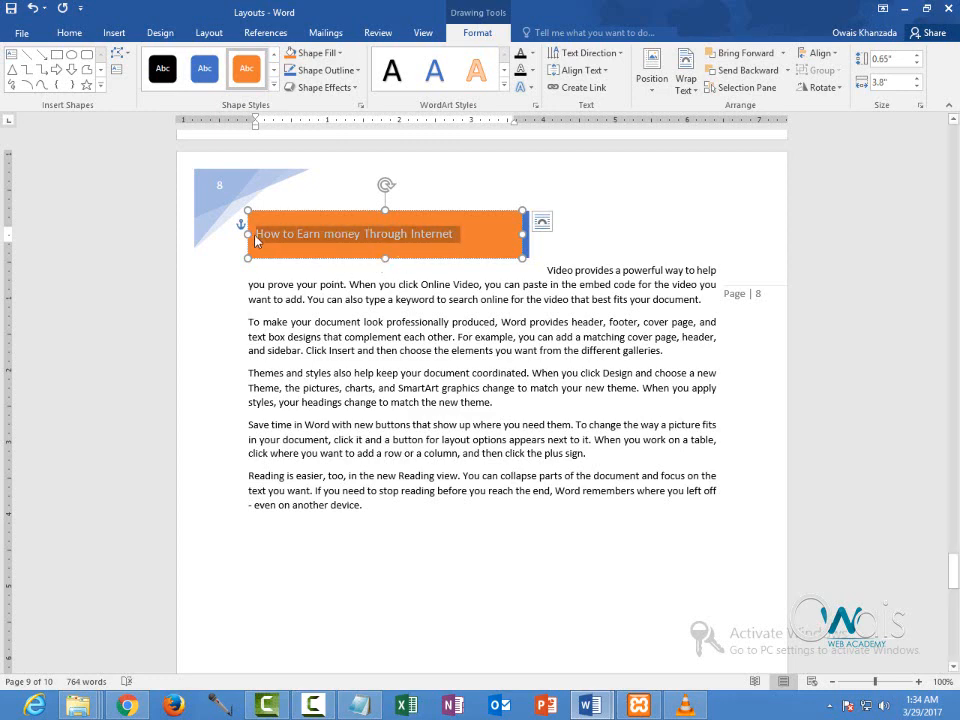
{"action": "left_click", "coordinate": [22, 33]}
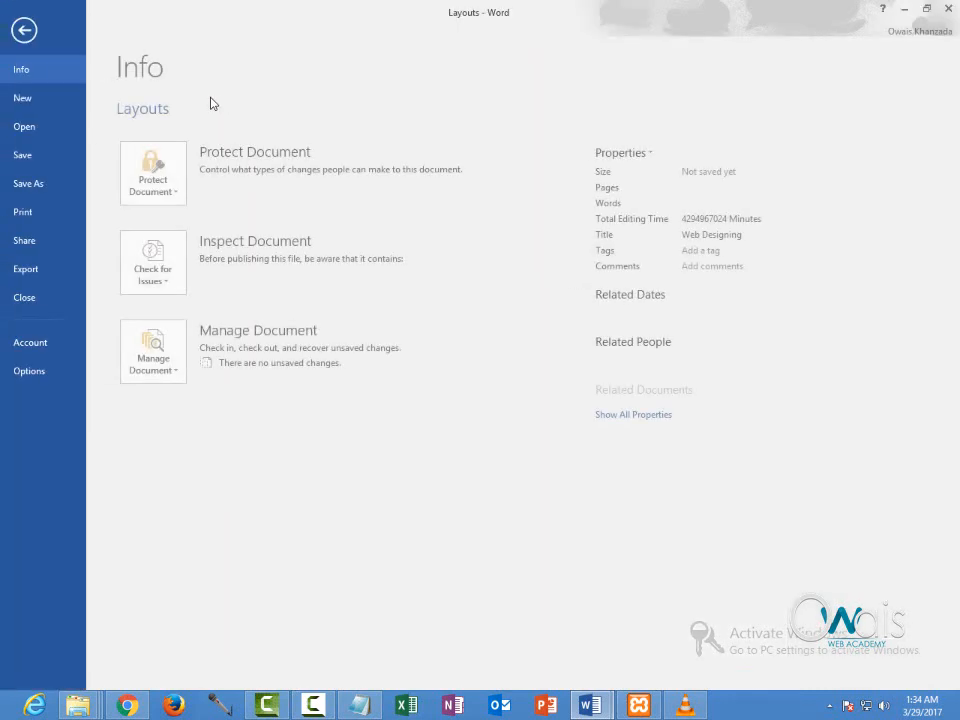
{"action": "left_click", "coordinate": [22, 22]}
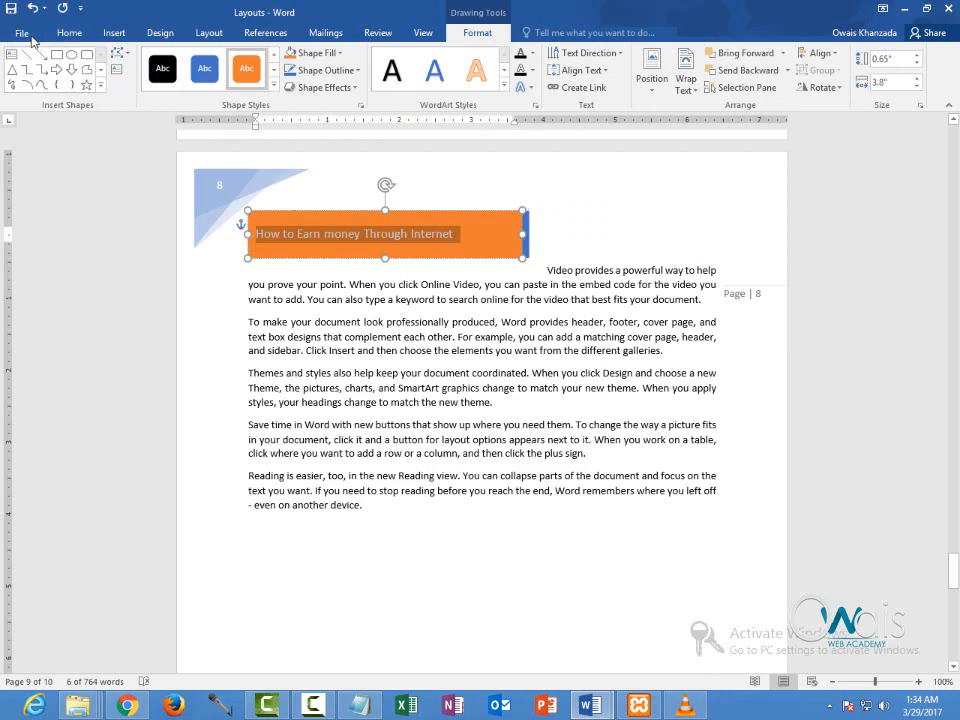
{"action": "left_click", "coordinate": [22, 33]}
{"action": "left_click", "coordinate": [44, 30]}
{"action": "left_click", "coordinate": [68, 33]}
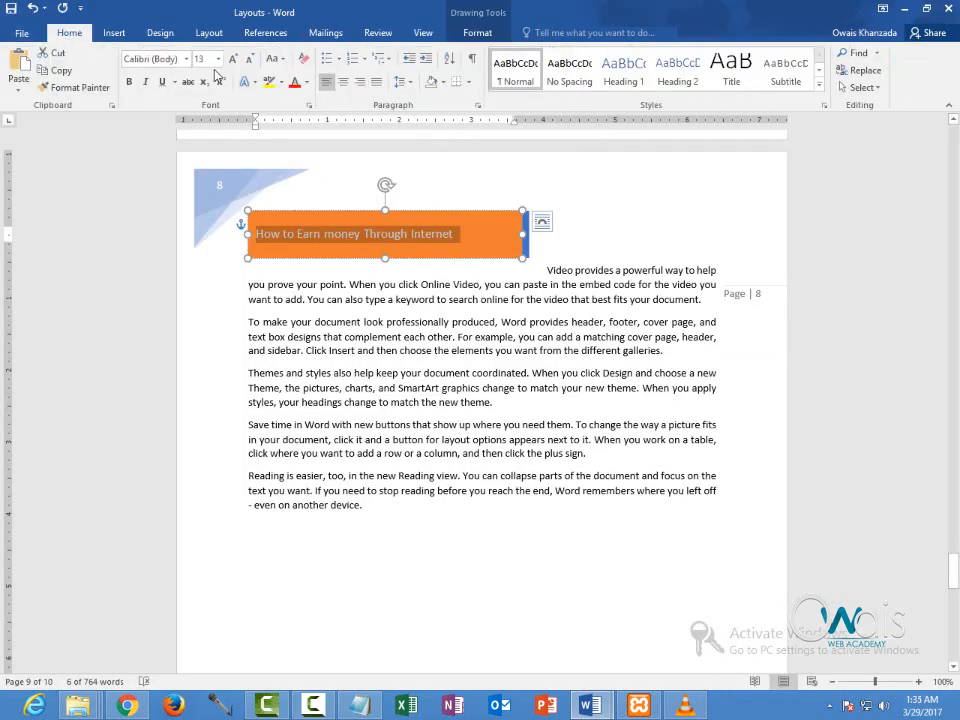
{"action": "left_click", "coordinate": [235, 60]}
{"action": "left_click", "coordinate": [235, 60]}
{"action": "left_click", "coordinate": [235, 60]}
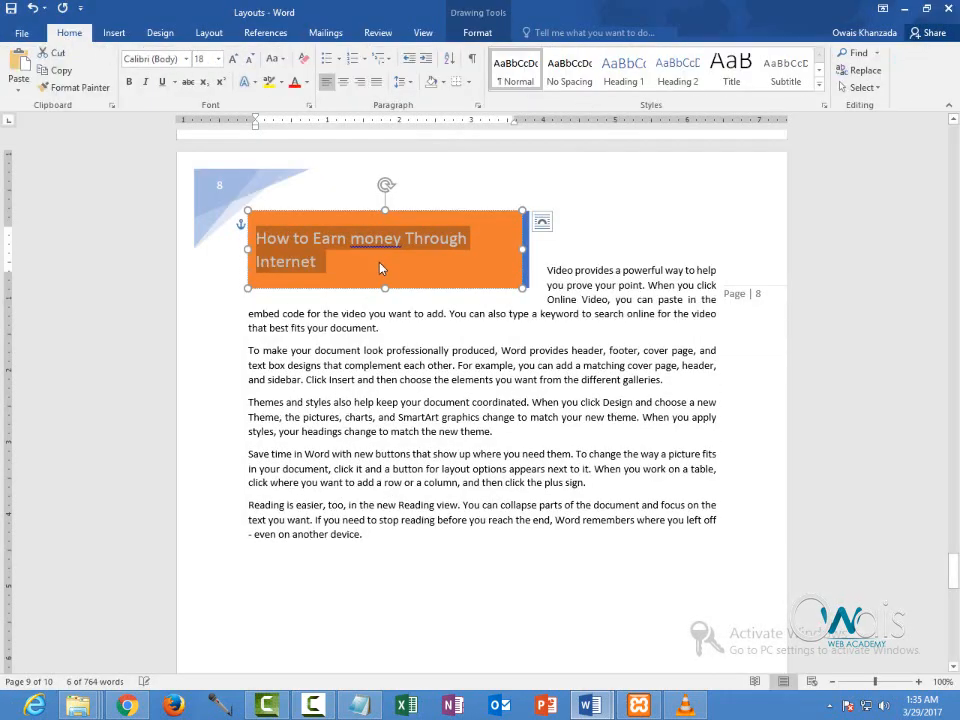
Step: Correct the flagged word "money" to "Money" in the text box title
{"action": "right_click", "coordinate": [379, 251]}
{"action": "left_click", "coordinate": [362, 248]}
{"action": "left_click", "coordinate": [375, 245]}
{"action": "right_click", "coordinate": [402, 252]}
{"action": "left_click", "coordinate": [440, 260]}
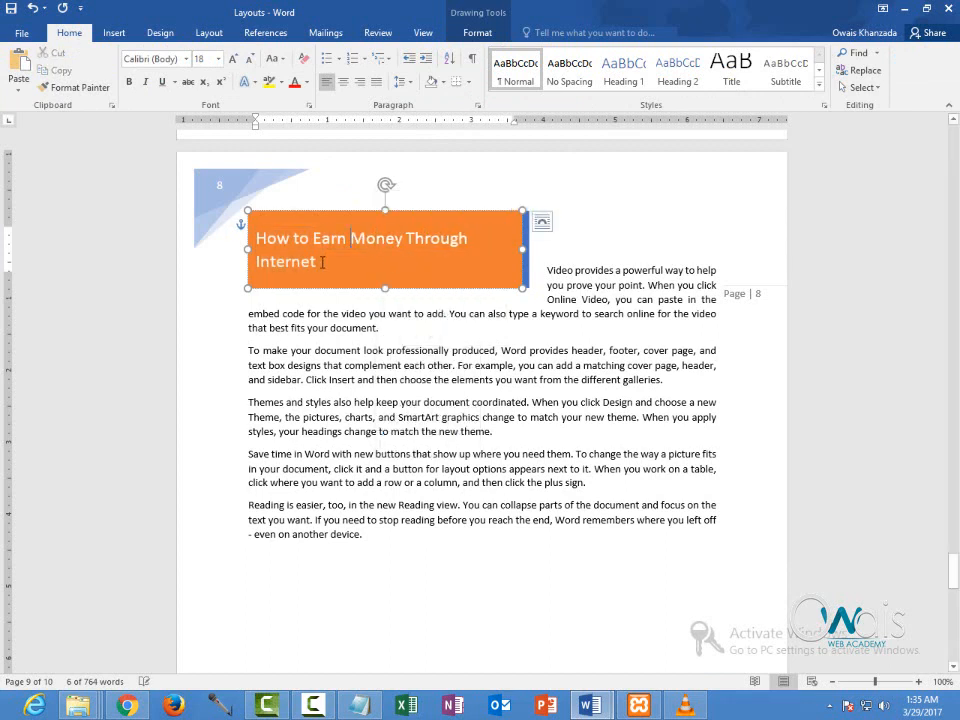
Step: Fill the title text box with the standard purple color
{"action": "left_click", "coordinate": [496, 218]}
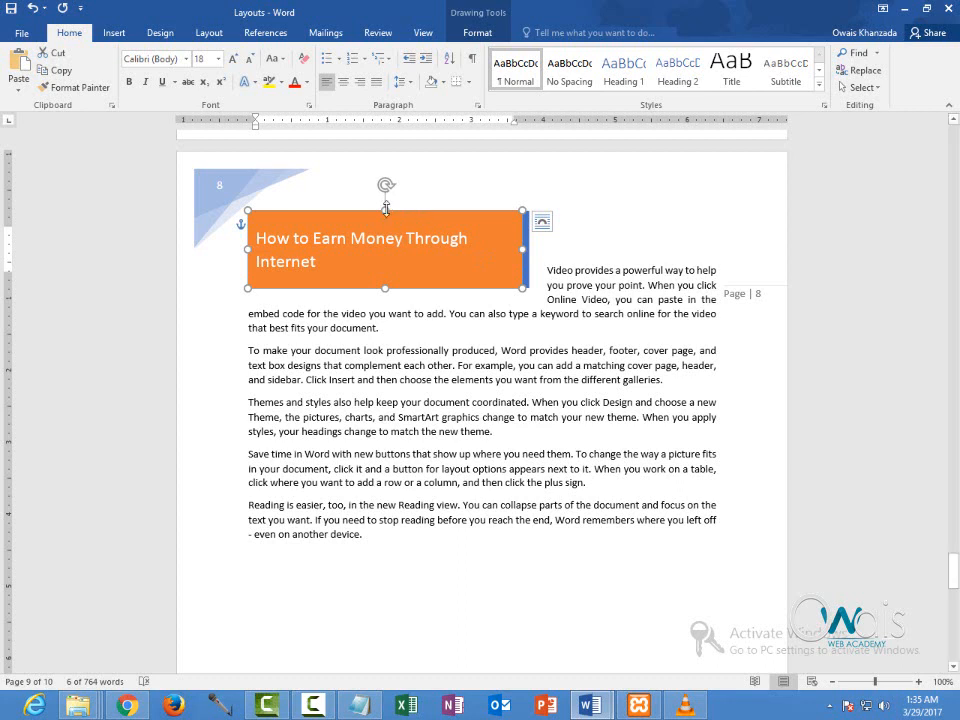
{"action": "left_click", "coordinate": [477, 32]}
{"action": "left_click", "coordinate": [338, 53]}
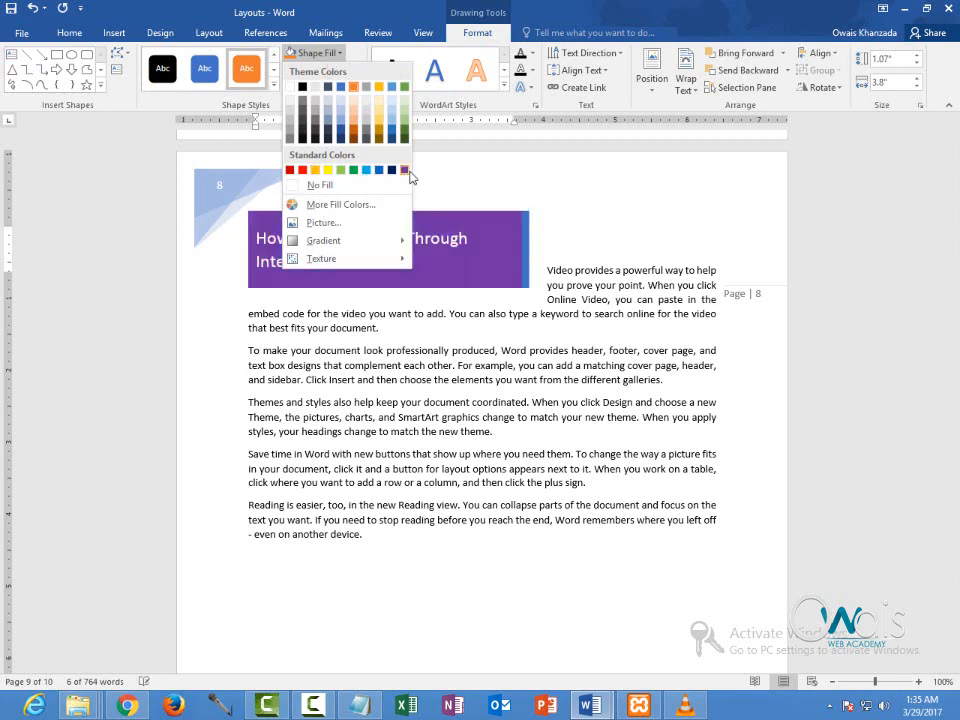
{"action": "left_click", "coordinate": [404, 171]}
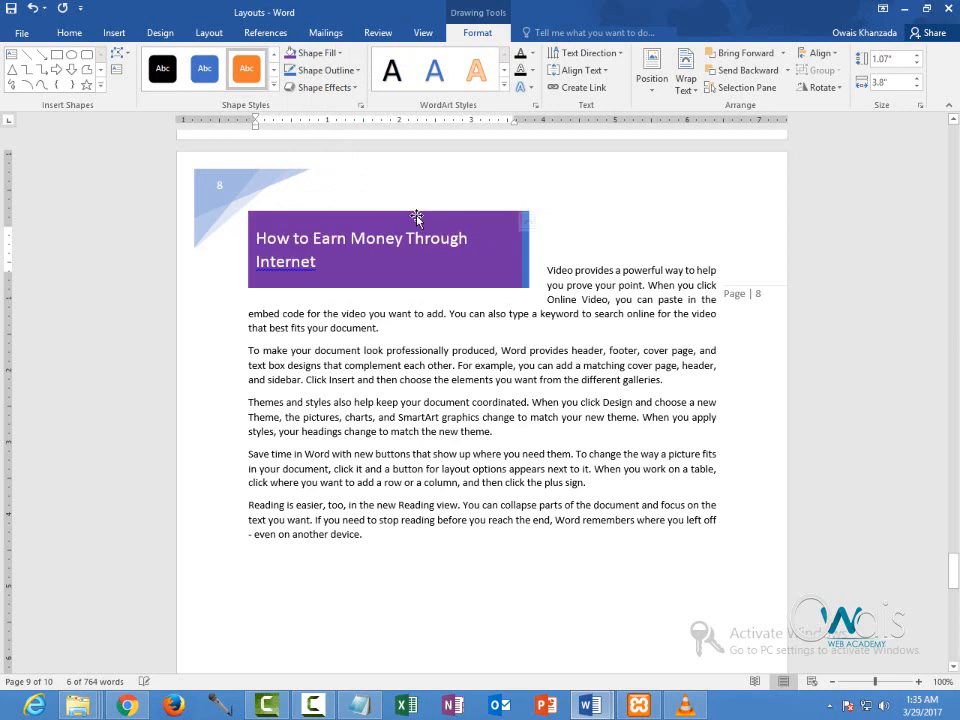
Step: Apply the first preset shape effect of the last row, a tilted 3-D block, to the purple text box
{"action": "left_click", "coordinate": [349, 87]}
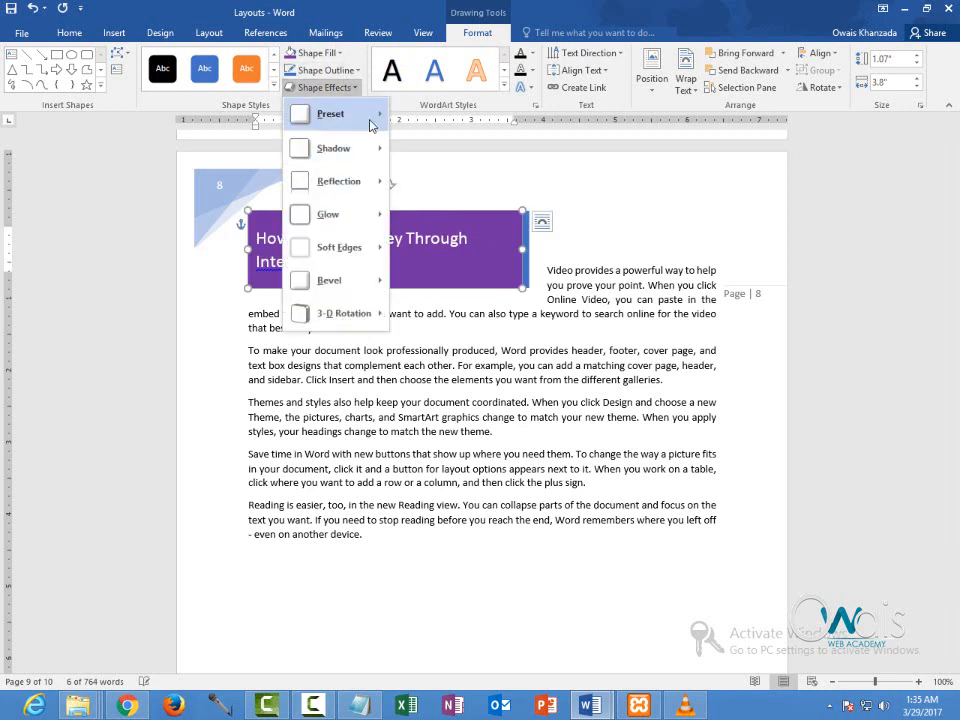
{"action": "mouse_move", "coordinate": [371, 117]}
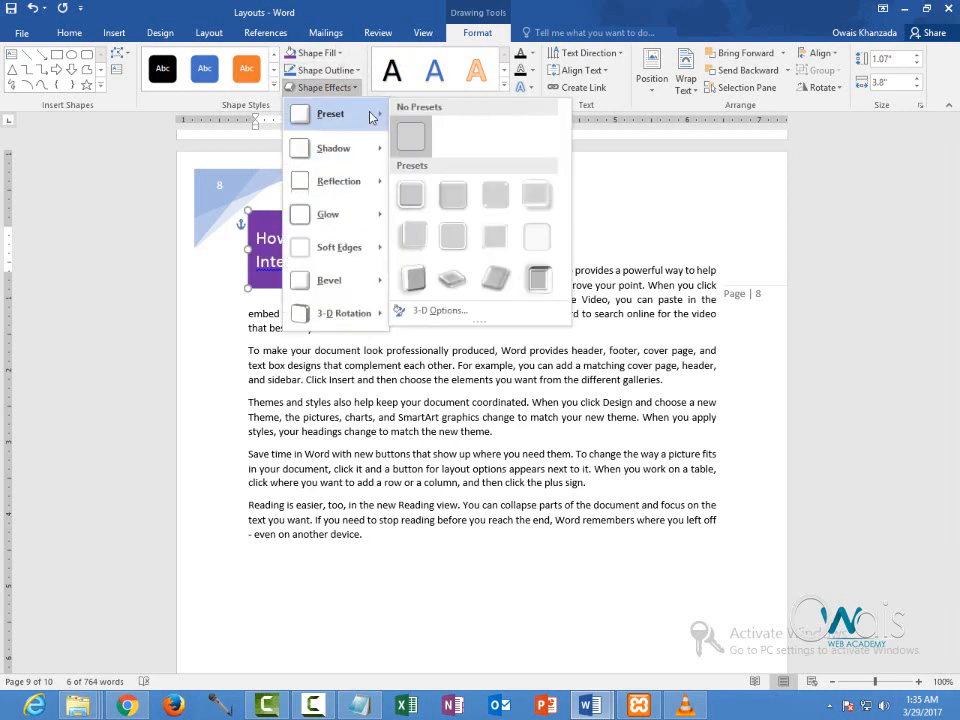
{"action": "left_click", "coordinate": [417, 281]}
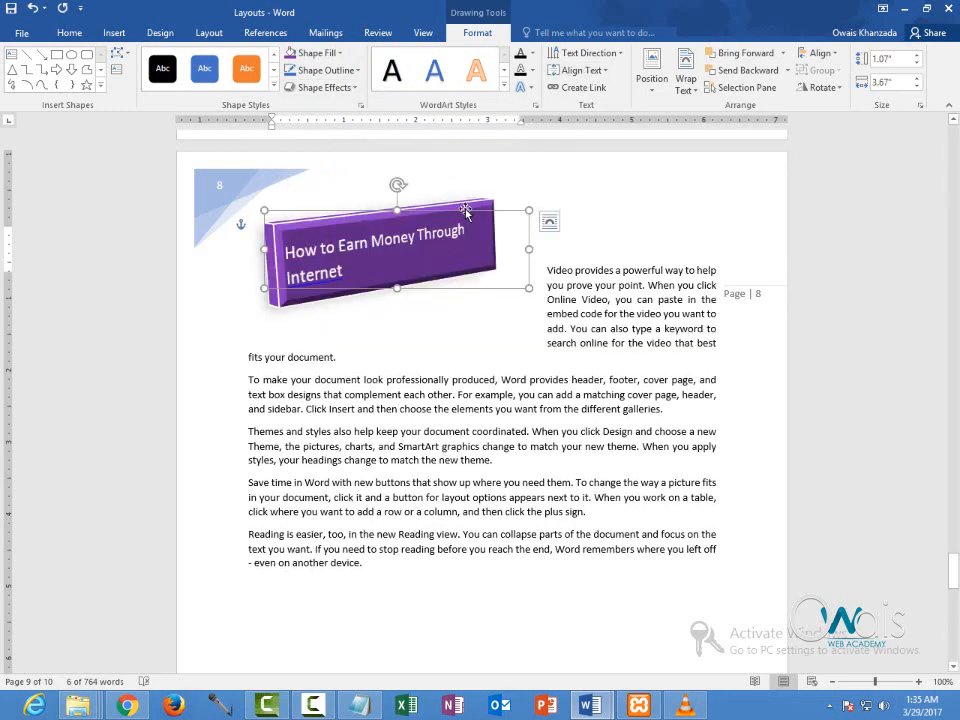
Step: Insert WordArt reading "Earn Money" below the last paragraph, using Fill - White, Outline - Accent 2, Hard Shadow - Accent 2
{"action": "left_click", "coordinate": [68, 33]}
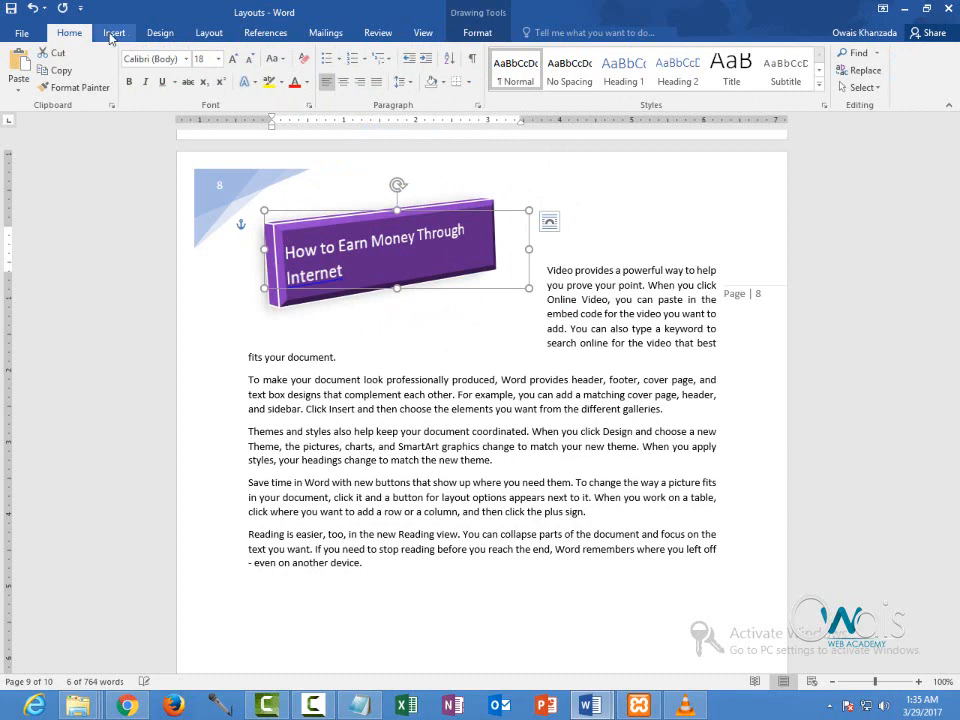
{"action": "left_click", "coordinate": [113, 33]}
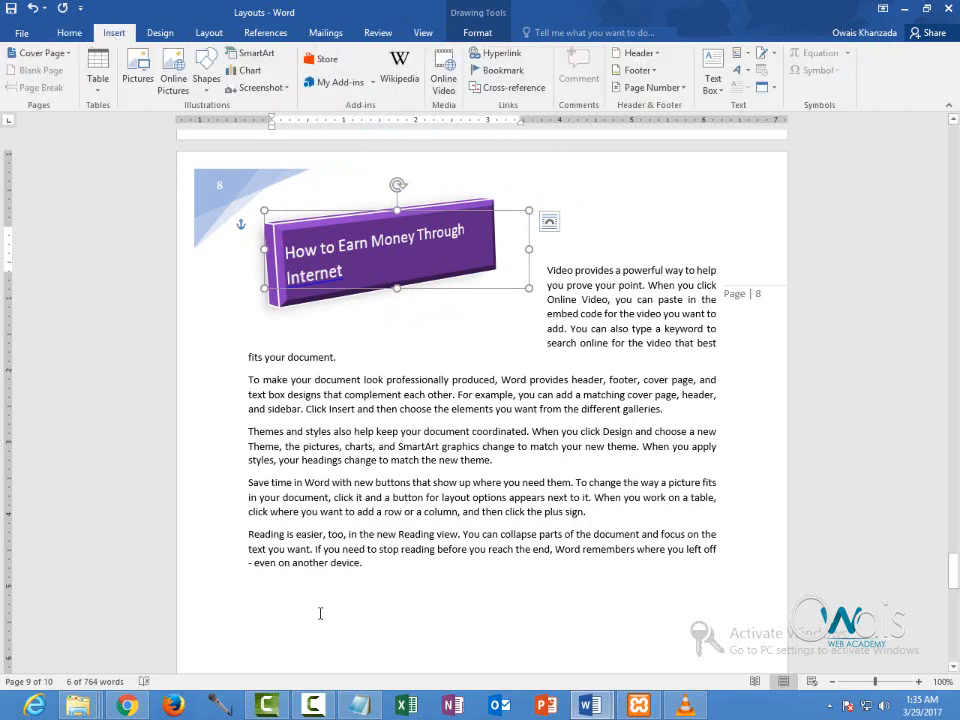
{"action": "left_click", "coordinate": [289, 615]}
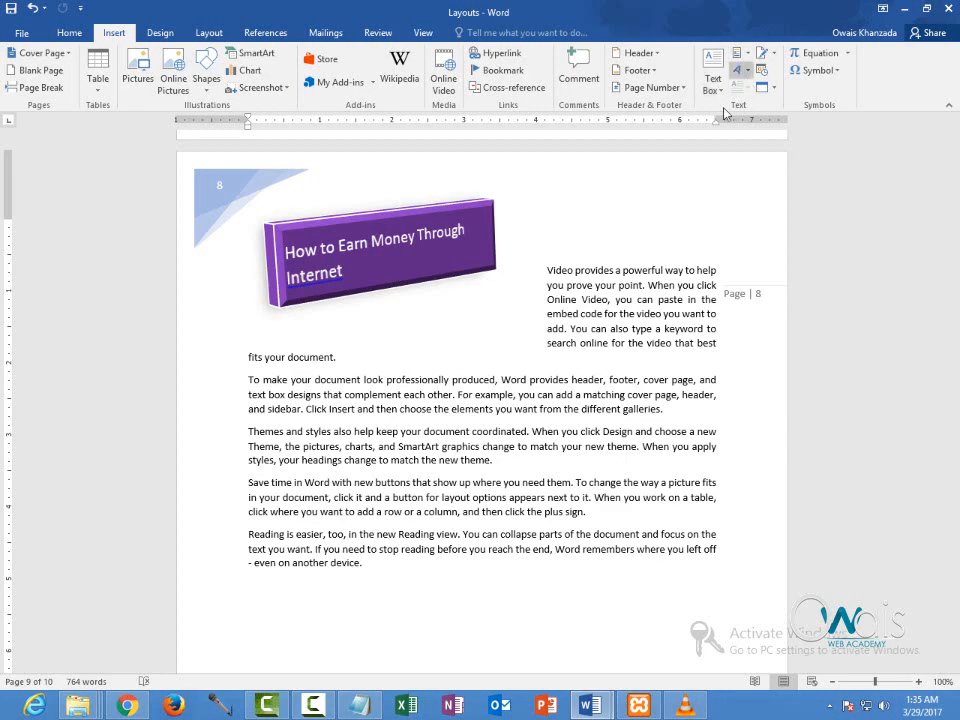
{"action": "scroll", "coordinate": [259, 486], "scroll_direction": "down", "scroll_amount": 3}
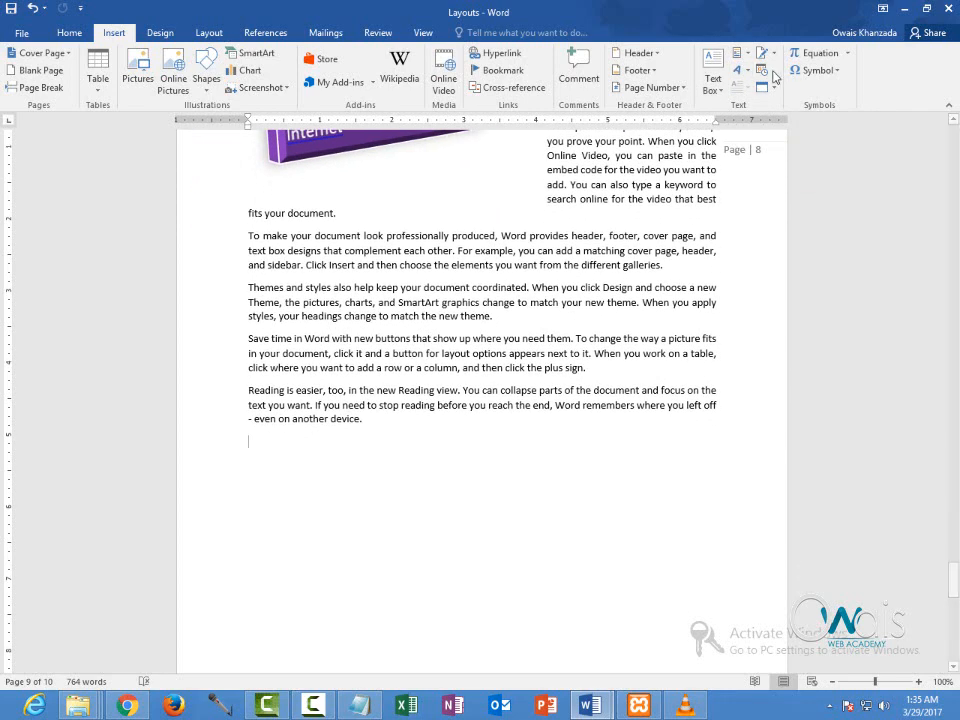
{"action": "left_click", "coordinate": [739, 70]}
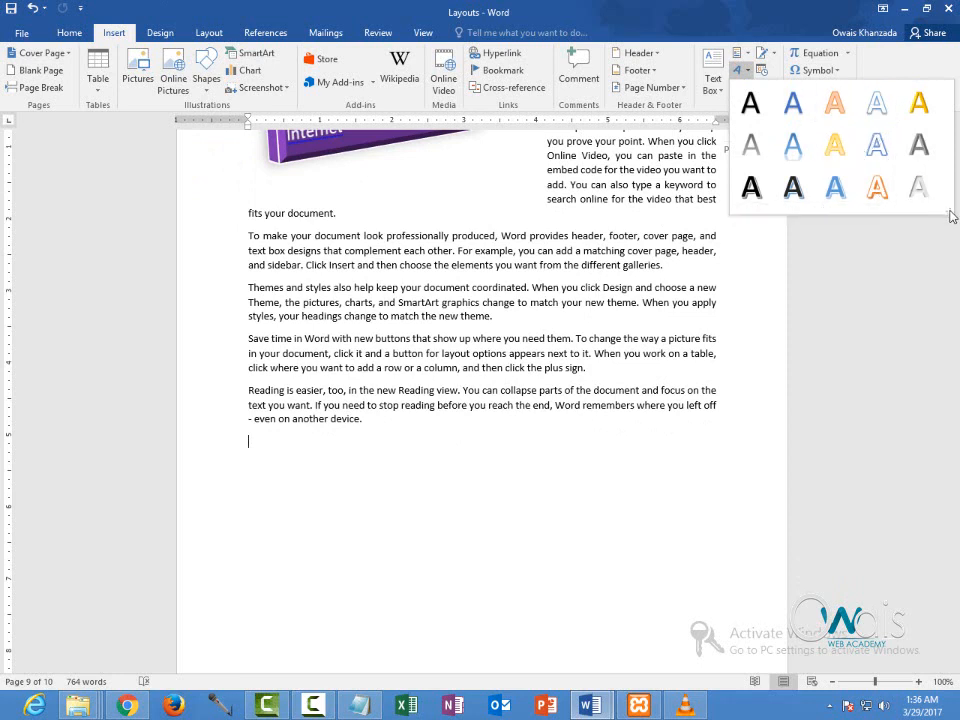
{"action": "left_click_drag", "start_coordinate": [951, 216], "coordinate": [956, 265]}
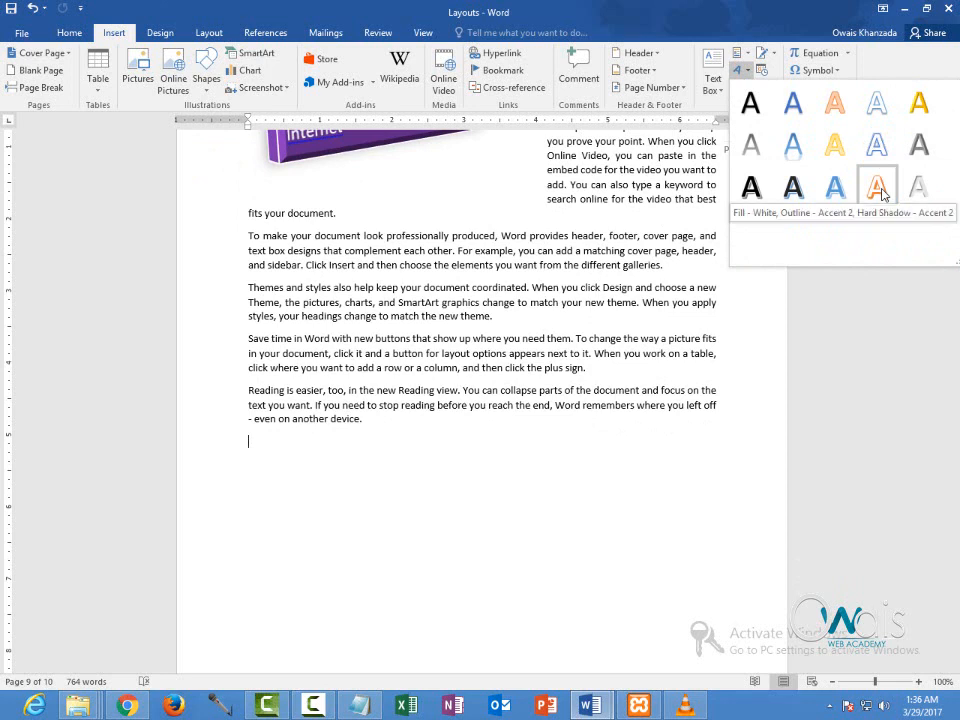
{"action": "left_click", "coordinate": [880, 190]}
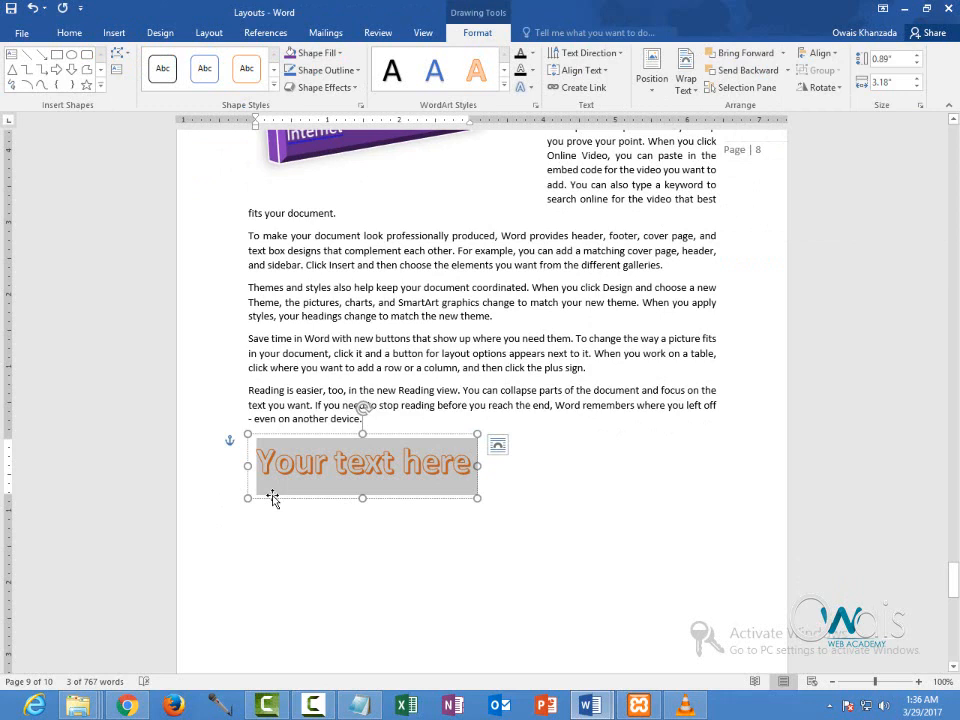
{"action": "type", "text": "Earn"}
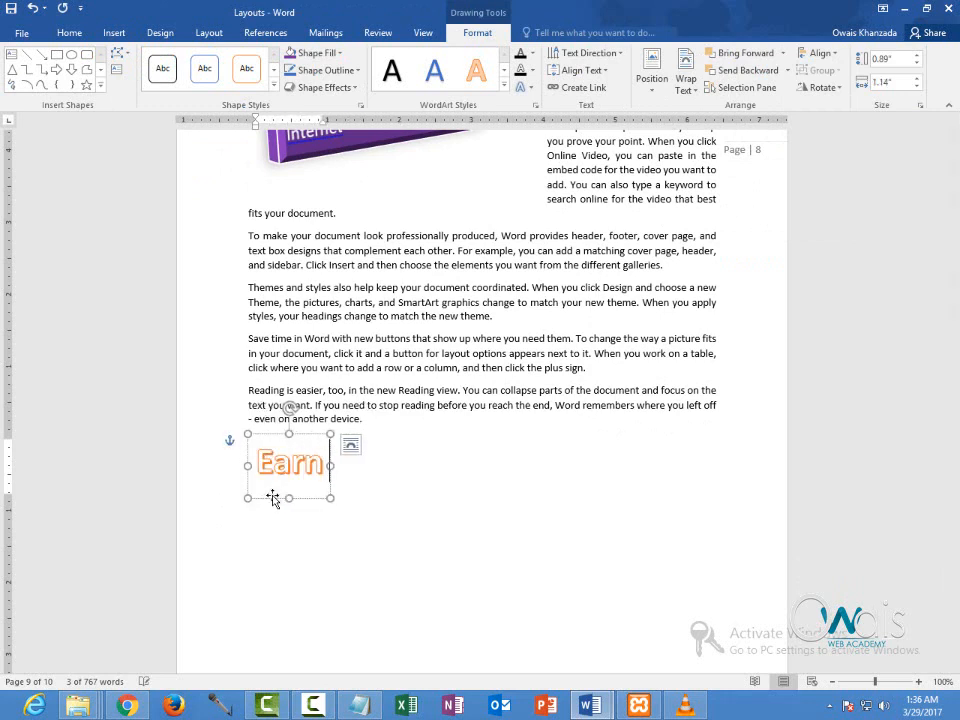
{"action": "type", "text": " Money"}
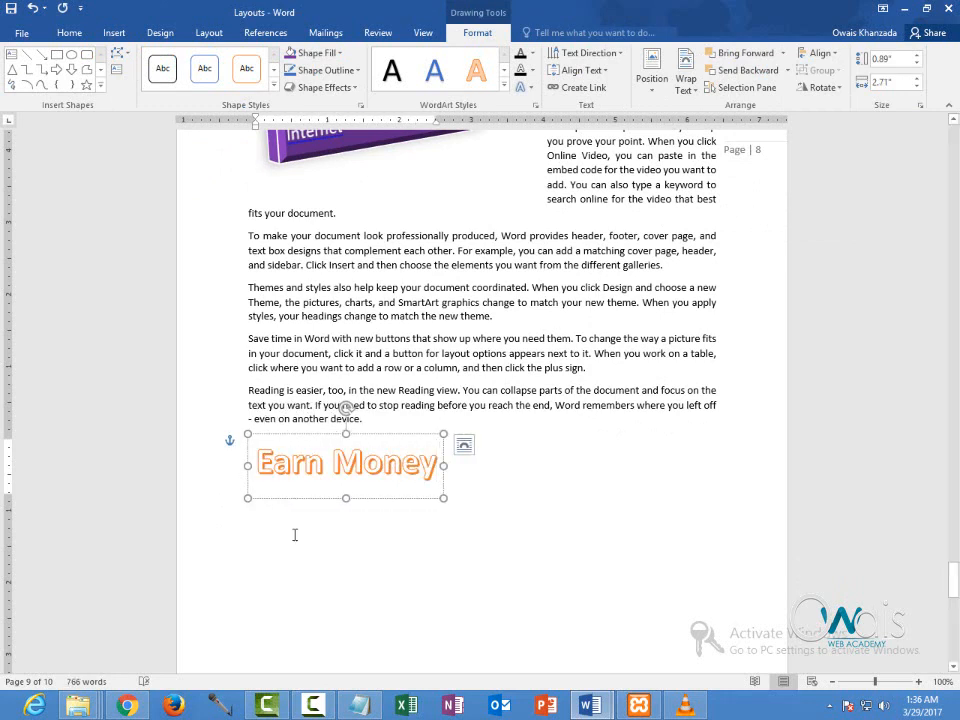
Step: Enlarge the Earn Money WordArt box to about 1.75" by 4.71" and increase its text size until it nearly spans the box
{"action": "left_click_drag", "start_coordinate": [443, 497], "coordinate": [587, 560]}
{"action": "left_click_drag", "start_coordinate": [512, 463], "coordinate": [312, 460]}
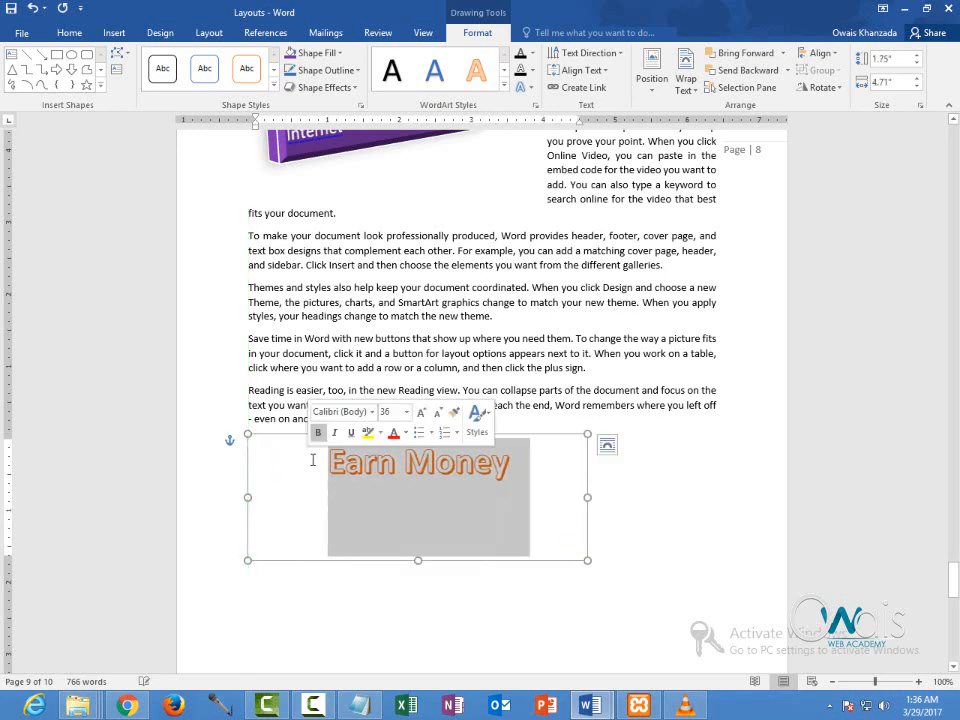
{"action": "key", "text": "ctrl+shift+period"}
{"action": "key", "text": "ctrl+shift+period"}
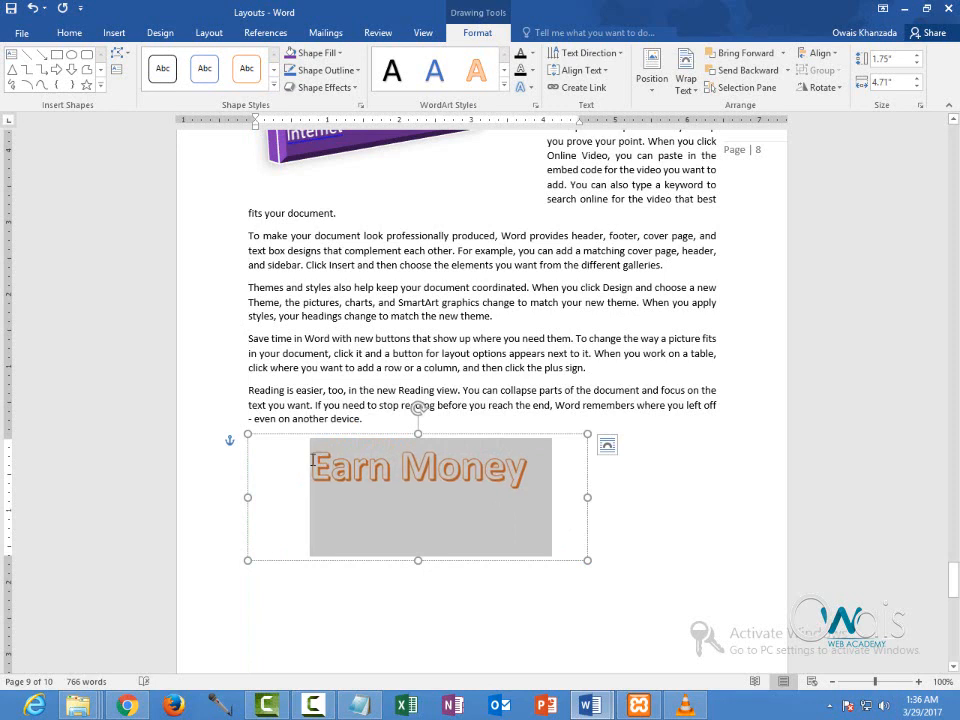
{"action": "key", "text": "ctrl+shift+period"}
{"action": "key", "text": "ctrl+shift+period"}
{"action": "key", "text": "ctrl+shift+period"}
{"action": "key", "text": "ctrl+shift+period"}
{"action": "key", "text": "ctrl+shift+period"}
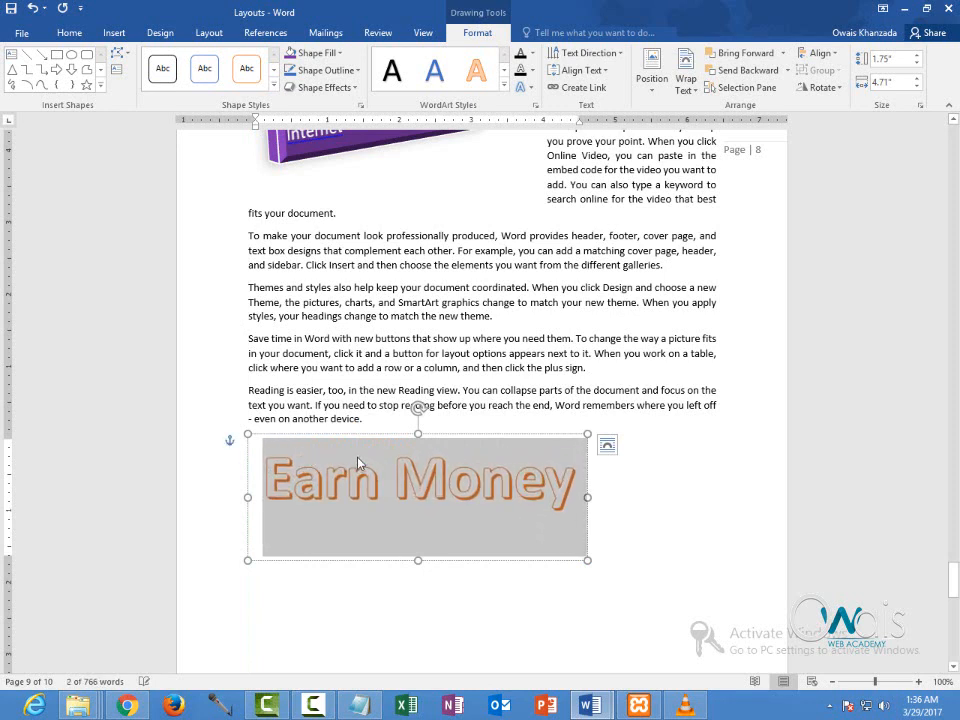
{"action": "left_click", "coordinate": [365, 434]}
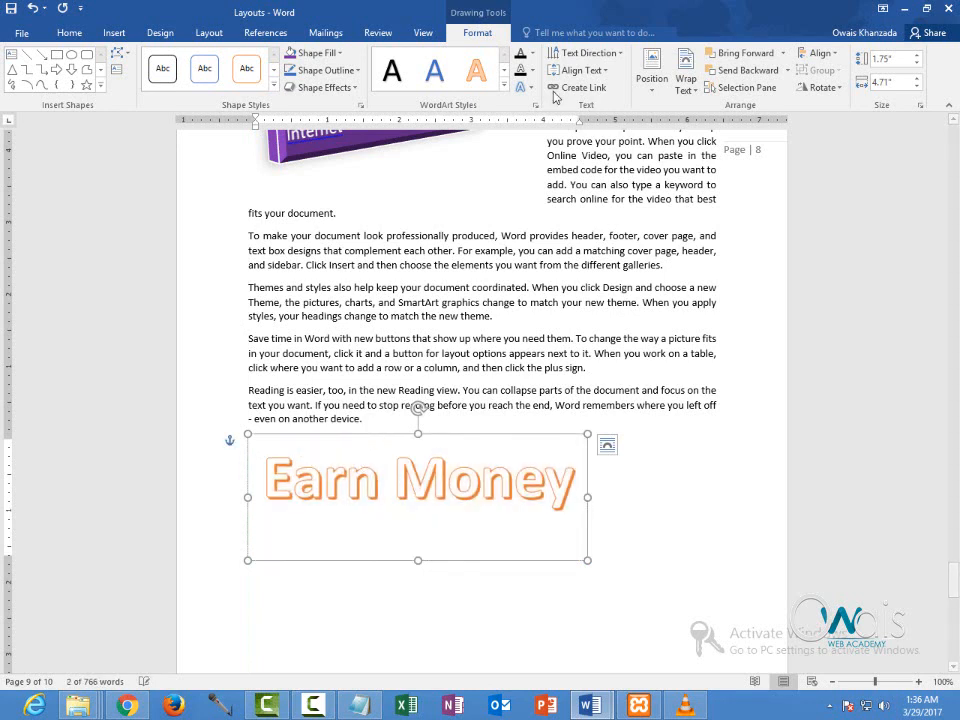
Step: Fill the Earn Money WordArt box with the dark blue gradient variation that lightens from top to bottom
{"action": "left_click", "coordinate": [325, 55]}
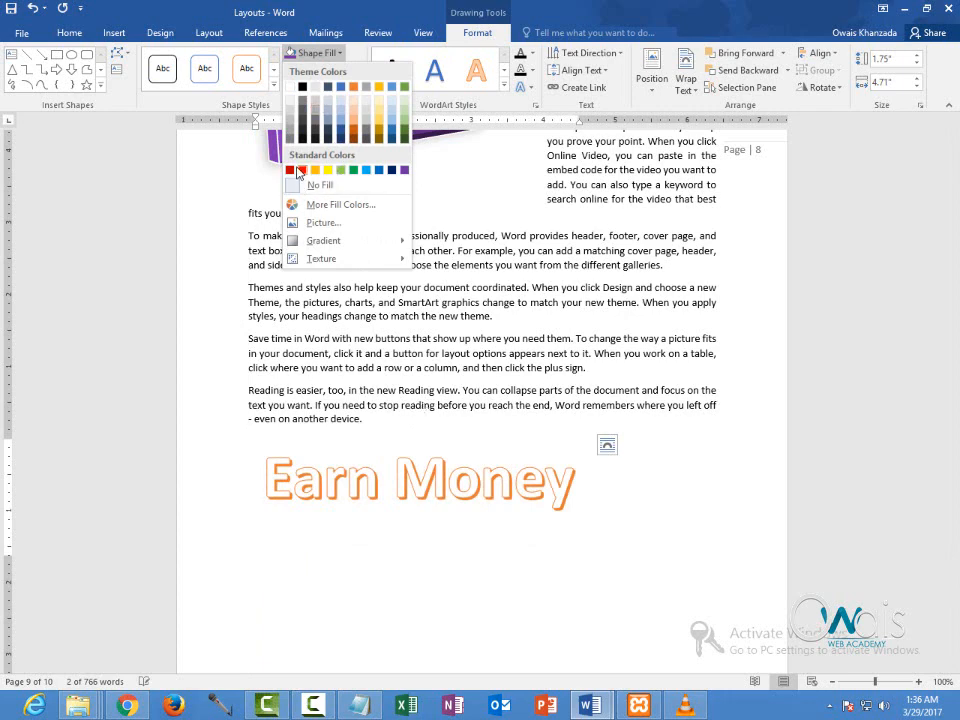
{"action": "mouse_move", "coordinate": [318, 240]}
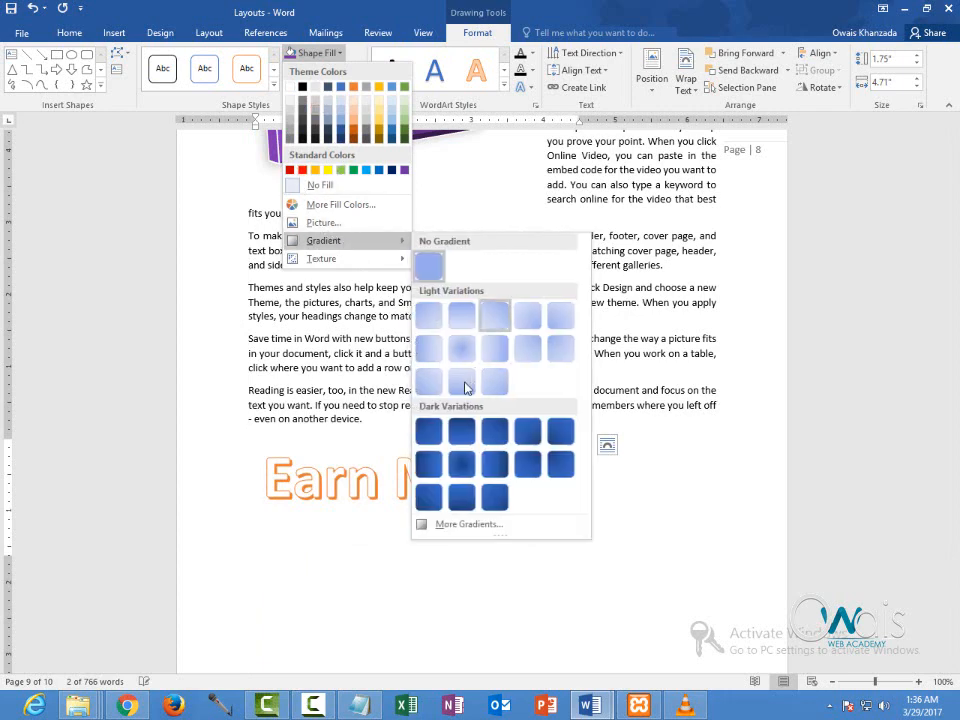
{"action": "left_click", "coordinate": [454, 447]}
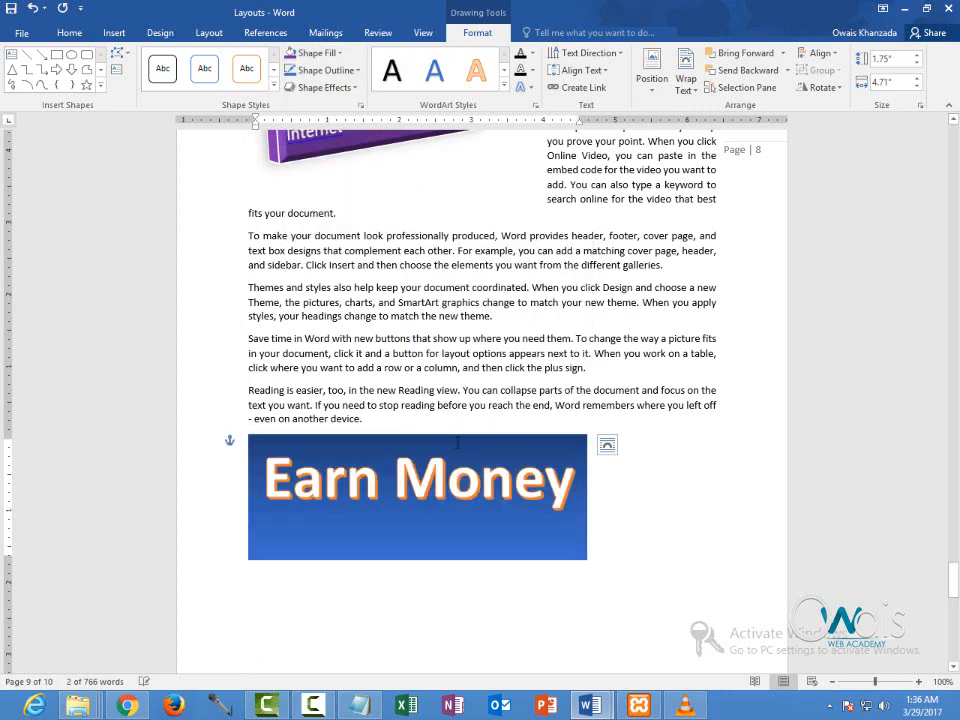
Step: Shorten the Earn Money WordArt box to about 1.1" high and move it slightly below the last paragraph, flush with the left margin
{"action": "left_click_drag", "start_coordinate": [417, 560], "coordinate": [422, 514]}
{"action": "mouse_move", "coordinate": [438, 458]}
{"action": "left_mouse_down"}
{"action": "mouse_move", "coordinate": [506, 460]}
{"action": "mouse_move", "coordinate": [449, 441]}
{"action": "left_mouse_up"}
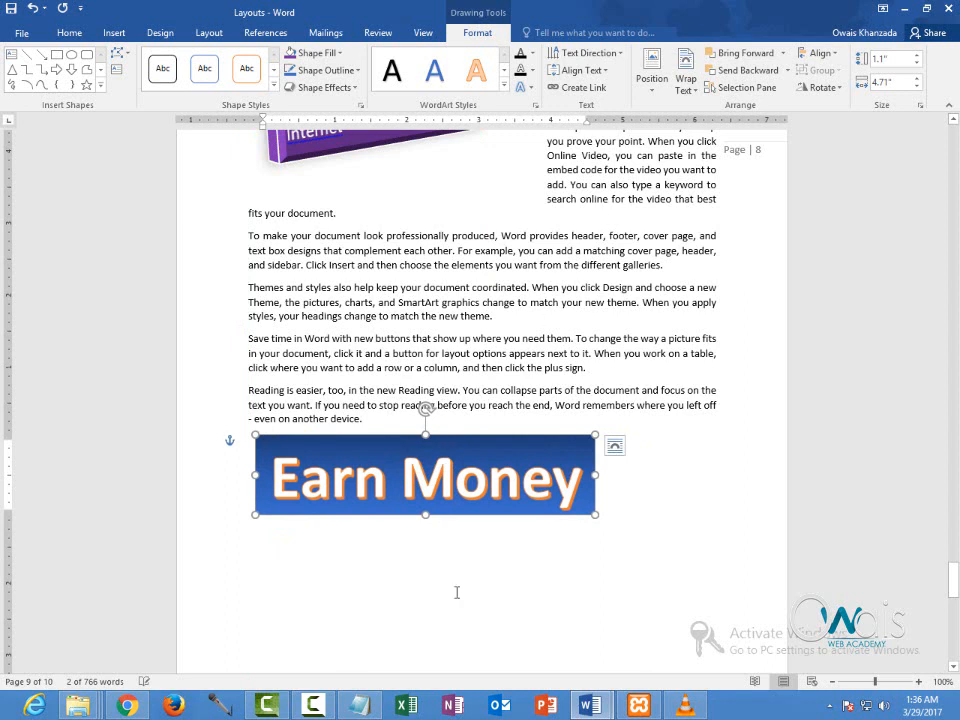
{"action": "left_click", "coordinate": [266, 544]}
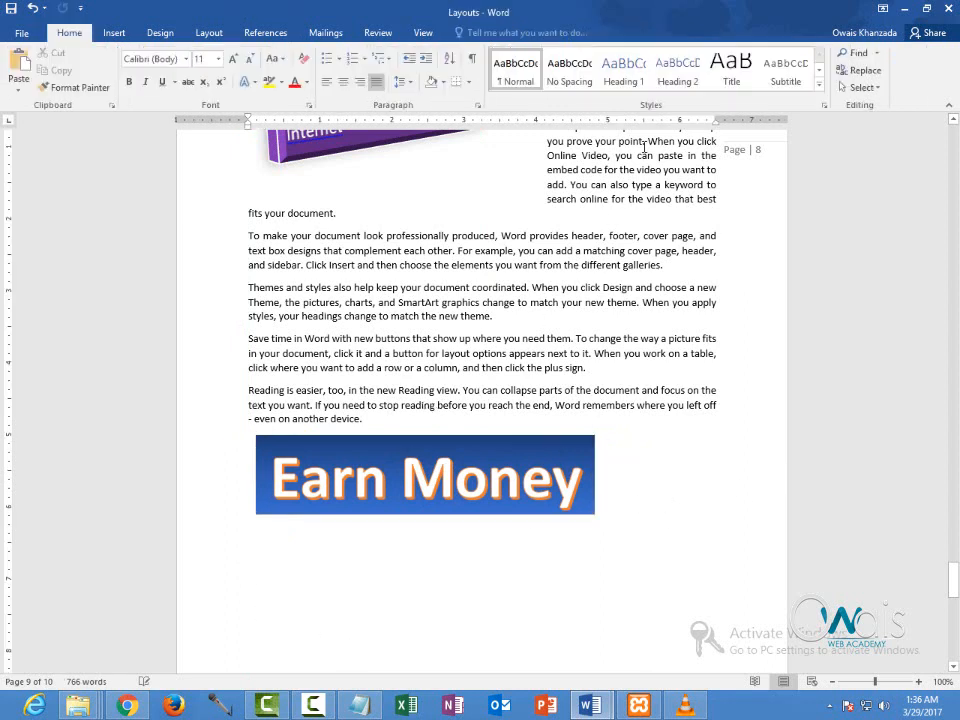
{"action": "left_click", "coordinate": [112, 32]}
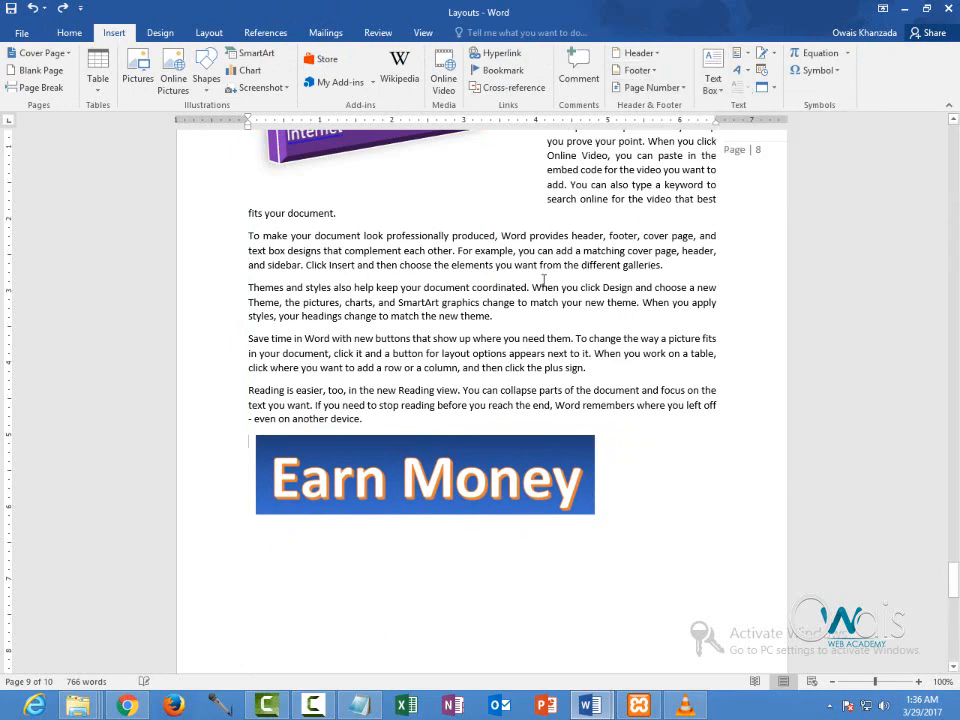
{"action": "scroll", "coordinate": [543, 279], "scroll_direction": "up", "scroll_amount": 2}
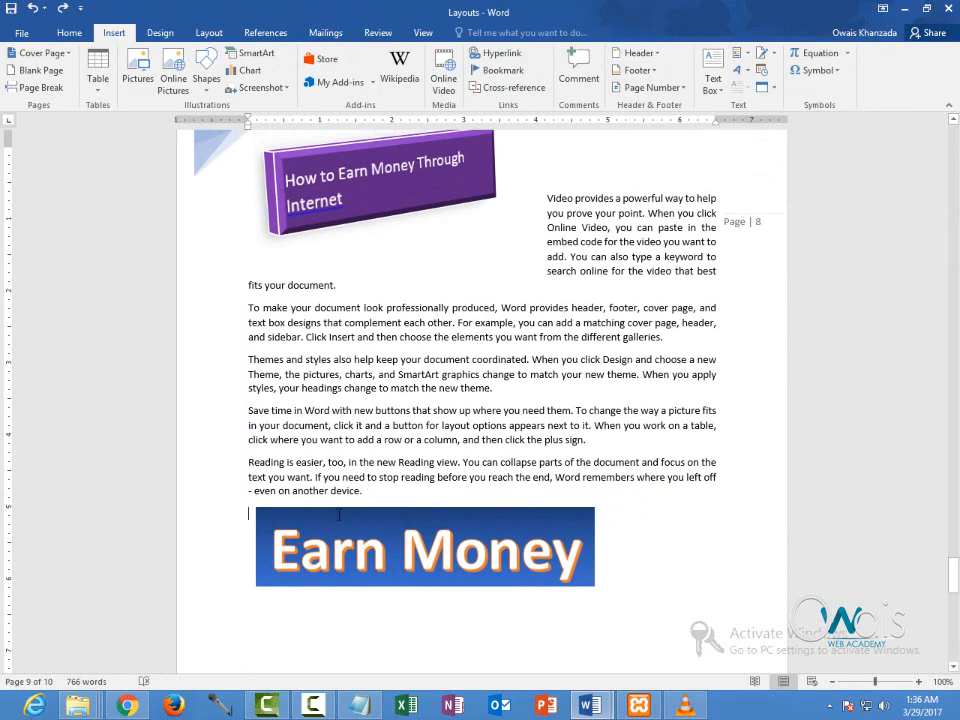
{"action": "left_click_drag", "start_coordinate": [343, 511], "coordinate": [336, 533]}
{"action": "left_click", "coordinate": [308, 515]}
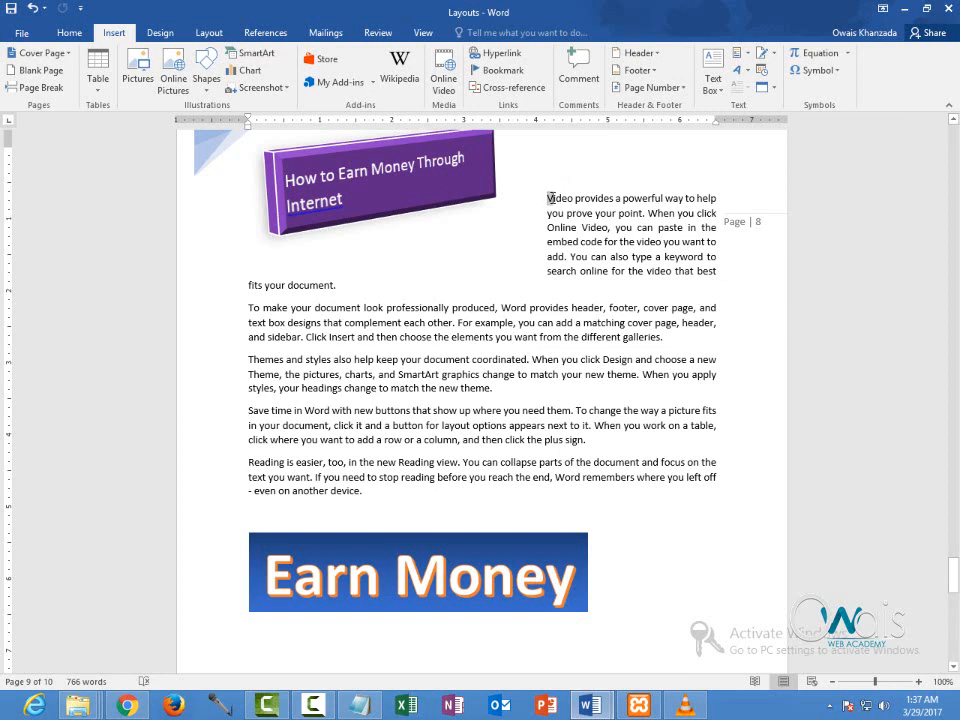
{"action": "left_click_drag", "start_coordinate": [549, 198], "coordinate": [555, 204]}
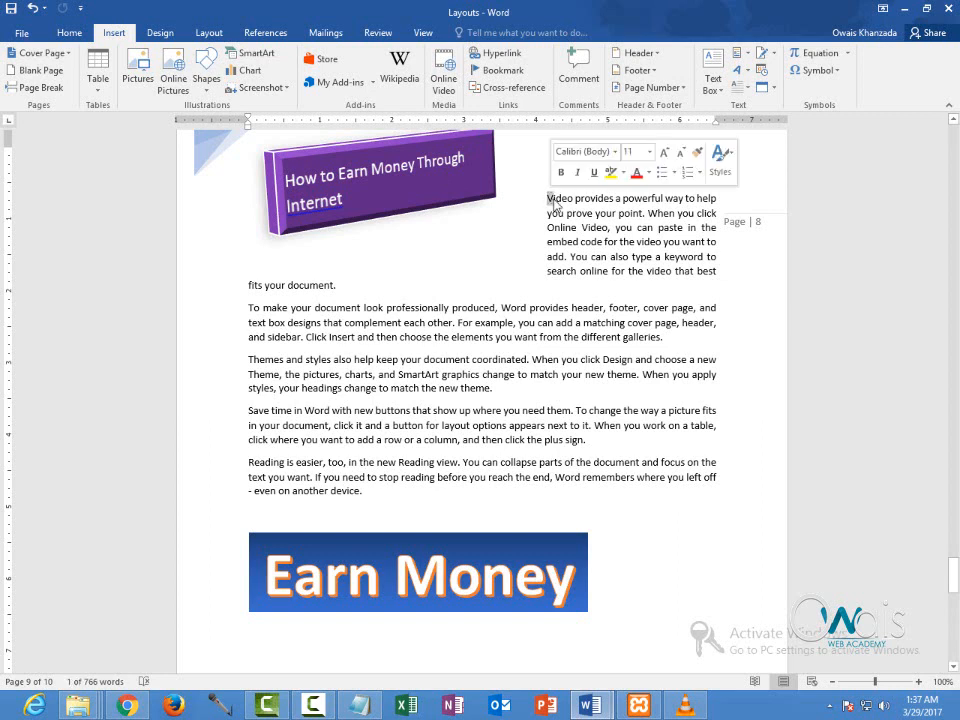
{"action": "left_click", "coordinate": [741, 70]}
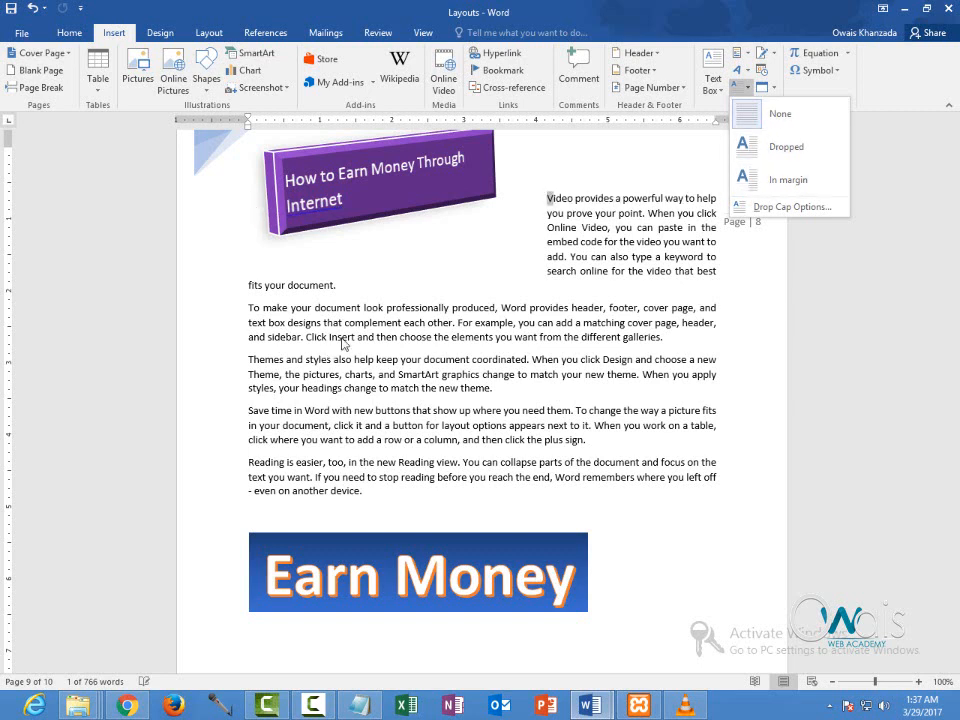
{"action": "left_click", "coordinate": [295, 321]}
Step: Apply a Dropped drop cap to the paragraph beginning "To make your document look professionally produced"
{"action": "left_click", "coordinate": [249, 308]}
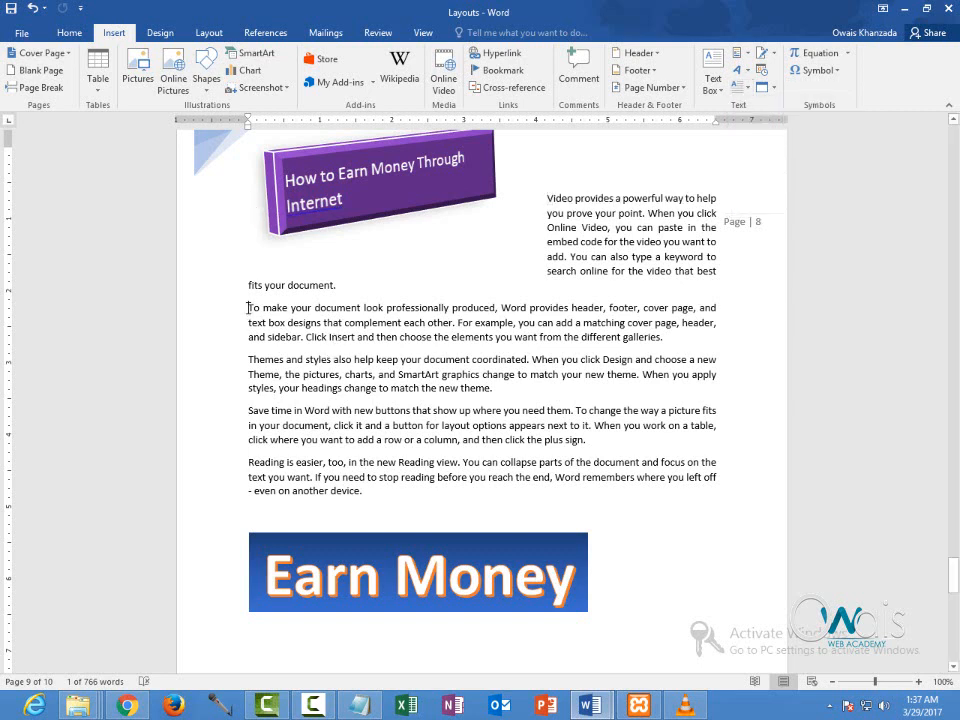
{"action": "left_click", "coordinate": [741, 87]}
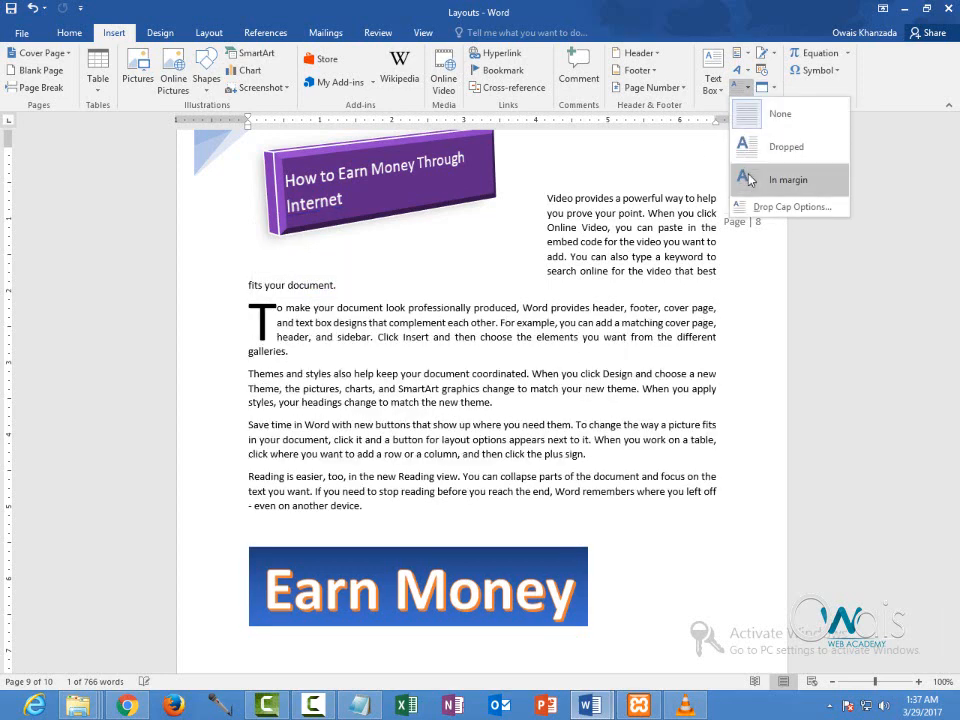
{"action": "left_click", "coordinate": [748, 146]}
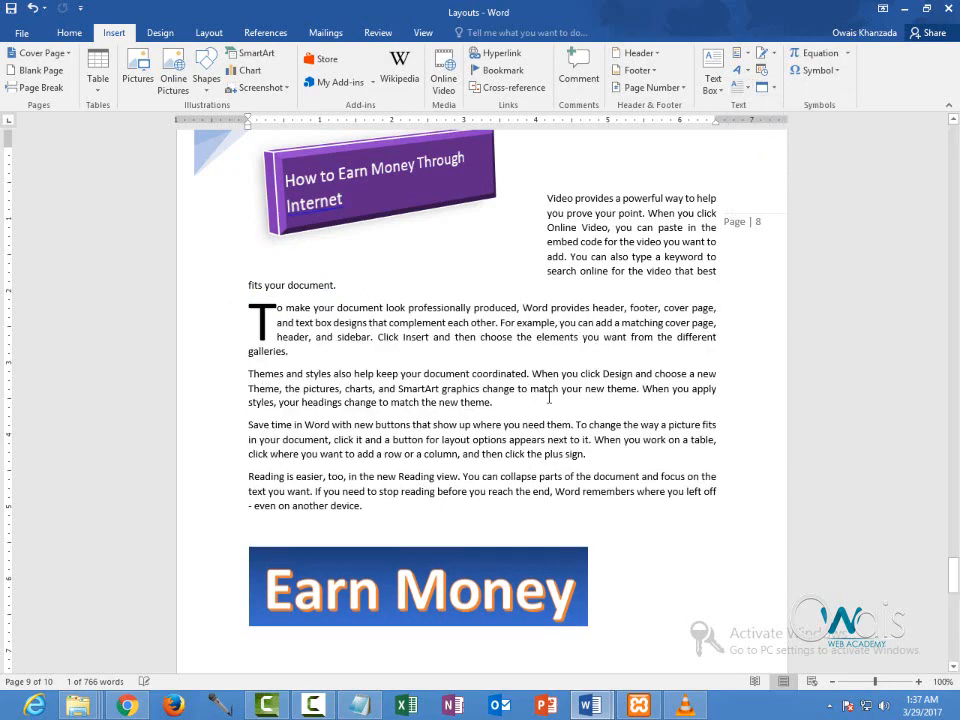
{"action": "left_click", "coordinate": [390, 532]}
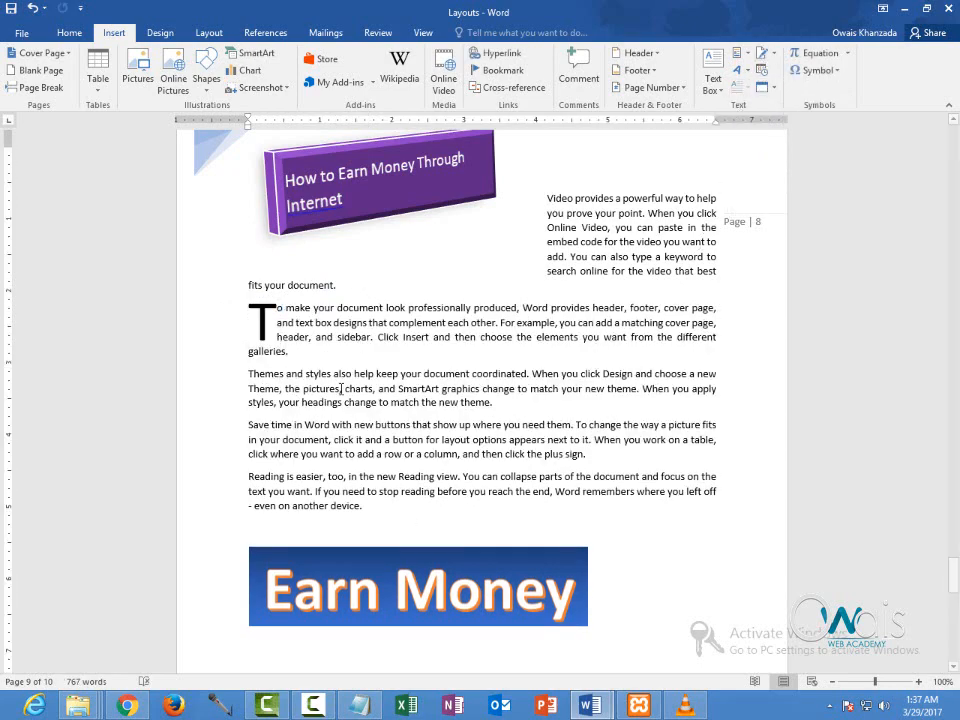
Step: Insert a signature line below "I m a professional web engineer" on page 10, with the suggested signer's name and the title CEO
{"action": "scroll", "coordinate": [283, 455], "scroll_direction": "down", "scroll_amount": 15}
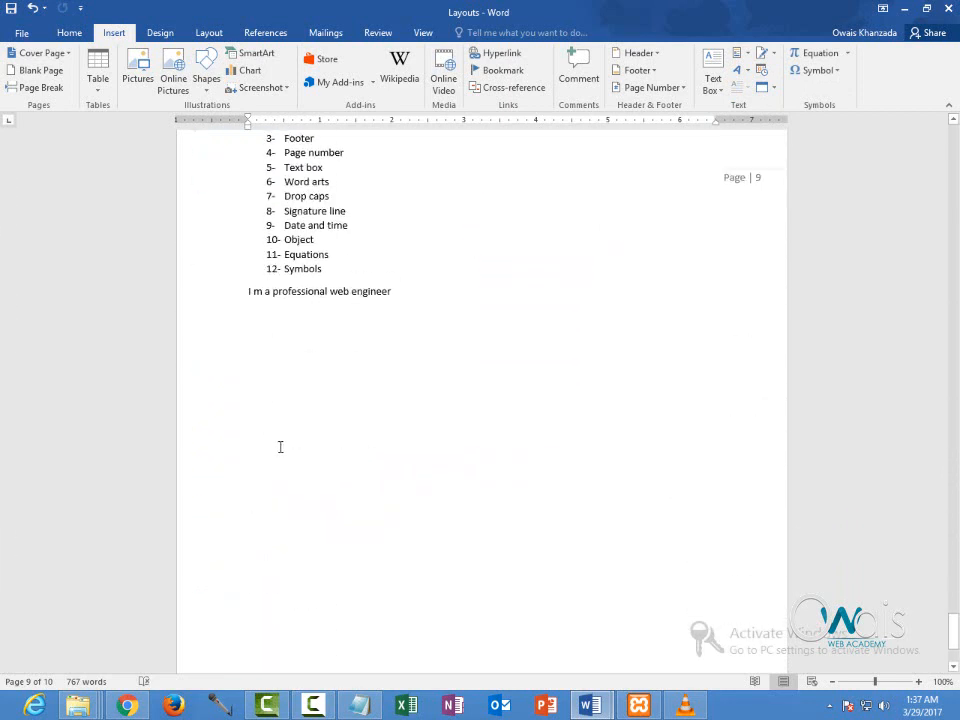
{"action": "scroll", "coordinate": [280, 446], "scroll_direction": "up", "scroll_amount": 1}
{"action": "left_click", "coordinate": [254, 410]}
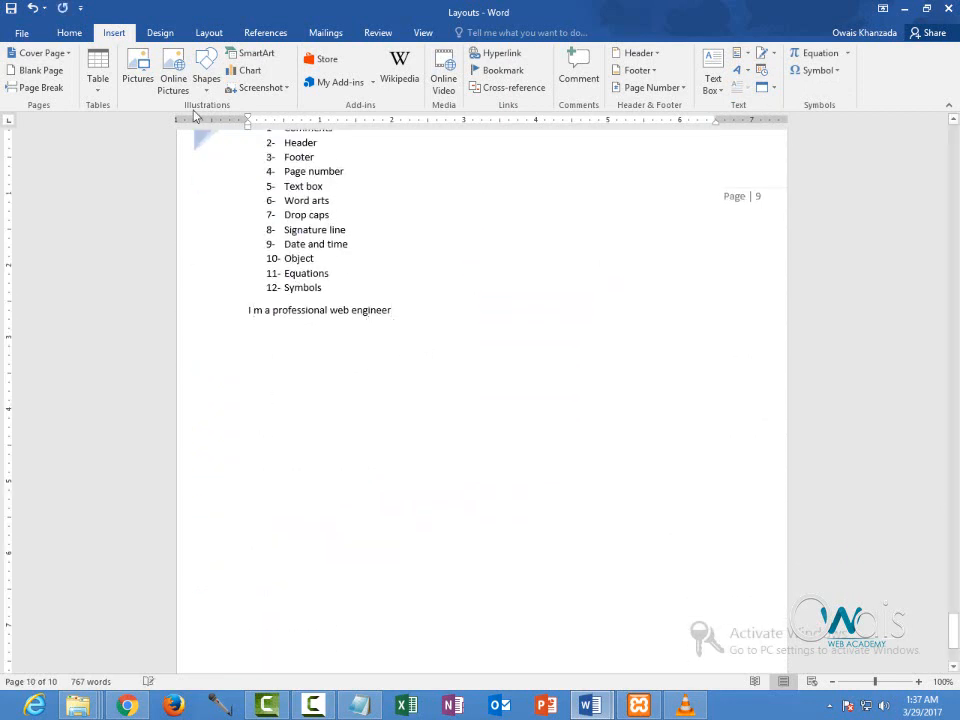
{"action": "left_click", "coordinate": [761, 55]}
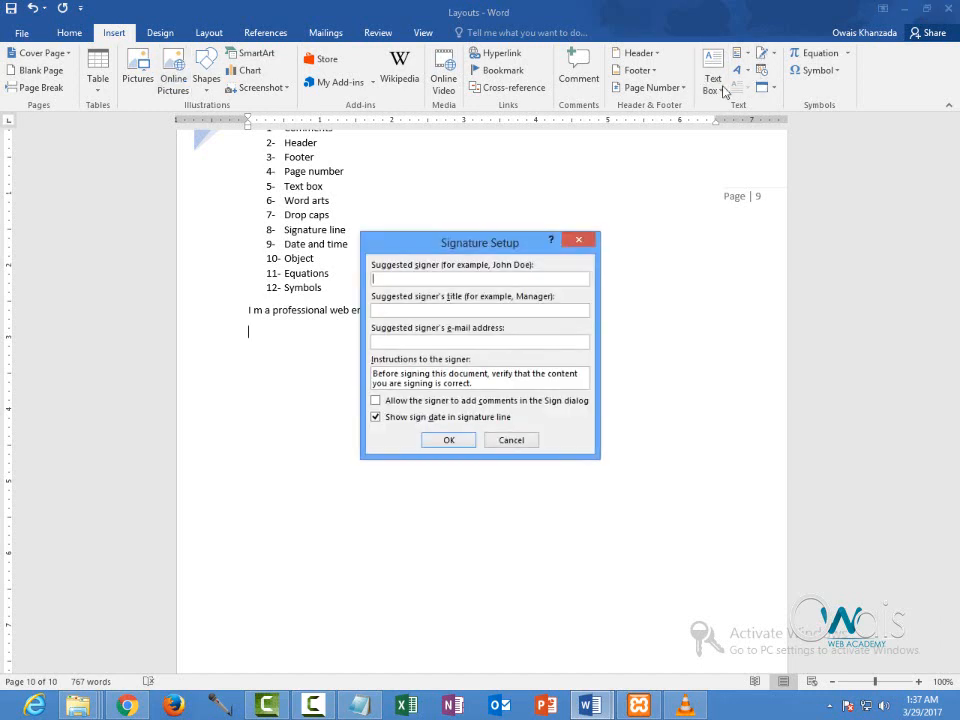
{"action": "left_click", "coordinate": [578, 240]}
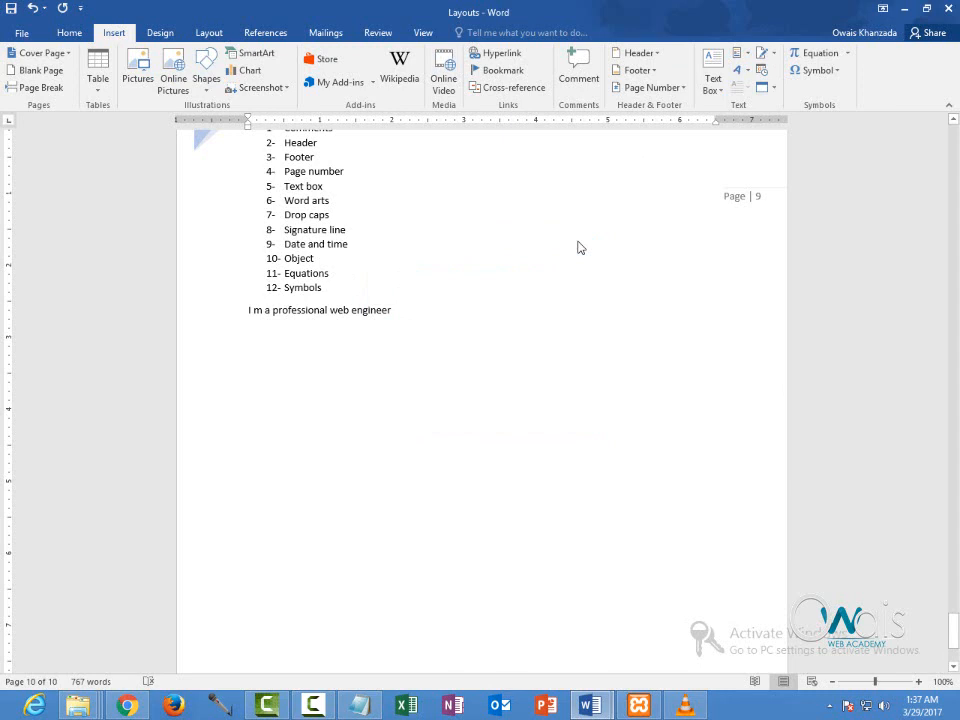
{"action": "left_click", "coordinate": [761, 55]}
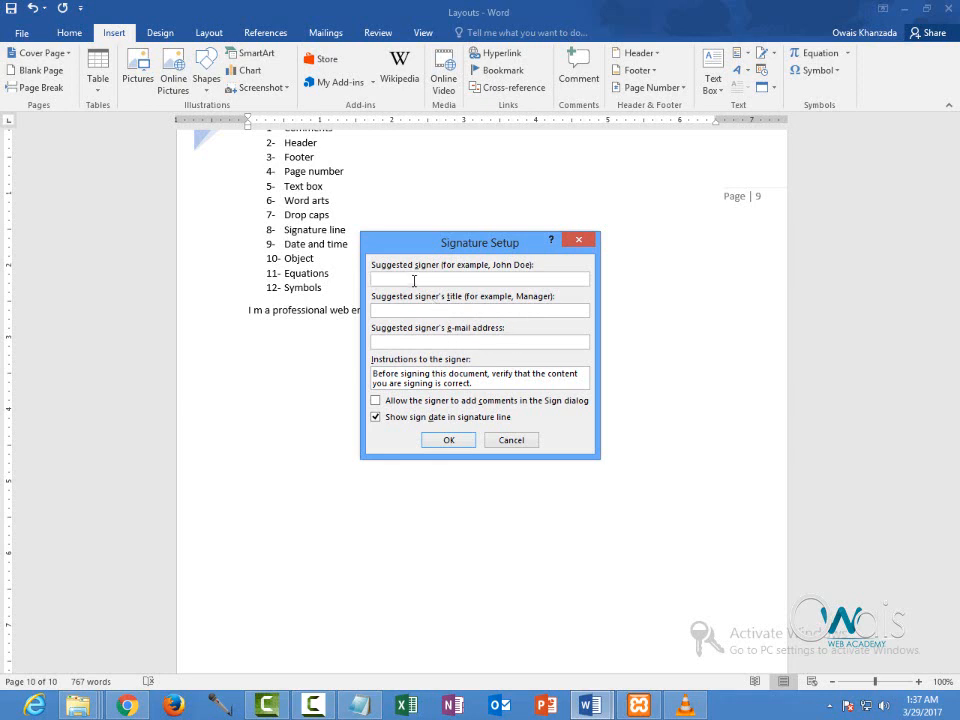
{"action": "type", "text": "Owais"}
{"action": "left_click", "coordinate": [441, 441]}
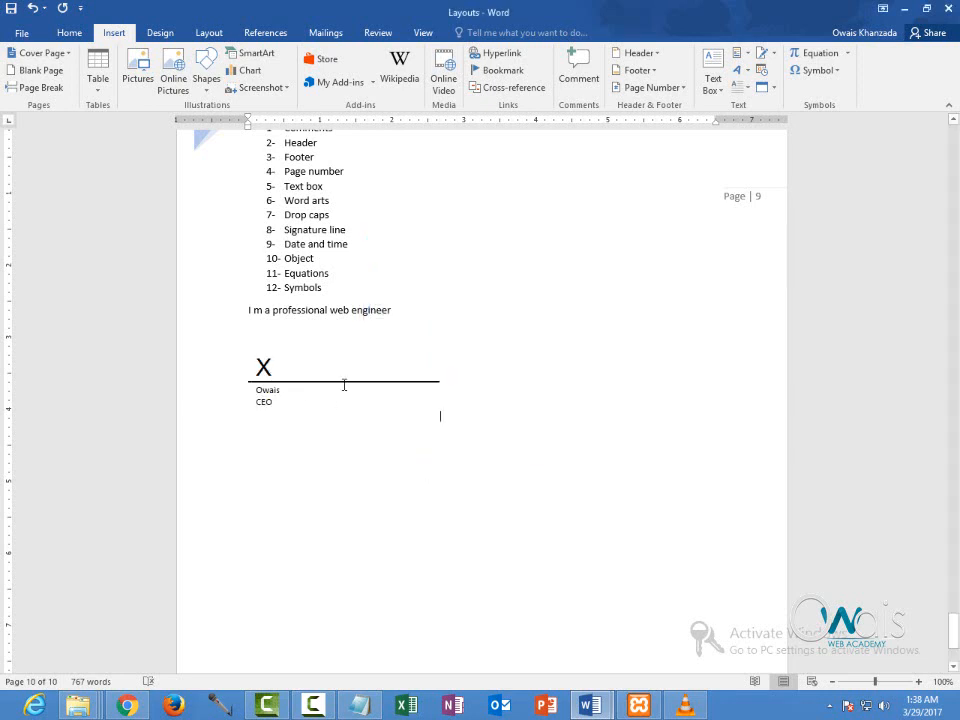
{"action": "left_click", "coordinate": [283, 383]}
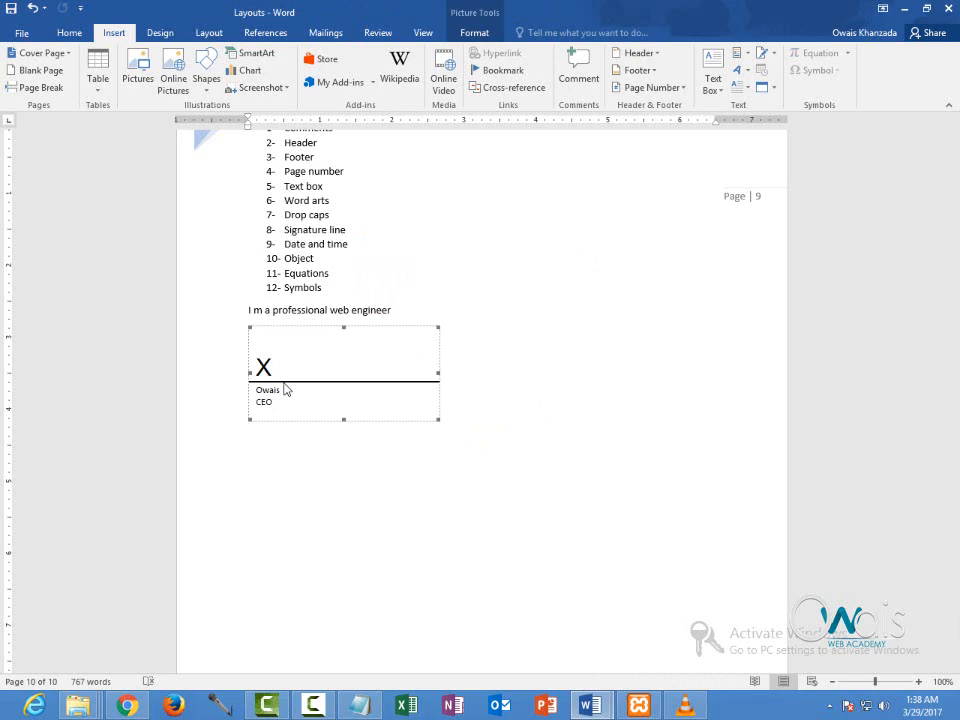
{"action": "right_click", "coordinate": [285, 388]}
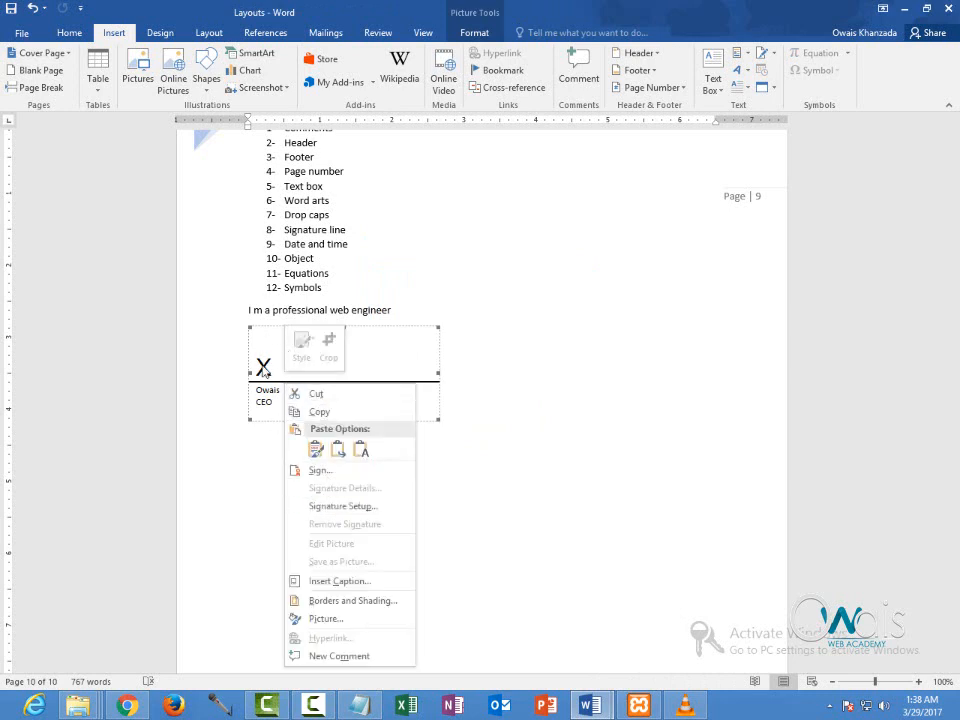
{"action": "left_click", "coordinate": [263, 370]}
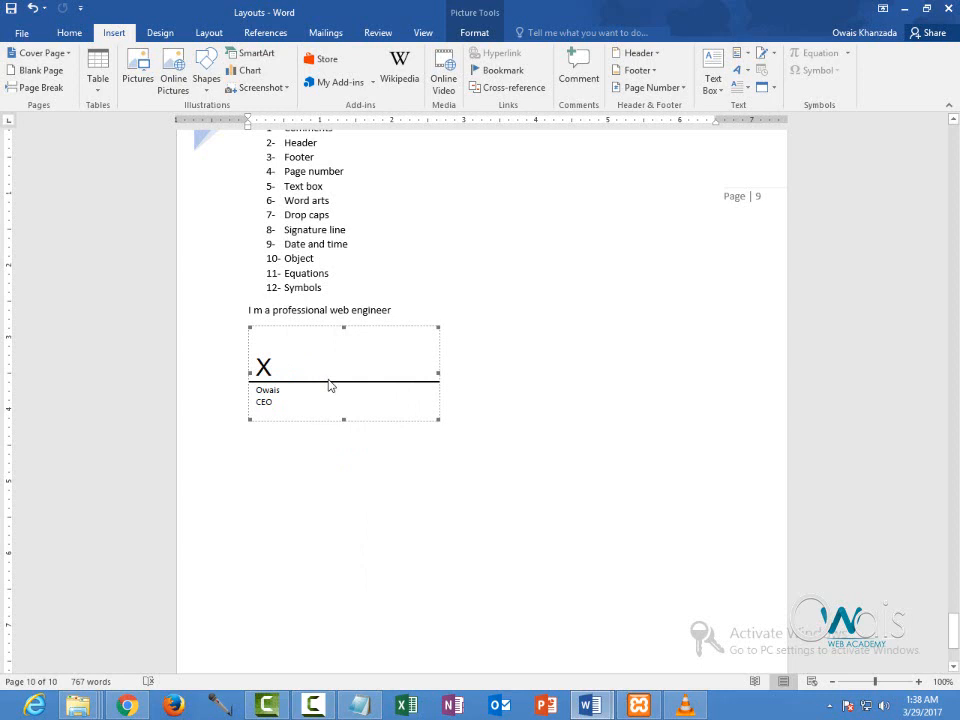
Step: Draw a text box about 0.87" by 1.9" below the signature line, containing an underscore line, the signer's name and the title CEO
{"action": "left_click", "coordinate": [262, 452]}
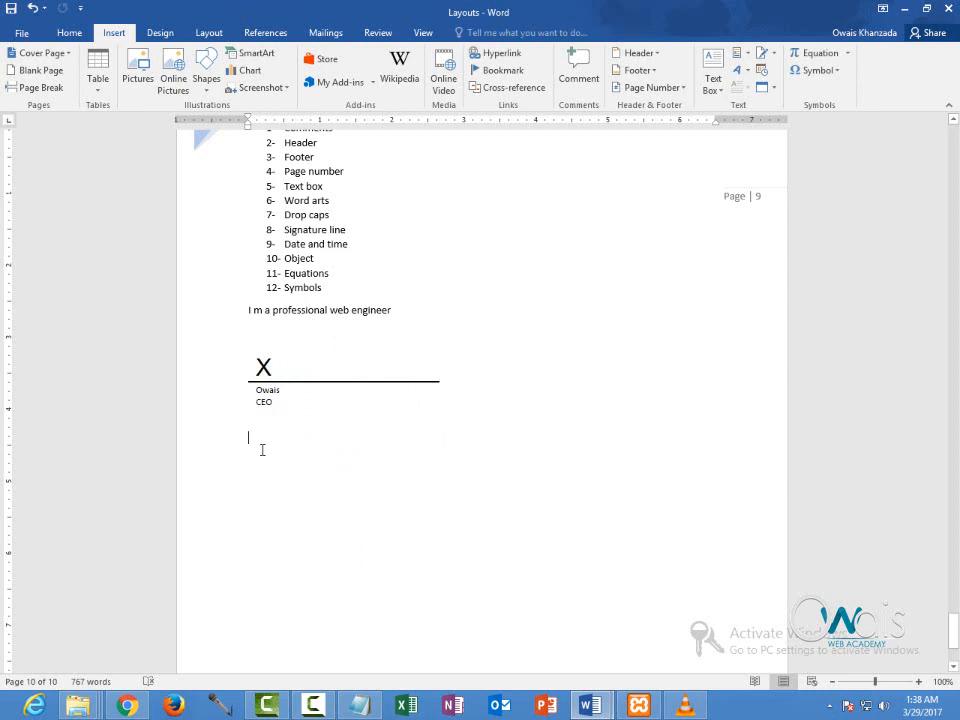
{"action": "key", "text": "Return"}
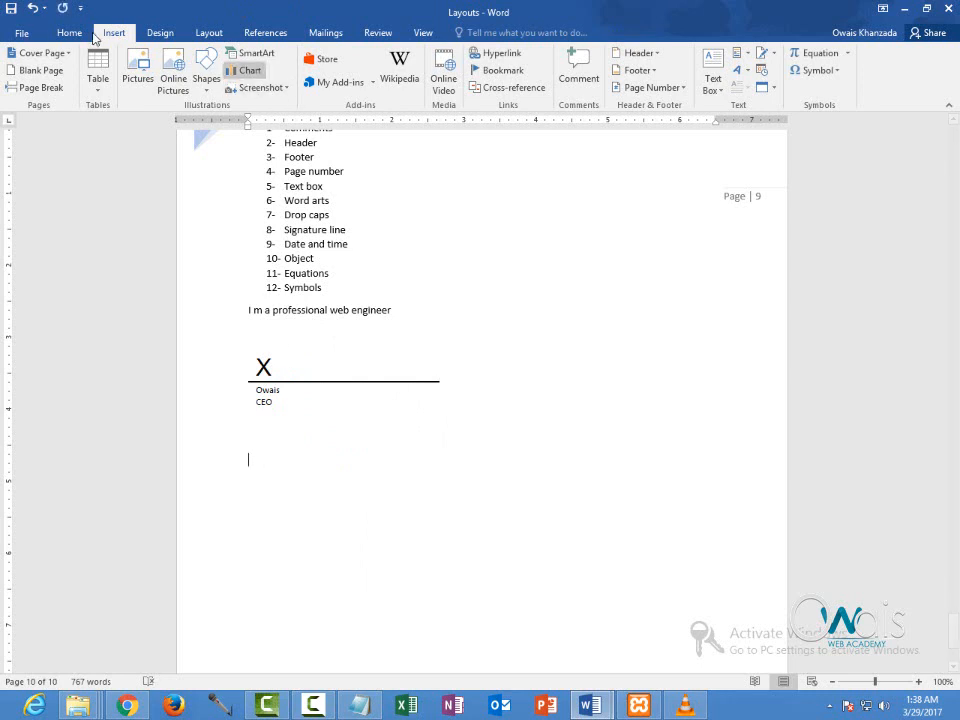
{"action": "left_click", "coordinate": [206, 80]}
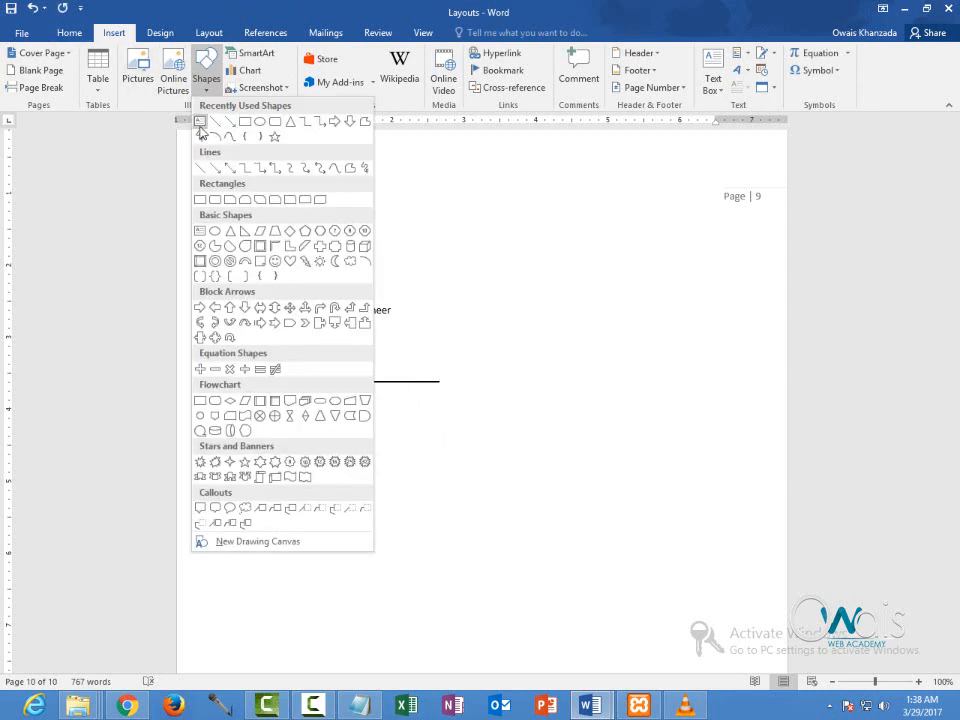
{"action": "left_click", "coordinate": [200, 122]}
{"action": "left_click_drag", "start_coordinate": [249, 427], "coordinate": [386, 489]}
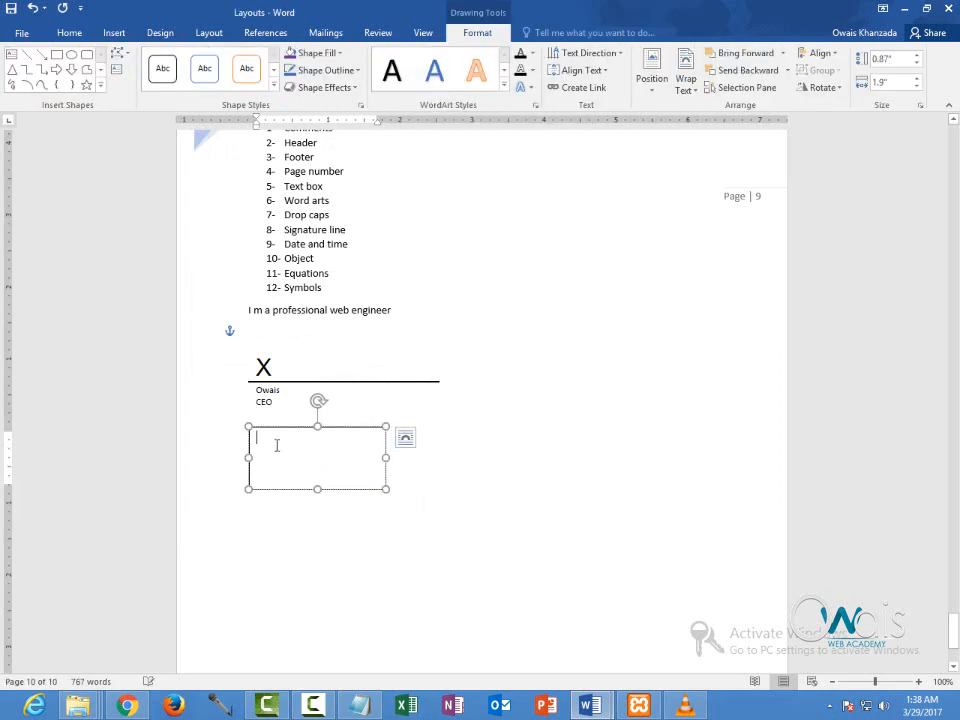
{"action": "type", "text": "________________________"}
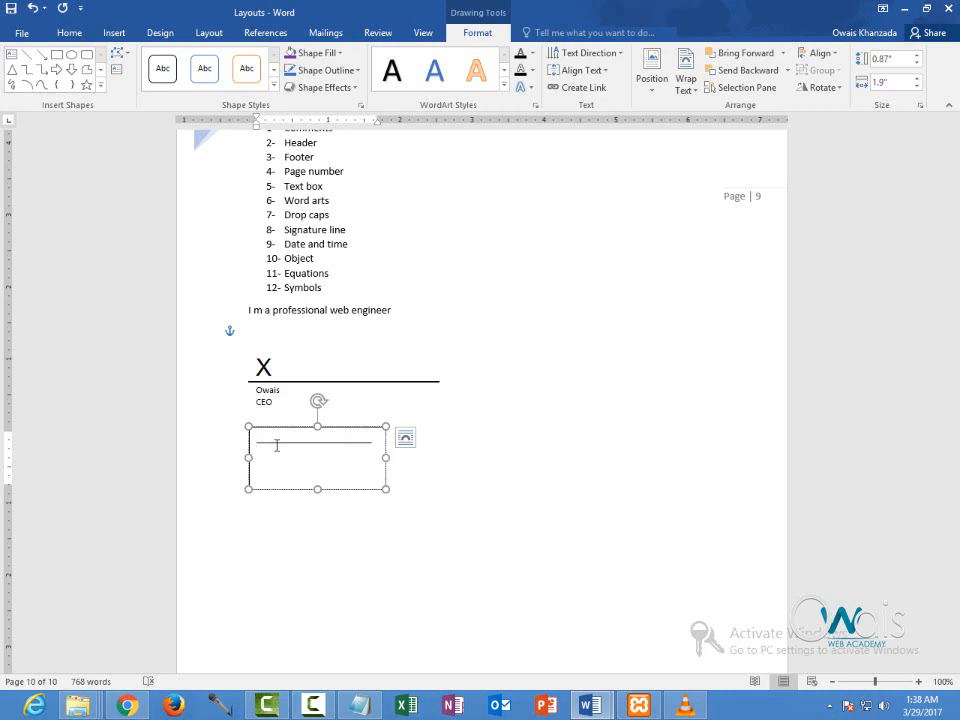
{"action": "key", "text": "Return"}
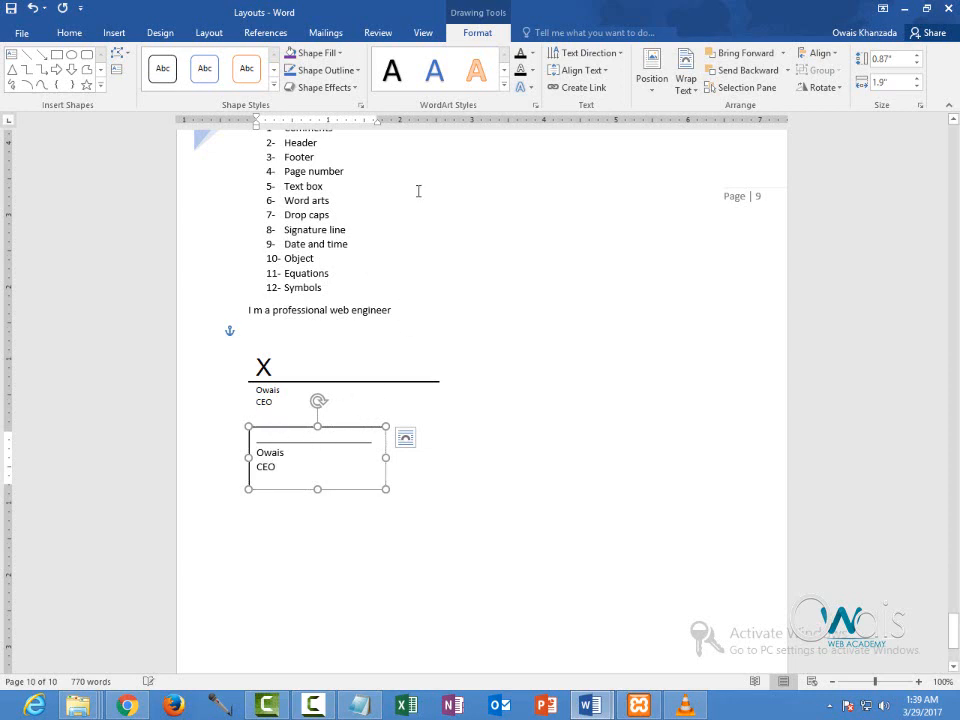
Step: Remove the outline of the manual signature text box and move it down, slightly past the left margin
{"action": "left_click", "coordinate": [325, 70]}
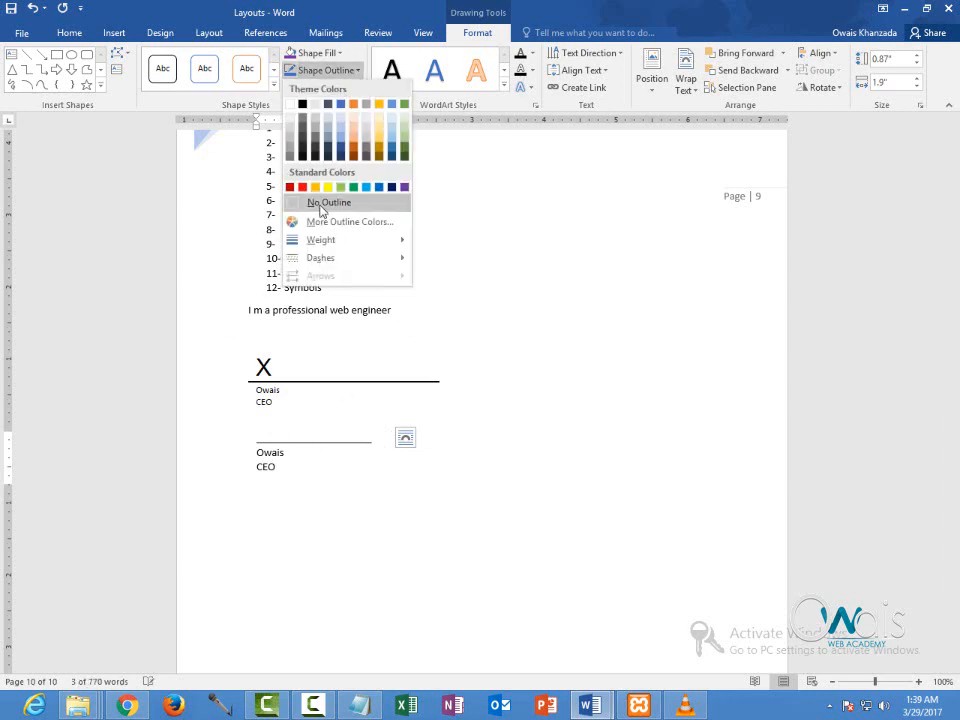
{"action": "left_click", "coordinate": [320, 203]}
{"action": "left_click_drag", "start_coordinate": [279, 465], "coordinate": [254, 582]}
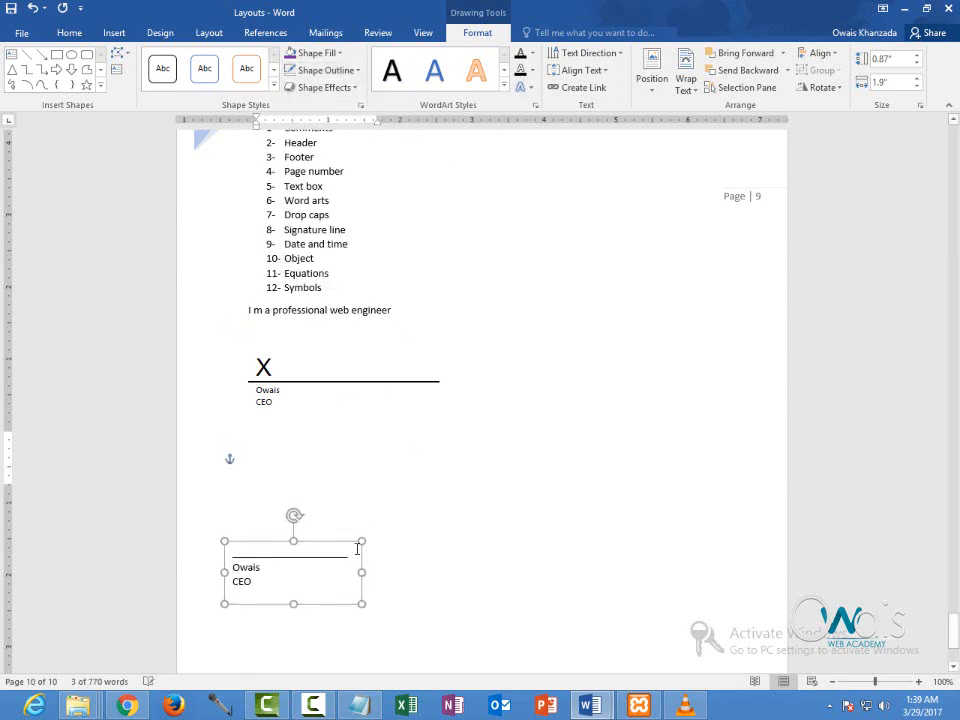
{"action": "left_click", "coordinate": [422, 557]}
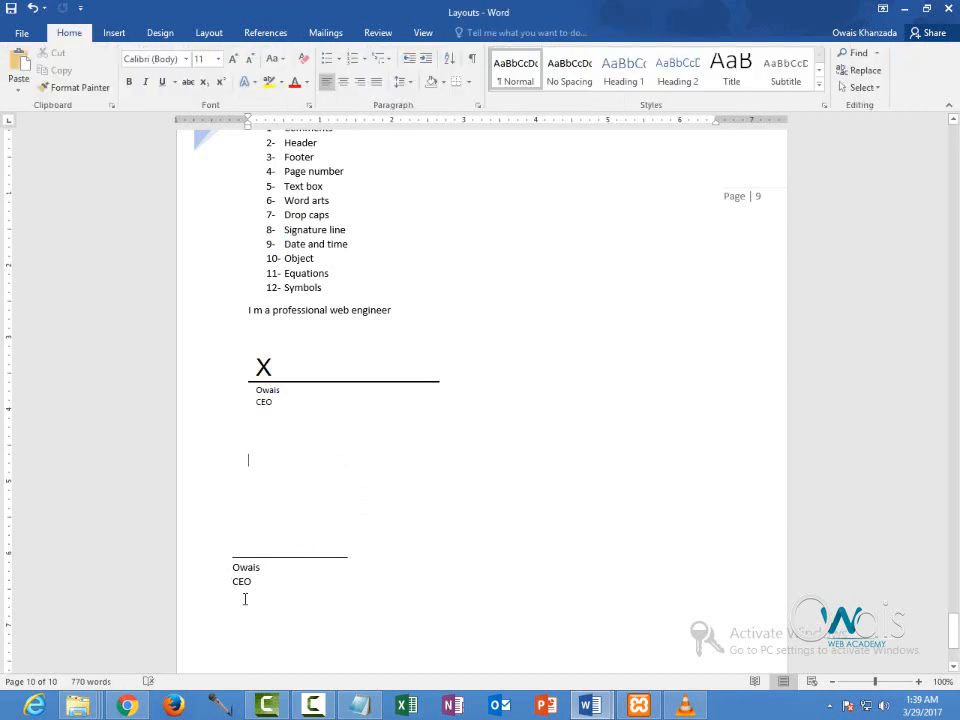
Step: Set the name and title lines in the manual signature text box to 1.0 line spacing and remove the space after the paragraphs
{"action": "left_click", "coordinate": [249, 569]}
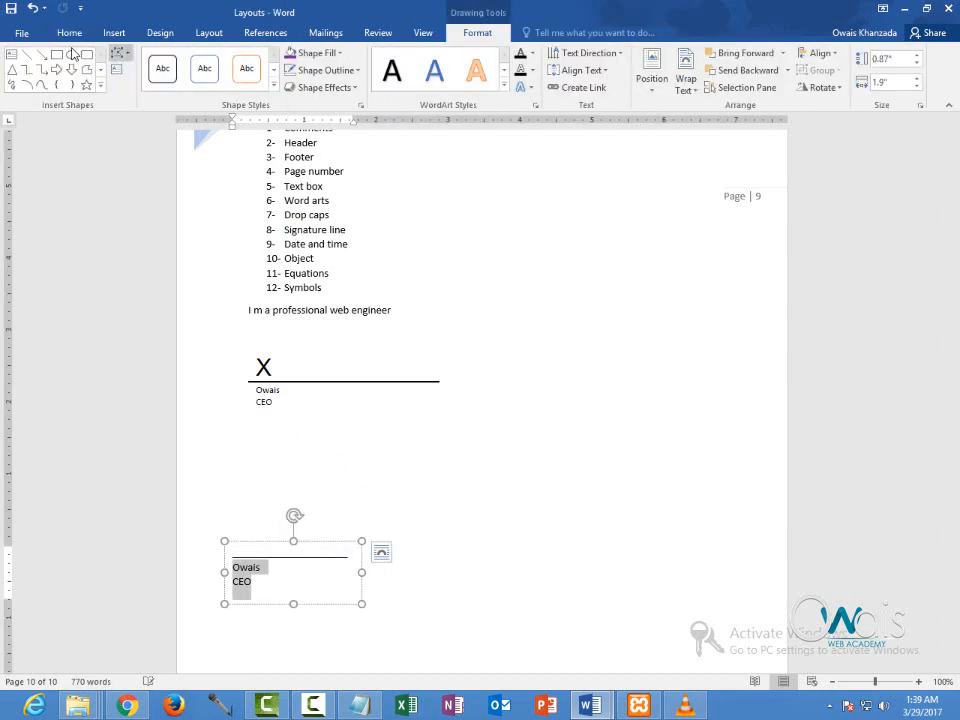
{"action": "left_click", "coordinate": [70, 33]}
{"action": "left_click", "coordinate": [401, 80]}
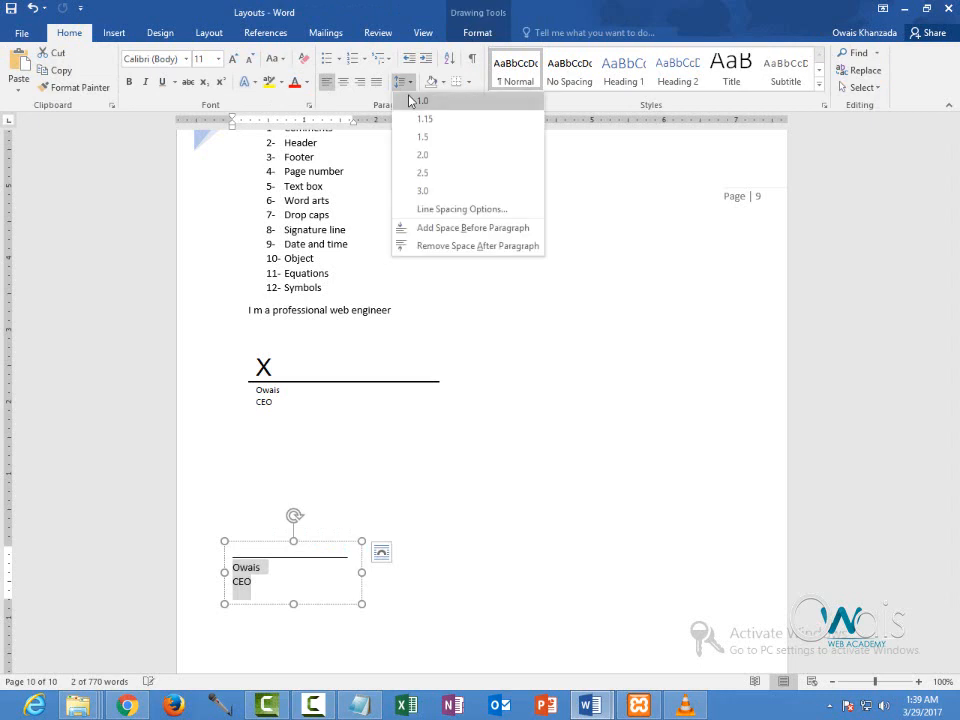
{"action": "left_click", "coordinate": [410, 98]}
{"action": "left_click", "coordinate": [413, 83]}
{"action": "left_click", "coordinate": [435, 244]}
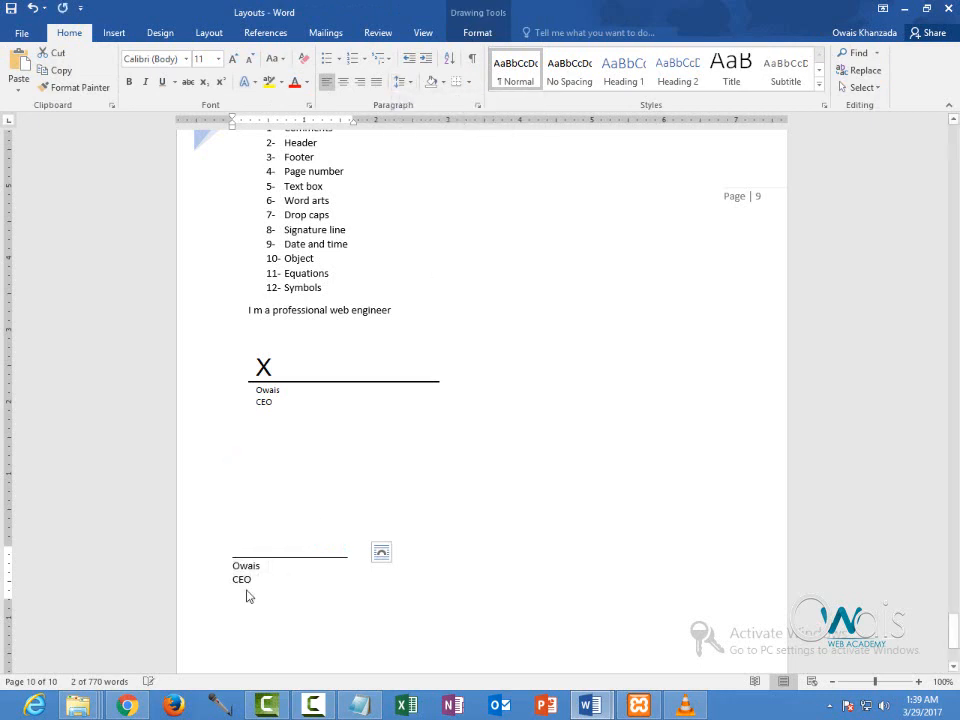
Step: Insert an automatically updating date in the 3/29/2017 format on the empty line below the signature line
{"action": "left_click", "coordinate": [272, 460]}
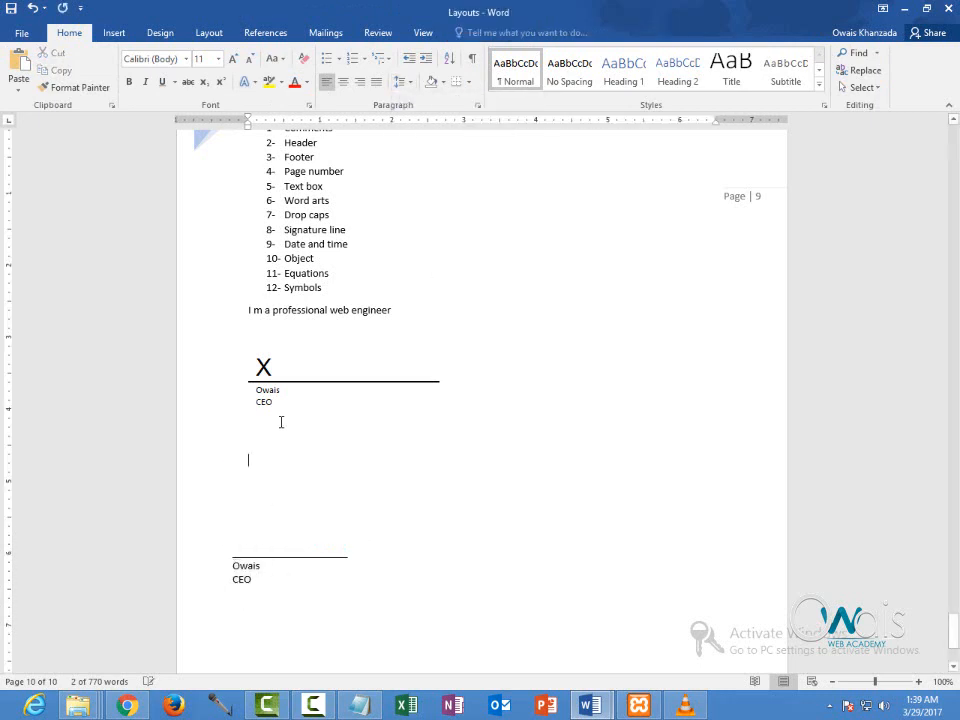
{"action": "left_click", "coordinate": [114, 32]}
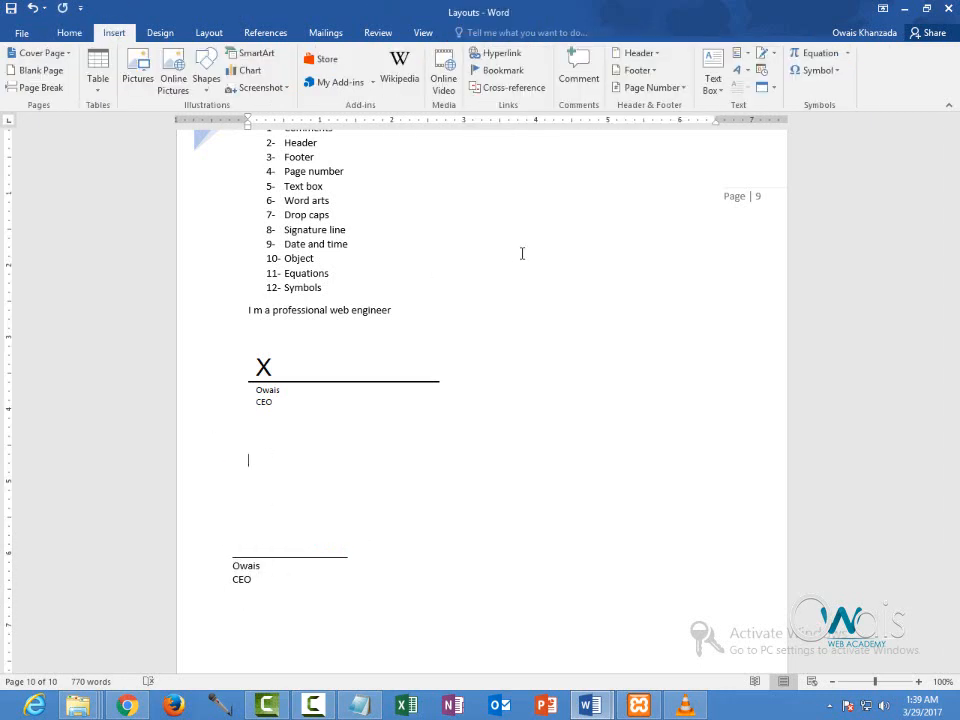
{"action": "left_click", "coordinate": [765, 76]}
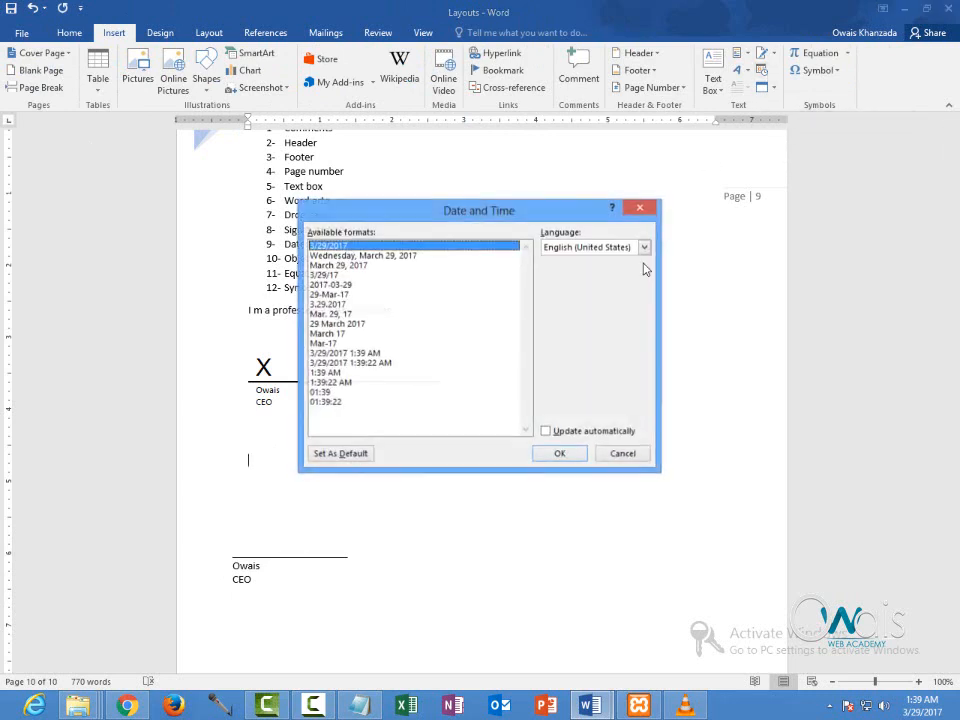
{"action": "left_click", "coordinate": [553, 432]}
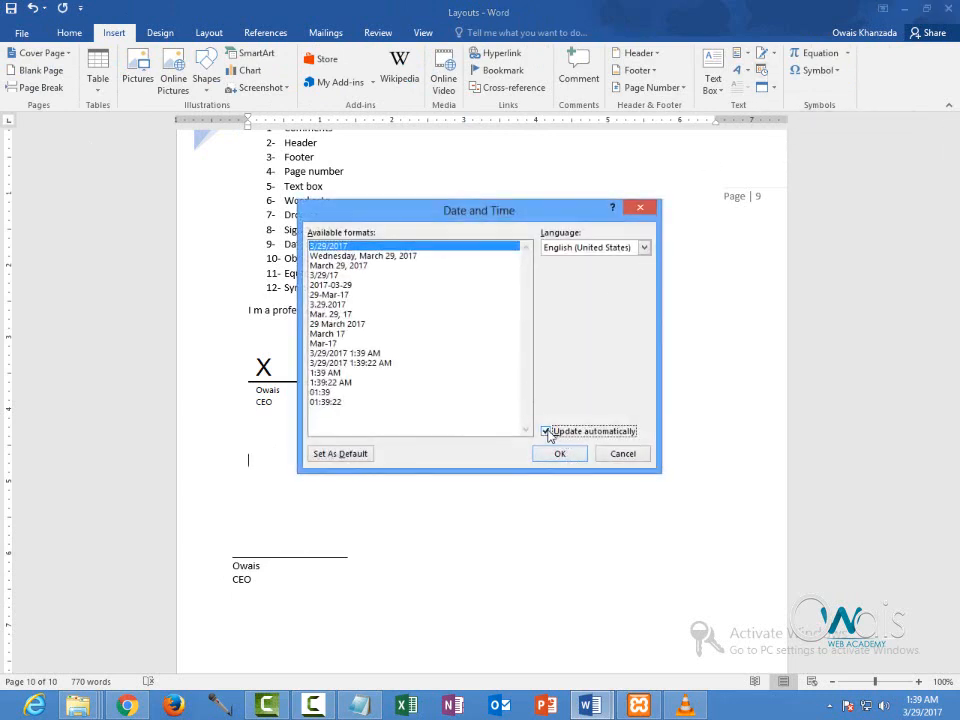
{"action": "left_click", "coordinate": [556, 454]}
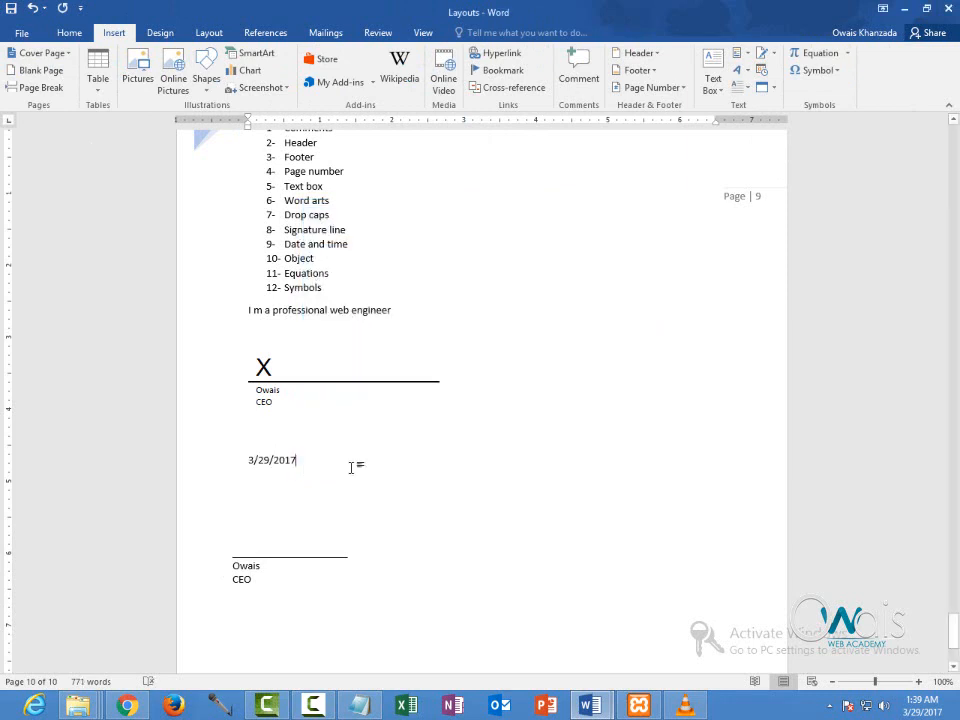
Step: Dismiss the Building Blocks alert and save the recovered document as Layouts
{"action": "left_click", "coordinate": [300, 460]}
{"action": "double_click", "coordinate": [300, 462]}
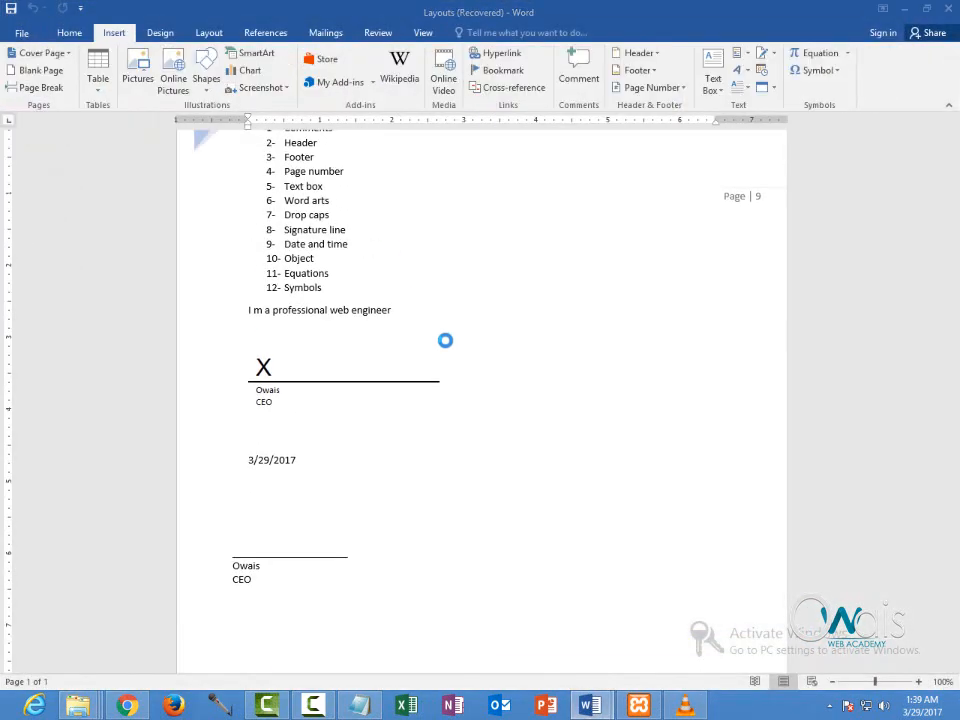
{"action": "left_click", "coordinate": [492, 397]}
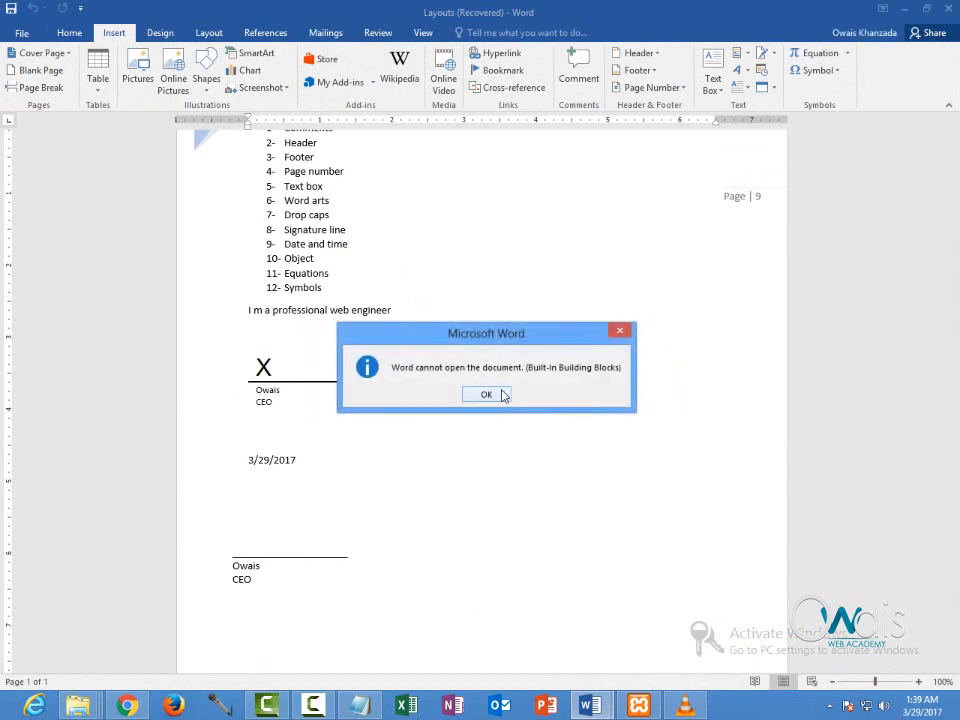
{"action": "left_click", "coordinate": [486, 395]}
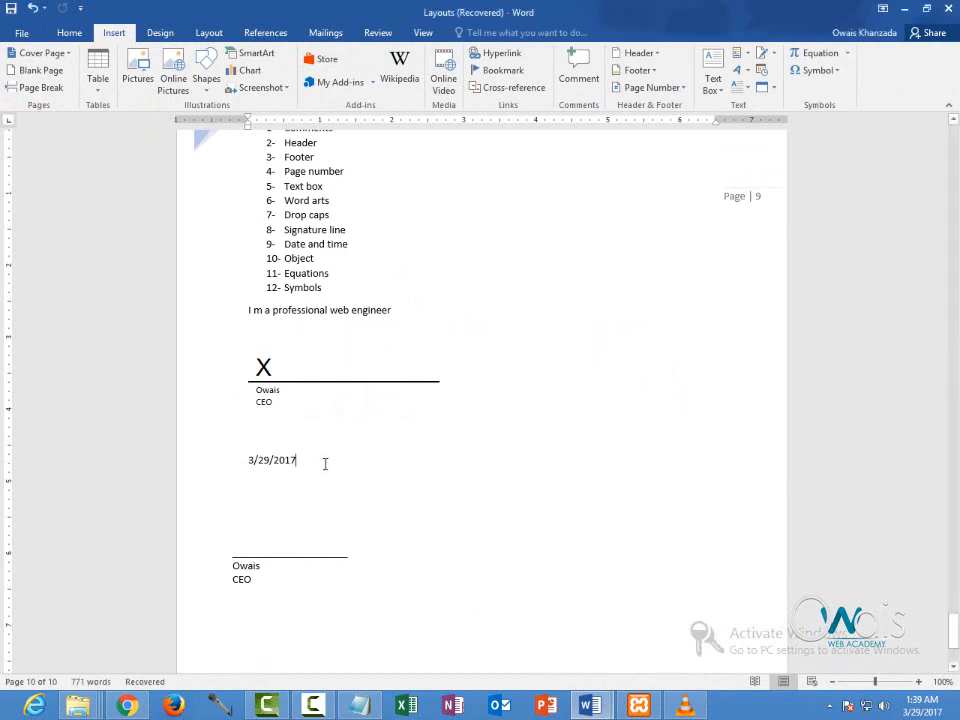
{"action": "key", "text": "ctrl+s"}
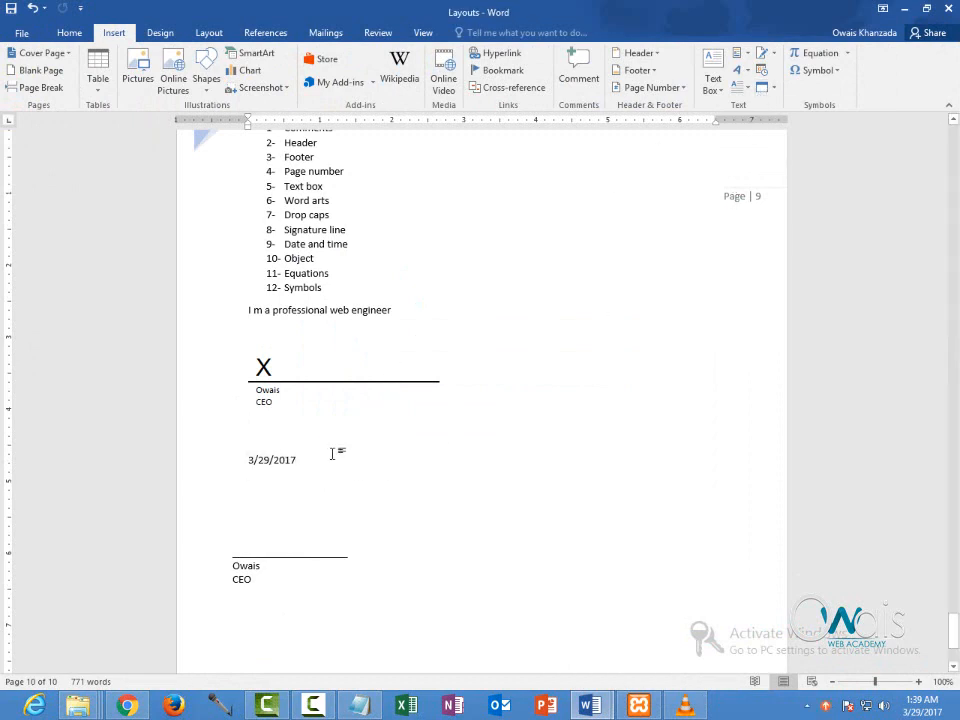
Step: Add an empty line below the date and insert a new Bitmap Image object there
{"action": "key", "text": "Return"}
{"action": "key", "text": "shift+Down"}
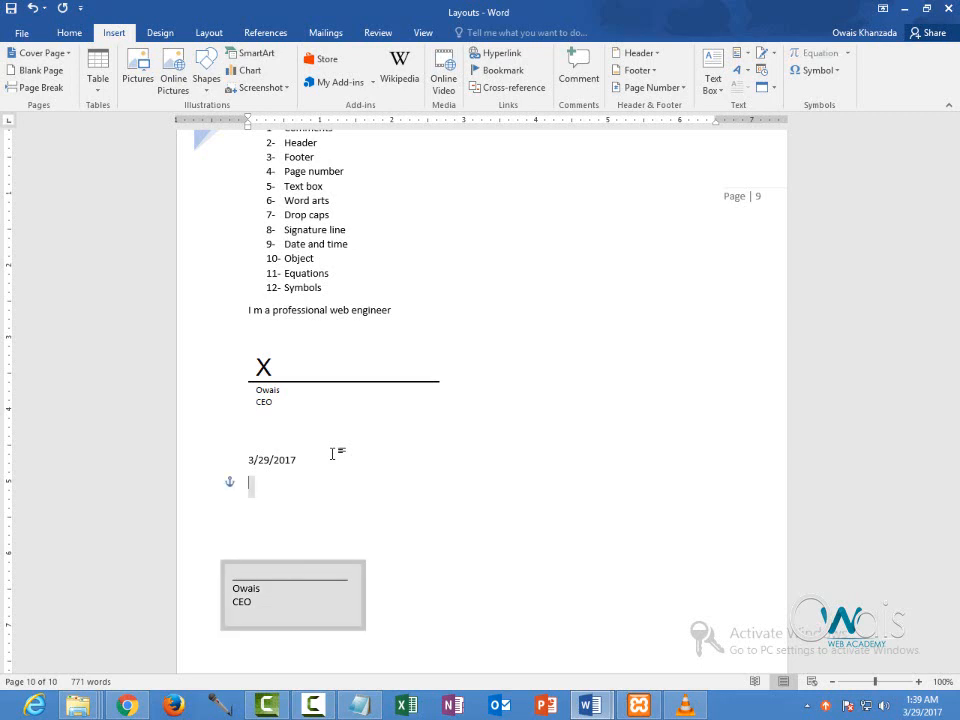
{"action": "key", "text": "Left"}
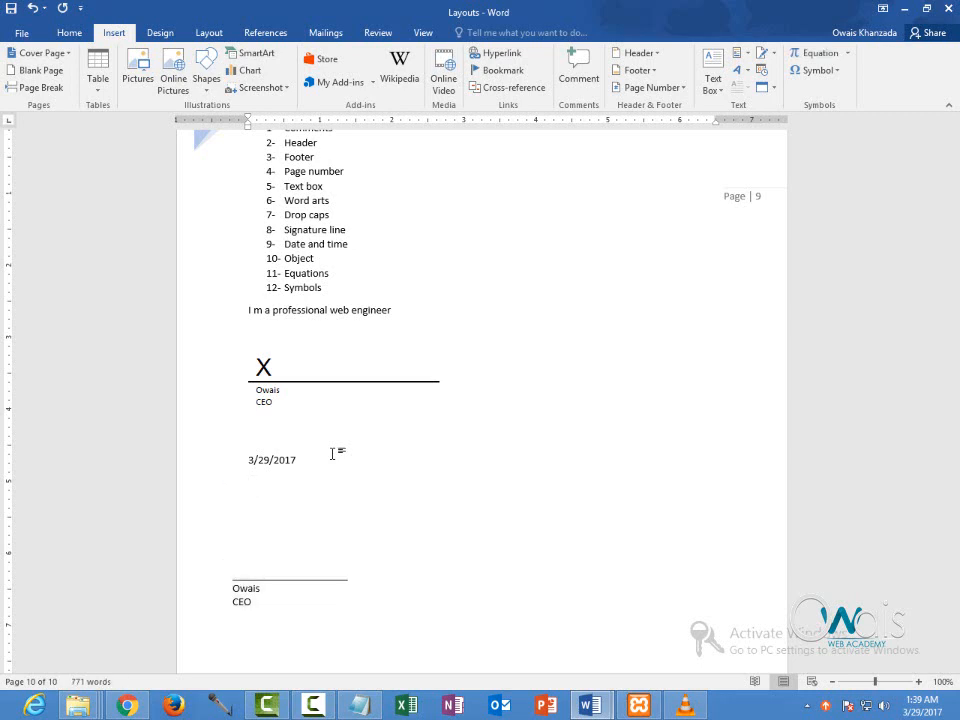
{"action": "key", "text": "shift+Down"}
{"action": "key", "text": "Left"}
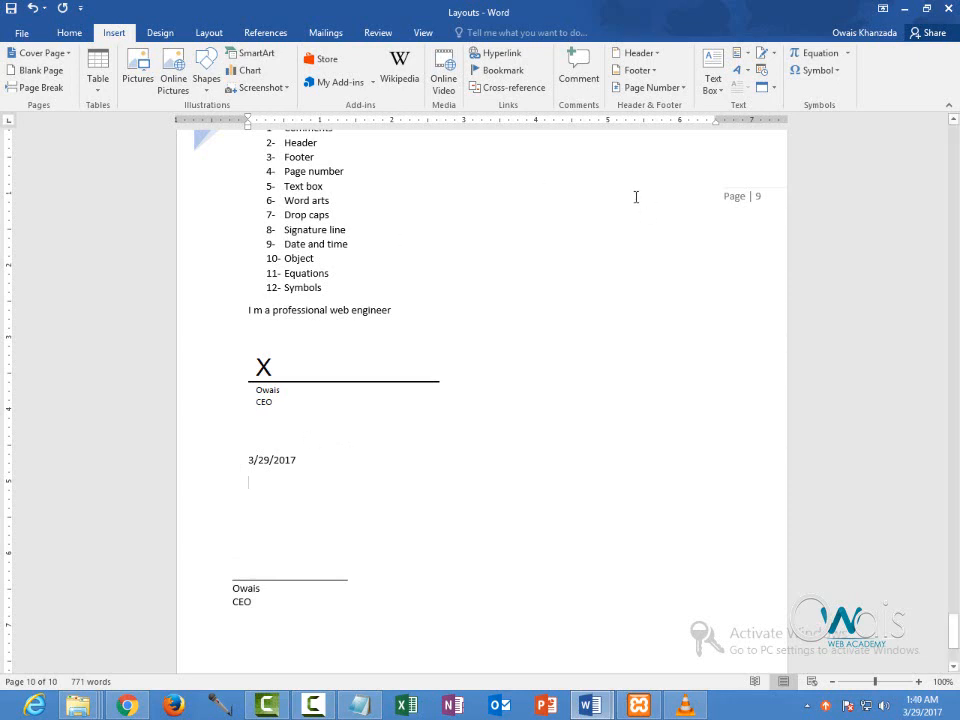
{"action": "left_click", "coordinate": [766, 92]}
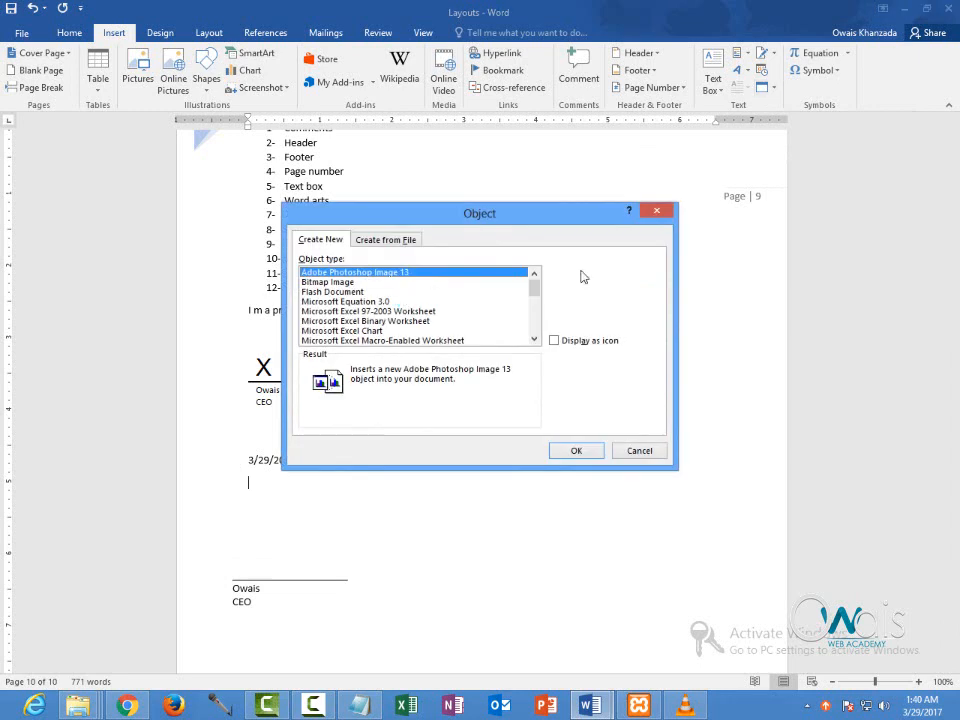
{"action": "mouse_move", "coordinate": [533, 297]}
{"action": "left_mouse_down"}
{"action": "mouse_move", "coordinate": [536, 321]}
{"action": "mouse_move", "coordinate": [536, 272]}
{"action": "left_mouse_up"}
{"action": "left_click", "coordinate": [337, 284]}
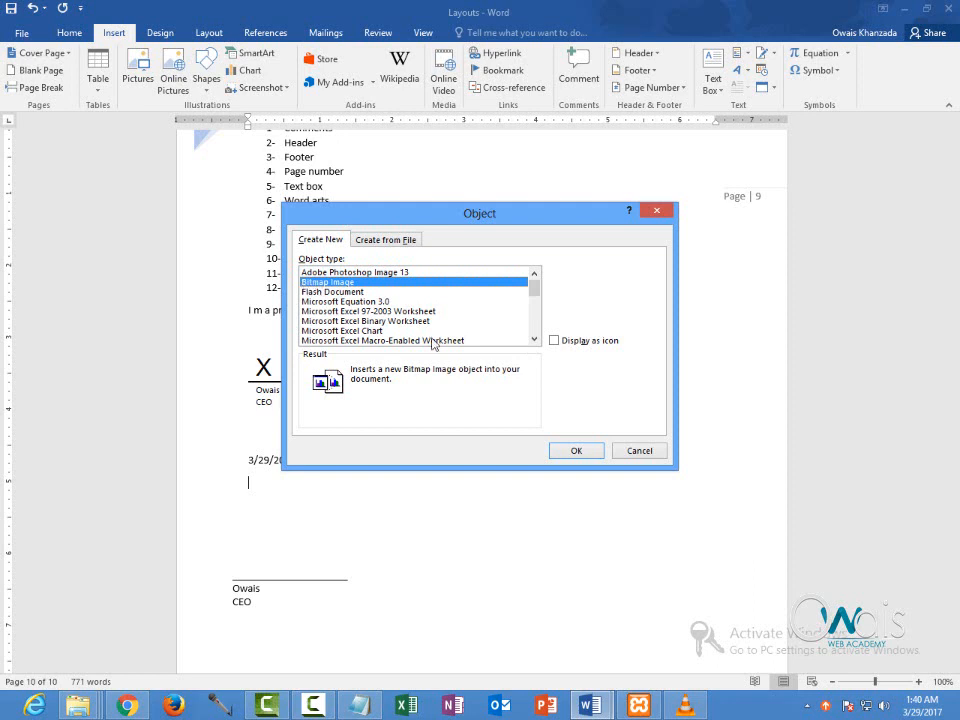
{"action": "left_click", "coordinate": [568, 451]}
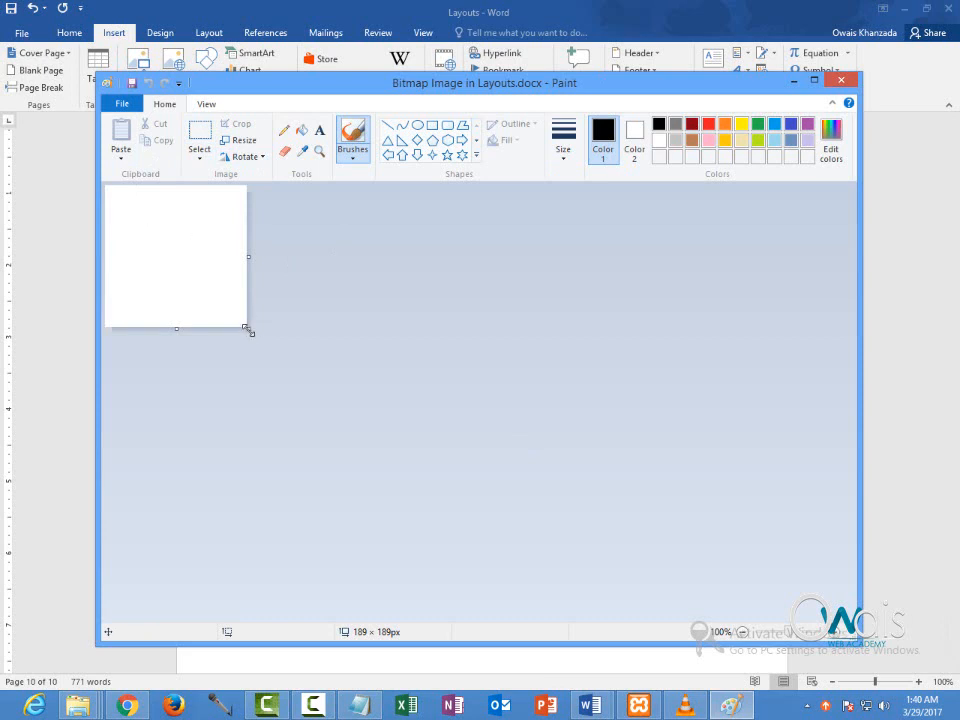
Step: Enlarge the bitmap canvas to 328 × 317 px, hand-letter "I.T WORLD" with the black brush and return to the document
{"action": "left_click_drag", "start_coordinate": [248, 330], "coordinate": [350, 423]}
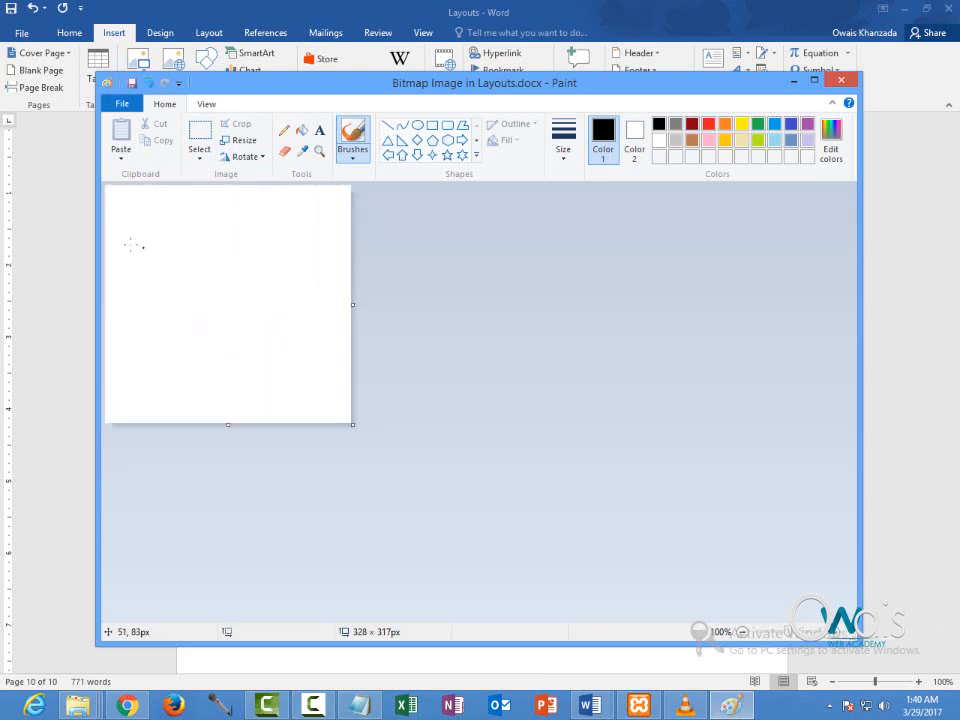
{"action": "mouse_move", "coordinate": [127, 240]}
{"action": "left_mouse_down"}
{"action": "mouse_move", "coordinate": [136, 312]}
{"action": "mouse_move", "coordinate": [152, 305]}
{"action": "mouse_move", "coordinate": [137, 231]}
{"action": "mouse_move", "coordinate": [193, 285]}
{"action": "left_mouse_up"}
{"action": "left_click", "coordinate": [170, 255]}
{"action": "left_click_drag", "start_coordinate": [158, 238], "coordinate": [204, 225]}
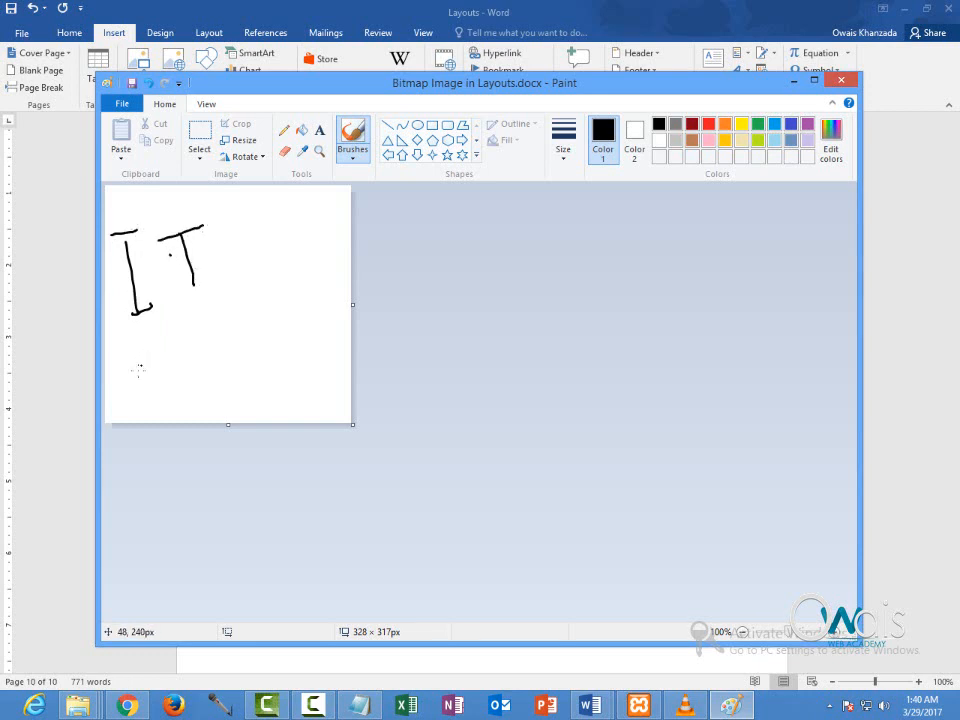
{"action": "mouse_move", "coordinate": [139, 370]}
{"action": "left_mouse_down"}
{"action": "mouse_move", "coordinate": [141, 392]}
{"action": "mouse_move", "coordinate": [183, 320]}
{"action": "mouse_move", "coordinate": [209, 345]}
{"action": "mouse_move", "coordinate": [228, 309]}
{"action": "mouse_move", "coordinate": [248, 319]}
{"action": "mouse_move", "coordinate": [236, 350]}
{"action": "left_mouse_up"}
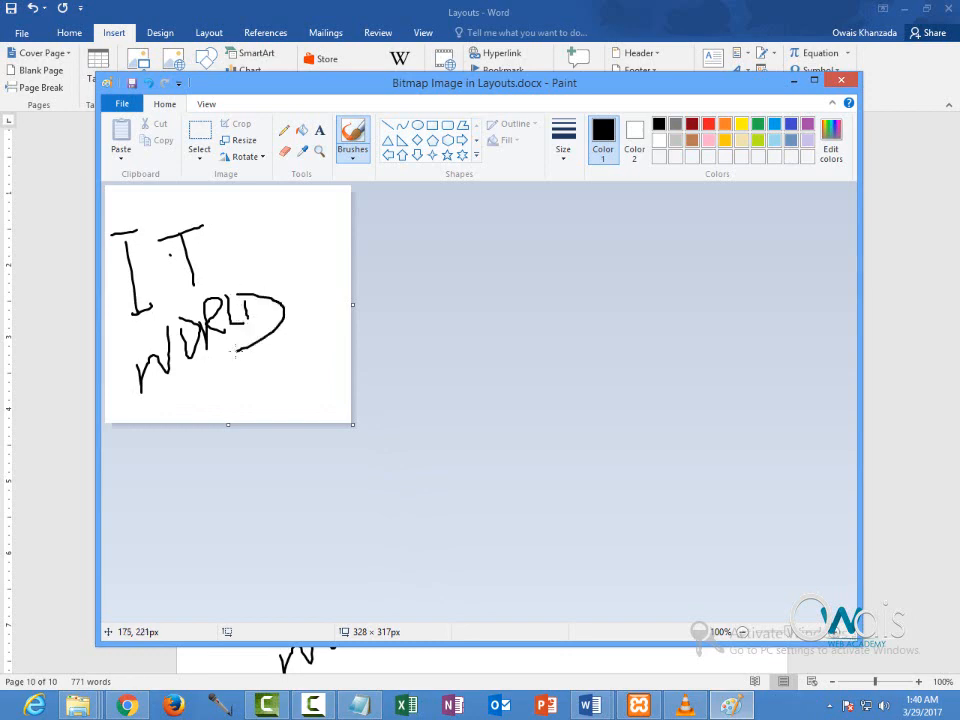
{"action": "left_click", "coordinate": [848, 82]}
Step: Set a floating text wrap on the I.T WORLD bitmap to move it right beside the signature block, and delete the bitmap
{"action": "scroll", "coordinate": [356, 394], "scroll_direction": "down", "scroll_amount": 3}
{"action": "left_click", "coordinate": [385, 474]}
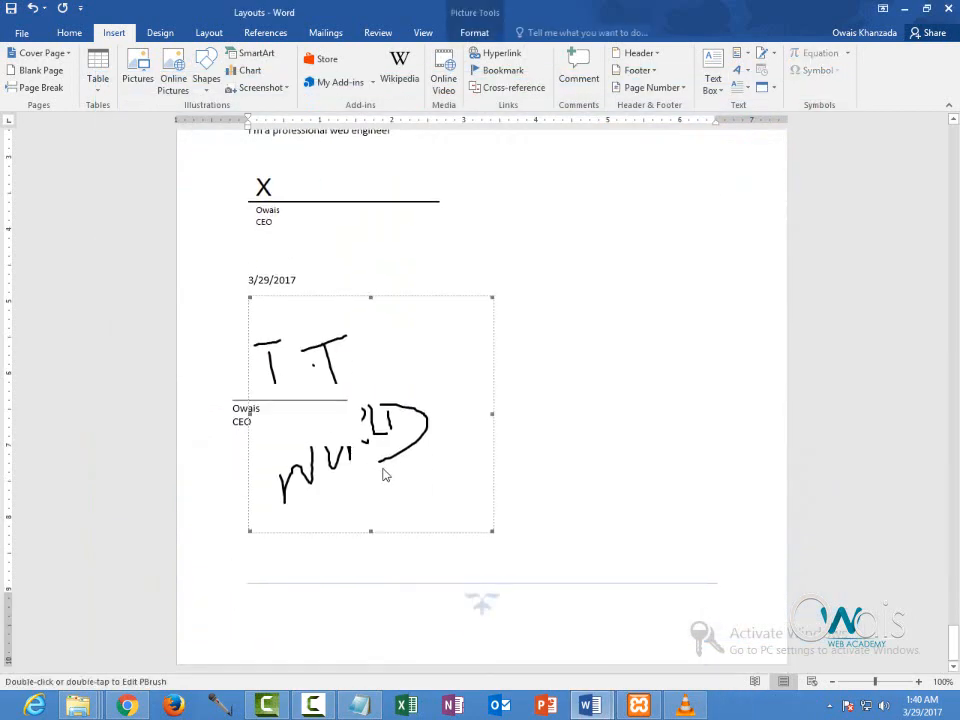
{"action": "left_click", "coordinate": [444, 569]}
{"action": "right_click", "coordinate": [395, 407]}
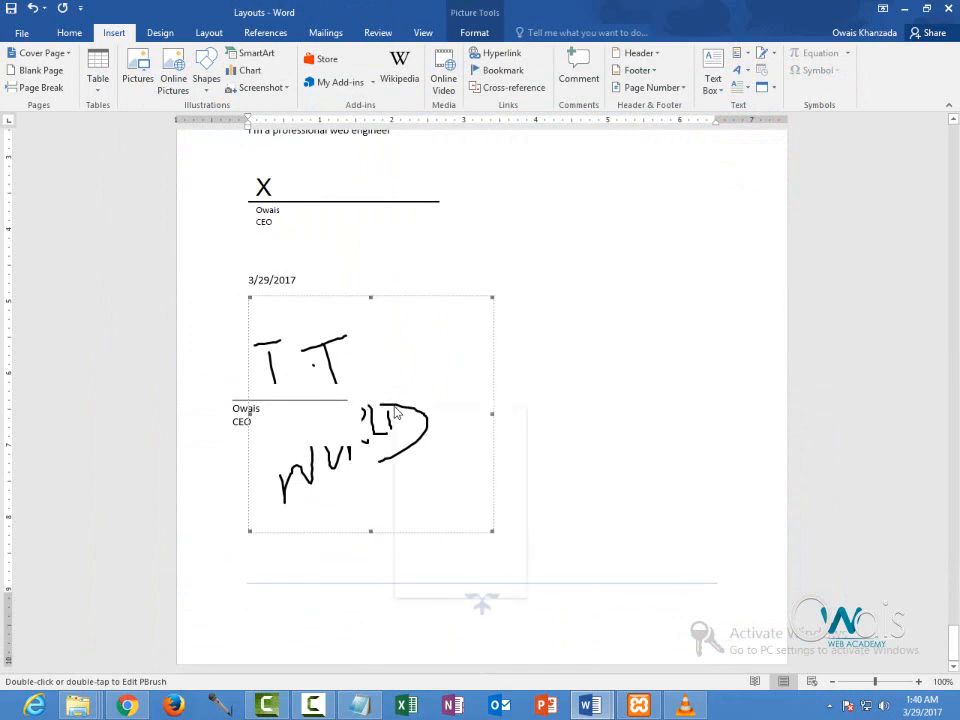
{"action": "left_click", "coordinate": [362, 320]}
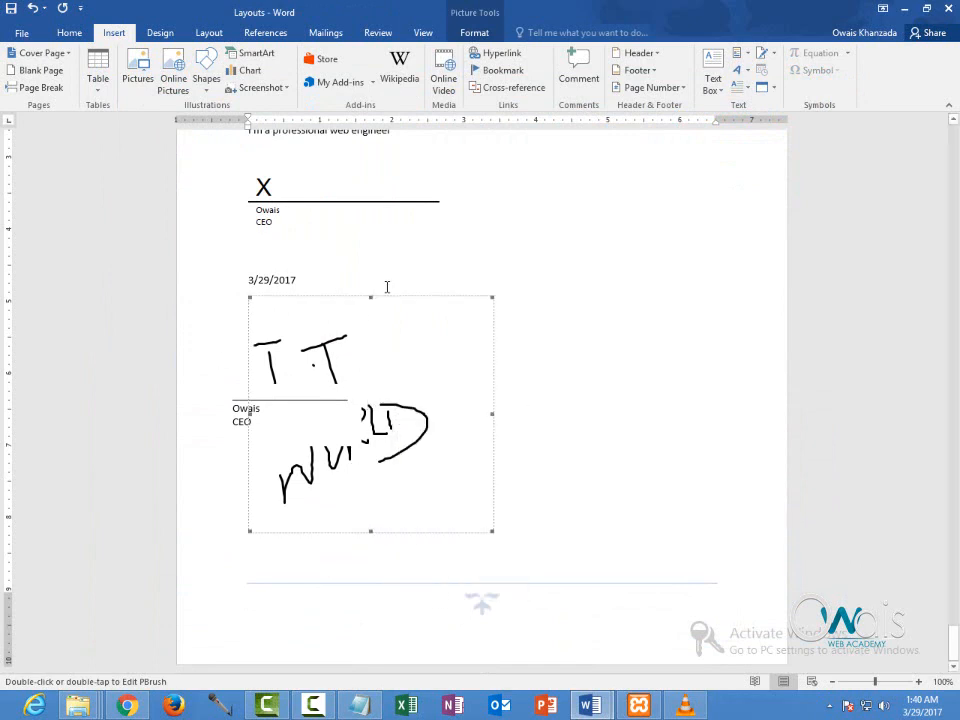
{"action": "left_click", "coordinate": [480, 35]}
{"action": "left_click", "coordinate": [423, 80]}
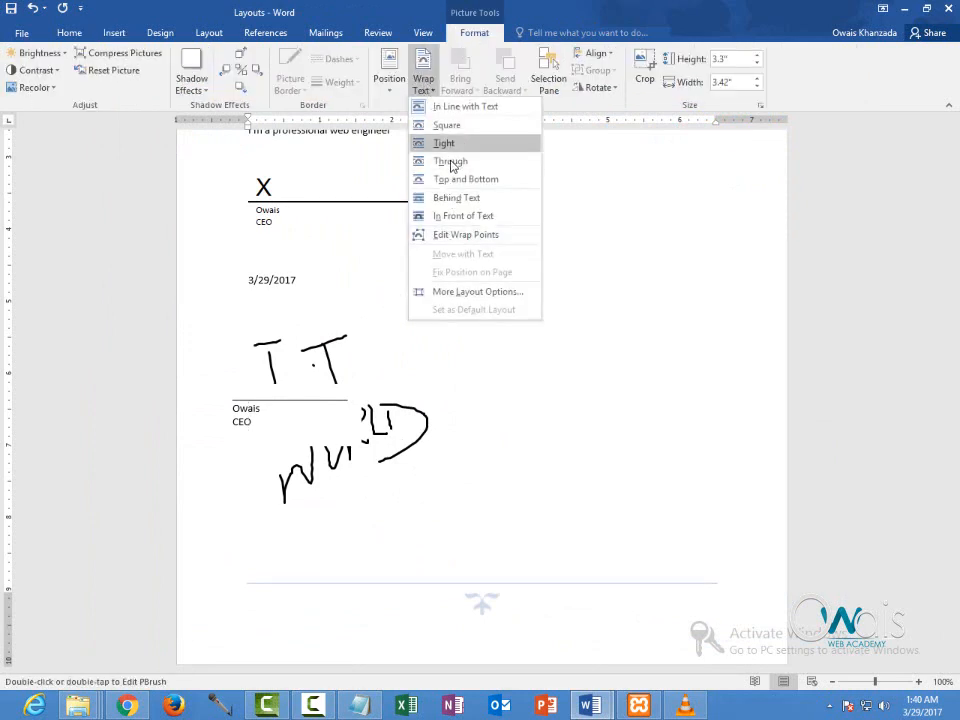
{"action": "mouse_move", "coordinate": [381, 412]}
{"action": "left_mouse_down"}
{"action": "mouse_move", "coordinate": [629, 390]}
{"action": "mouse_move", "coordinate": [529, 381]}
{"action": "left_mouse_up"}
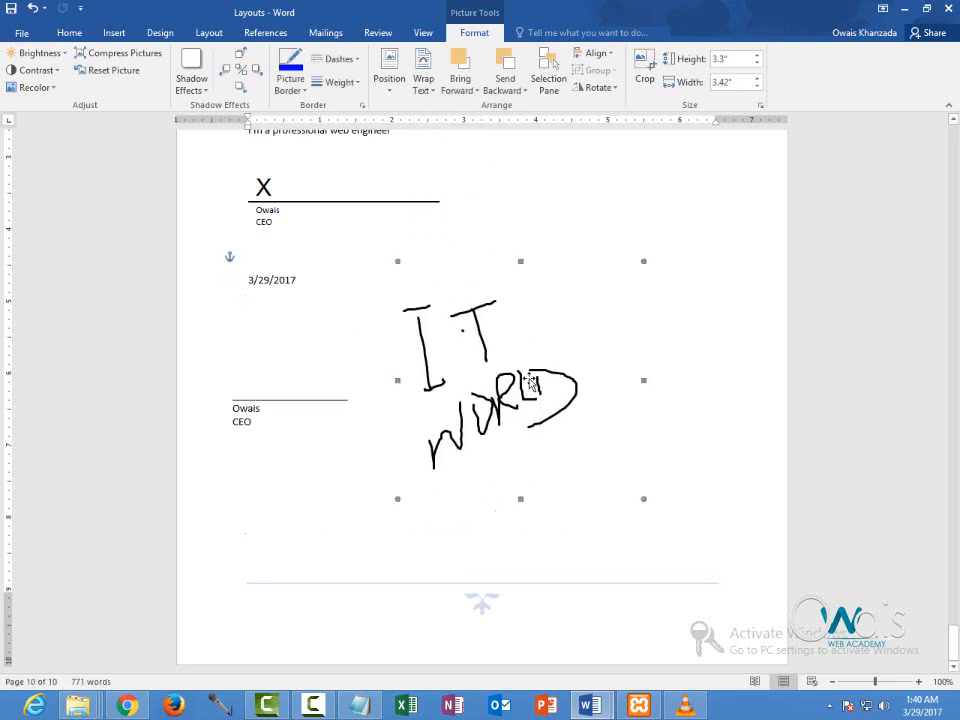
{"action": "key", "text": "Delete"}
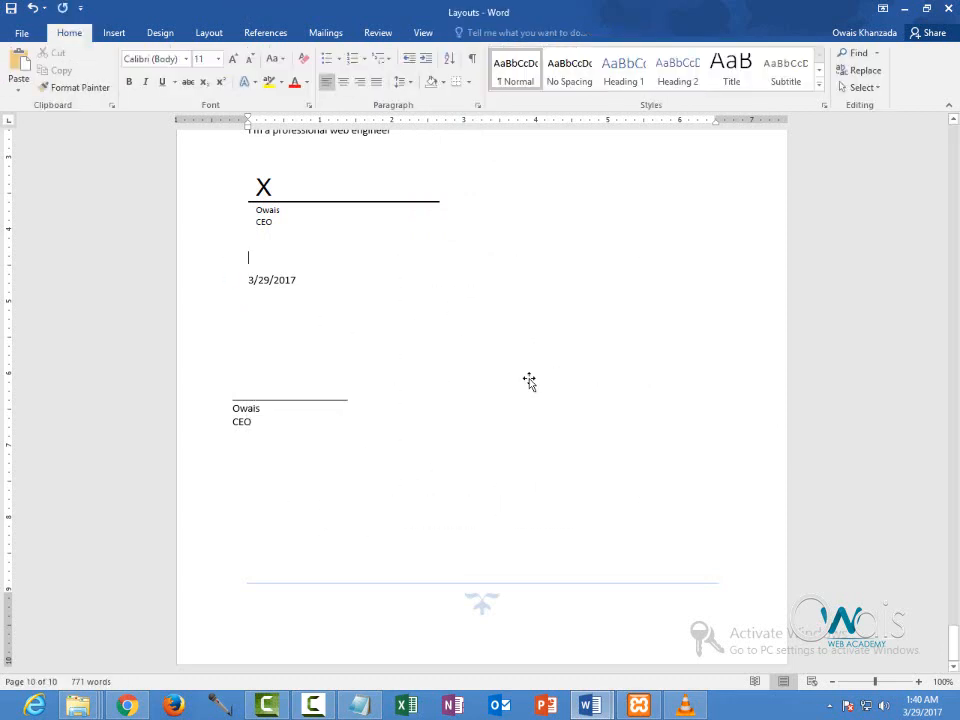
Step: Look through the built-in equations available for insertion, such as Area of Circle and Binomial Theorem, without inserting one
{"action": "left_click", "coordinate": [113, 32]}
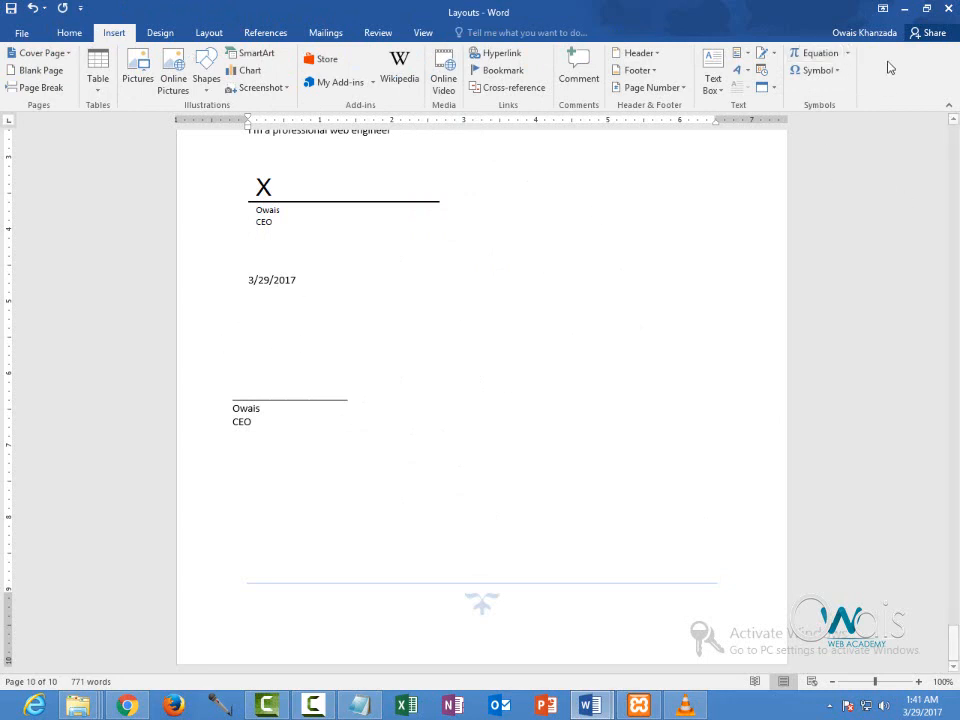
{"action": "left_click", "coordinate": [846, 51]}
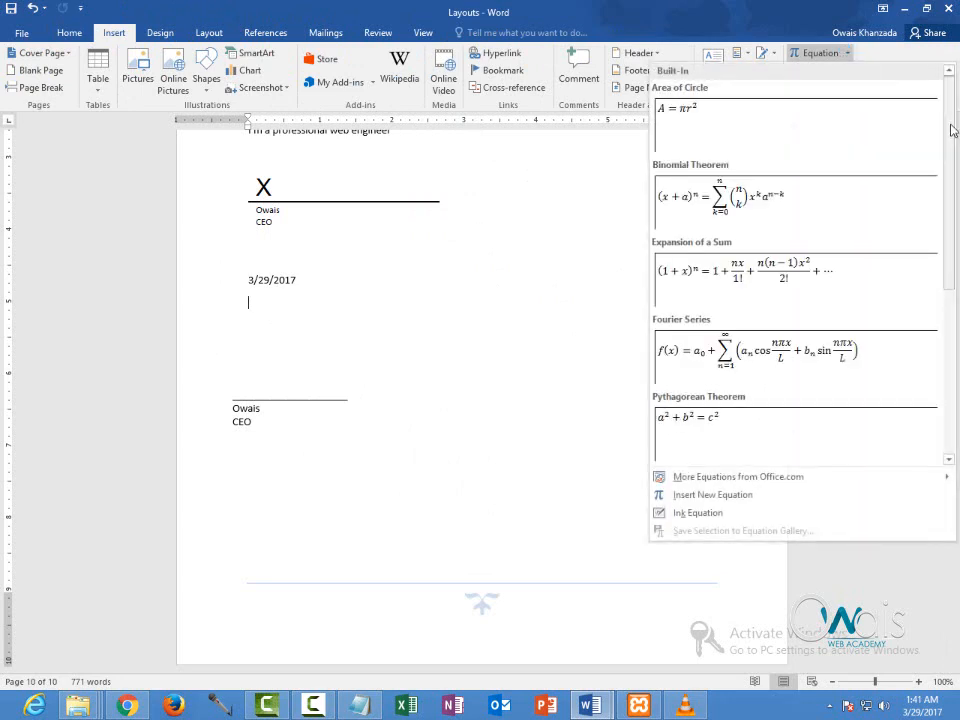
{"action": "scroll", "coordinate": [953, 205], "scroll_direction": "down", "scroll_amount": 1}
{"action": "scroll", "coordinate": [953, 205], "scroll_direction": "down", "scroll_amount": 3}
{"action": "scroll", "coordinate": [953, 205], "scroll_direction": "up", "scroll_amount": 4}
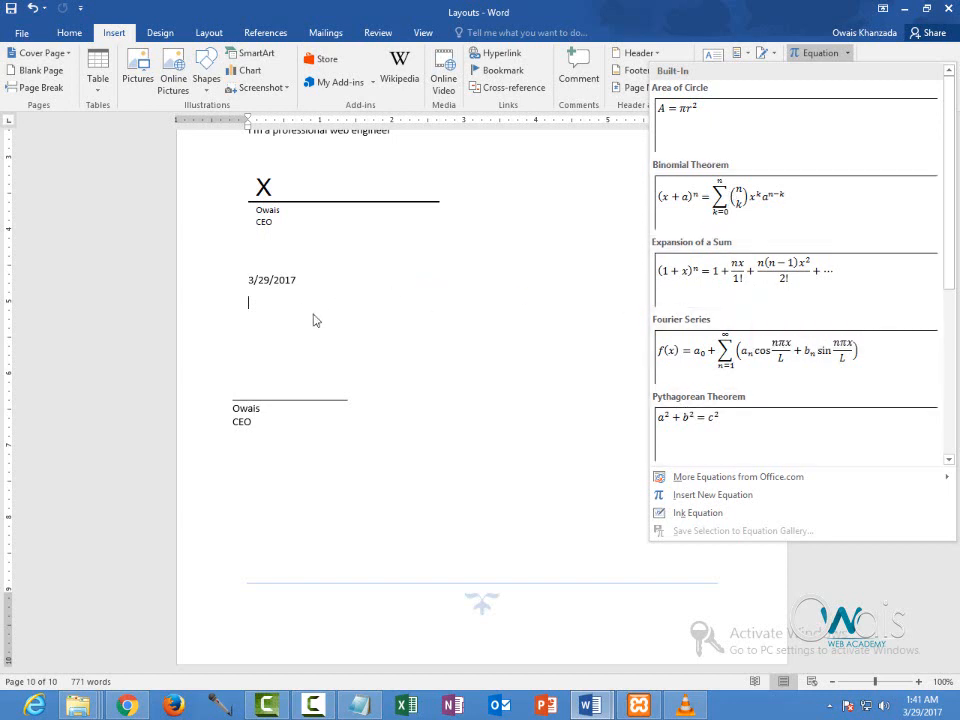
{"action": "left_click", "coordinate": [250, 316]}
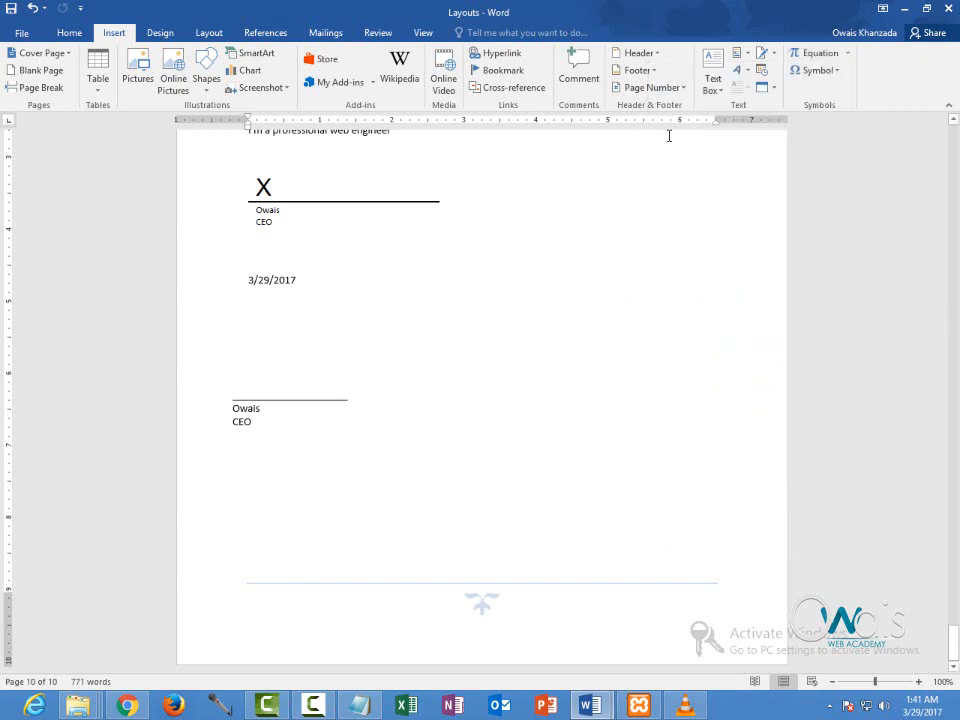
Step: Insert the Ω symbol on the empty line below the date
{"action": "left_click", "coordinate": [828, 72]}
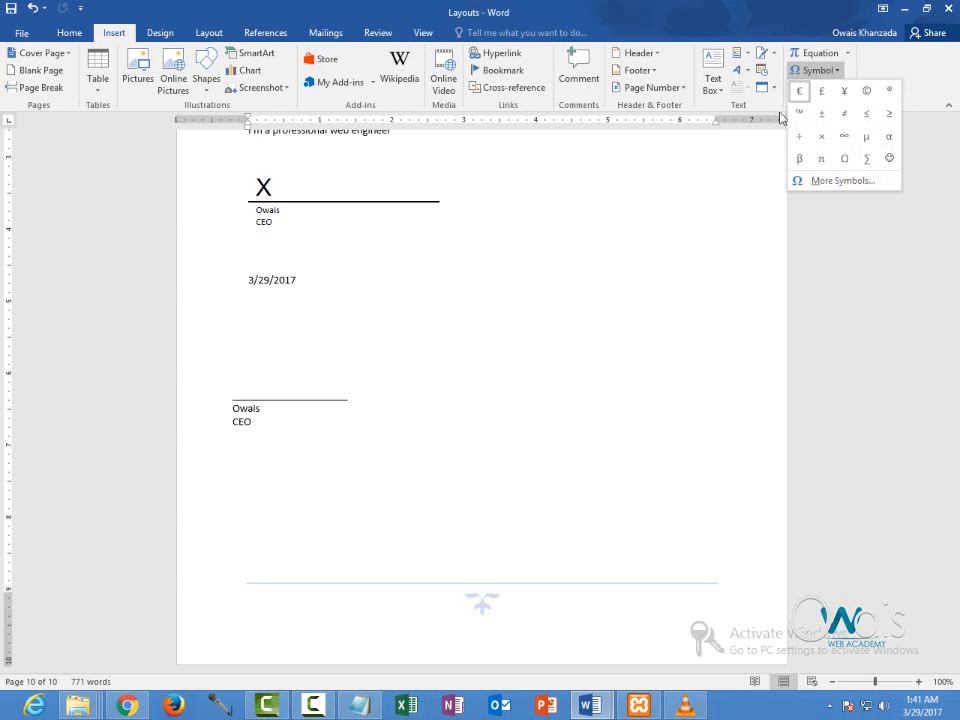
{"action": "left_click", "coordinate": [845, 163]}
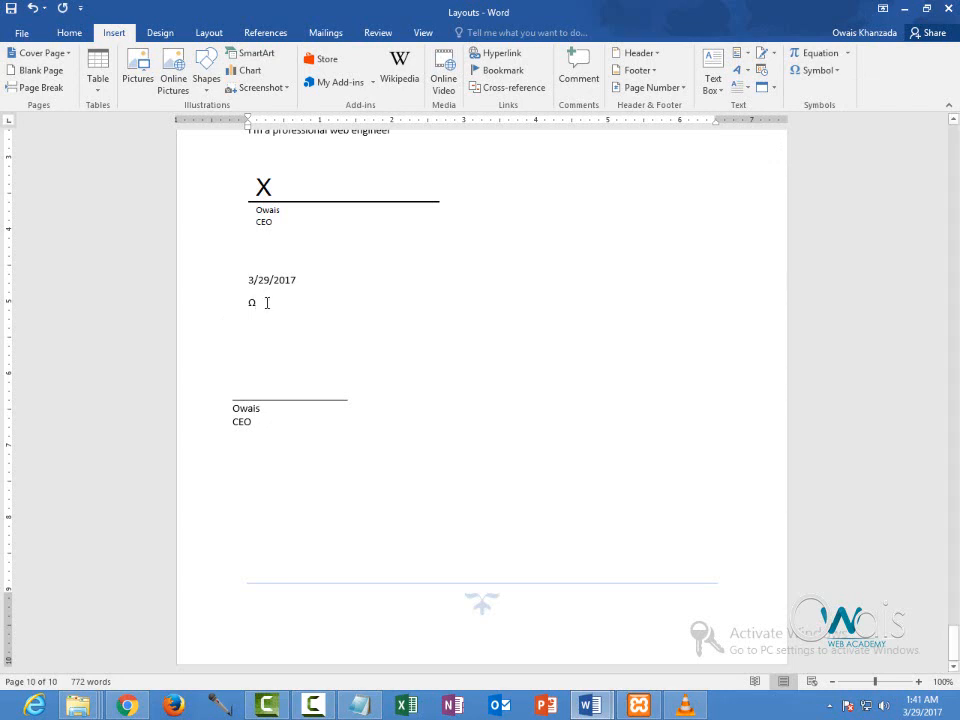
{"action": "left_click_drag", "start_coordinate": [257, 302], "coordinate": [300, 338]}
{"action": "left_click", "coordinate": [268, 314]}
Step: Assign Alt+Q as the keyboard shortcut for the Ω (Ohm Sign) symbol, saved in Normal, and return to the document
{"action": "left_click", "coordinate": [815, 70]}
{"action": "left_click", "coordinate": [832, 181]}
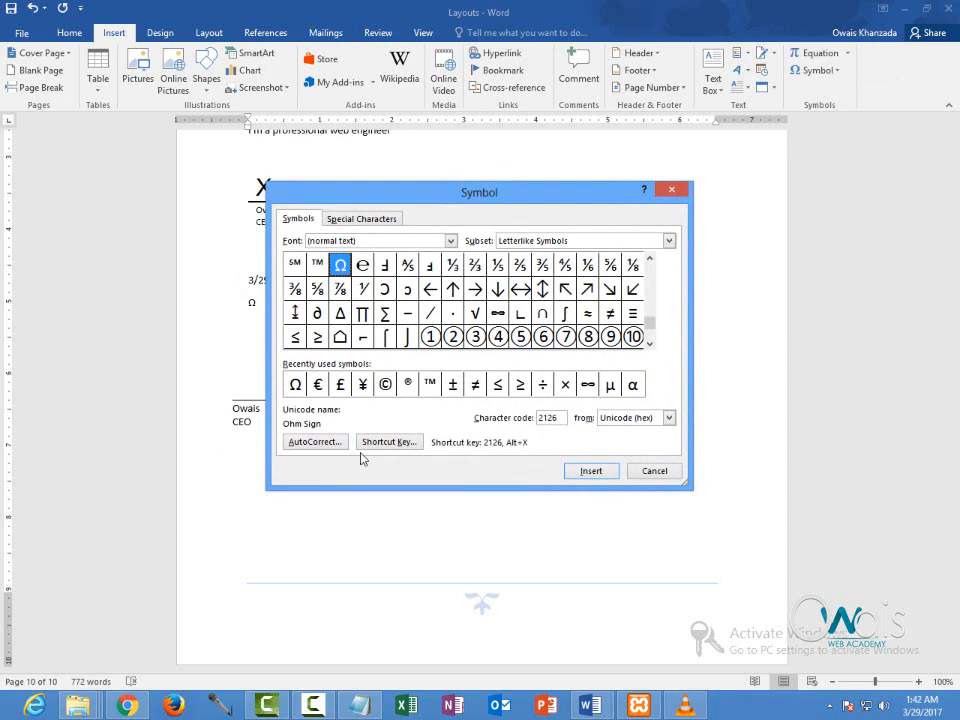
{"action": "left_click", "coordinate": [388, 441]}
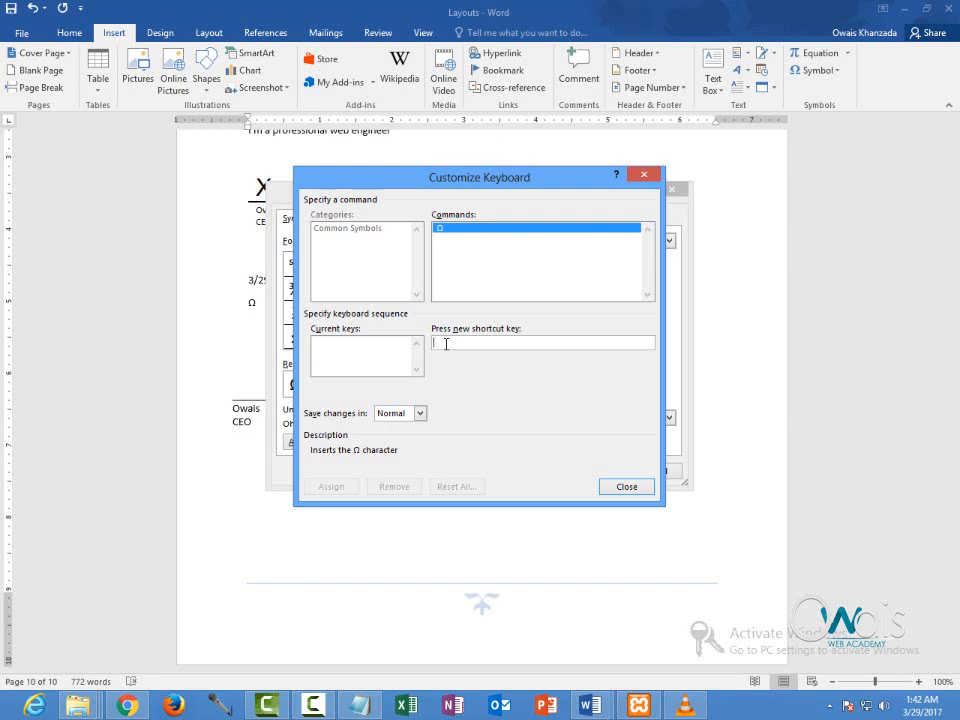
{"action": "key", "text": "alt+q"}
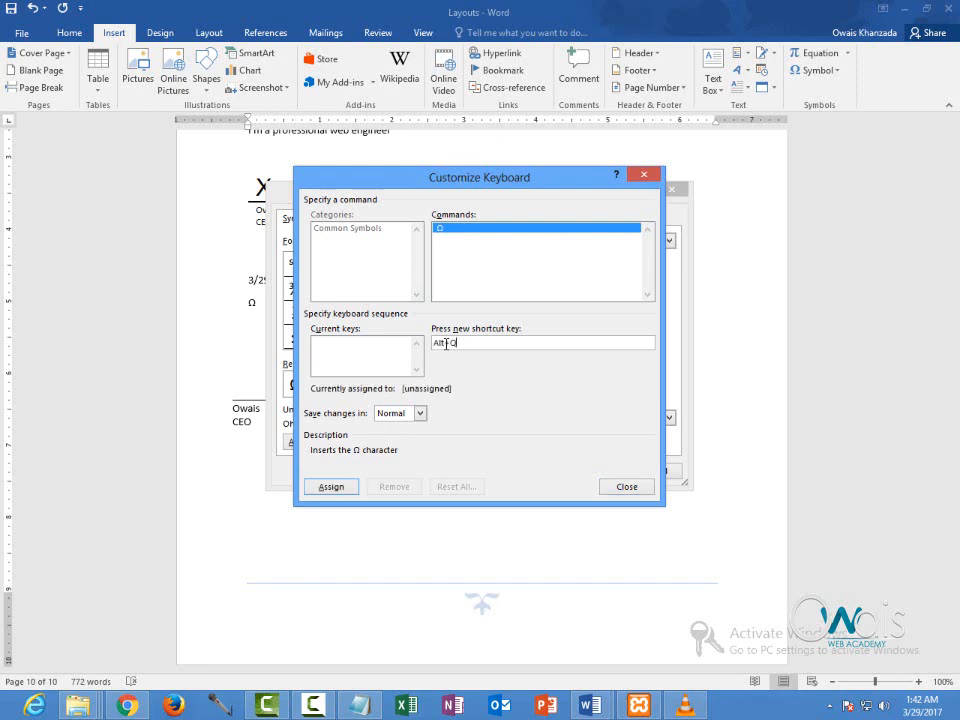
{"action": "left_click", "coordinate": [333, 487]}
{"action": "left_click", "coordinate": [626, 487]}
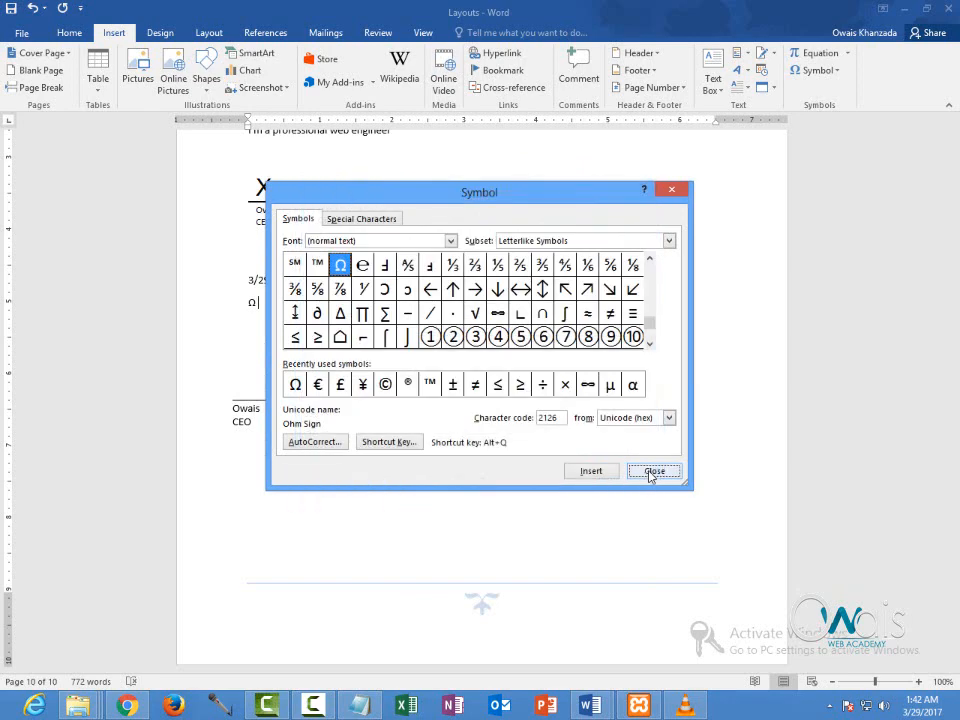
{"action": "left_click", "coordinate": [656, 472]}
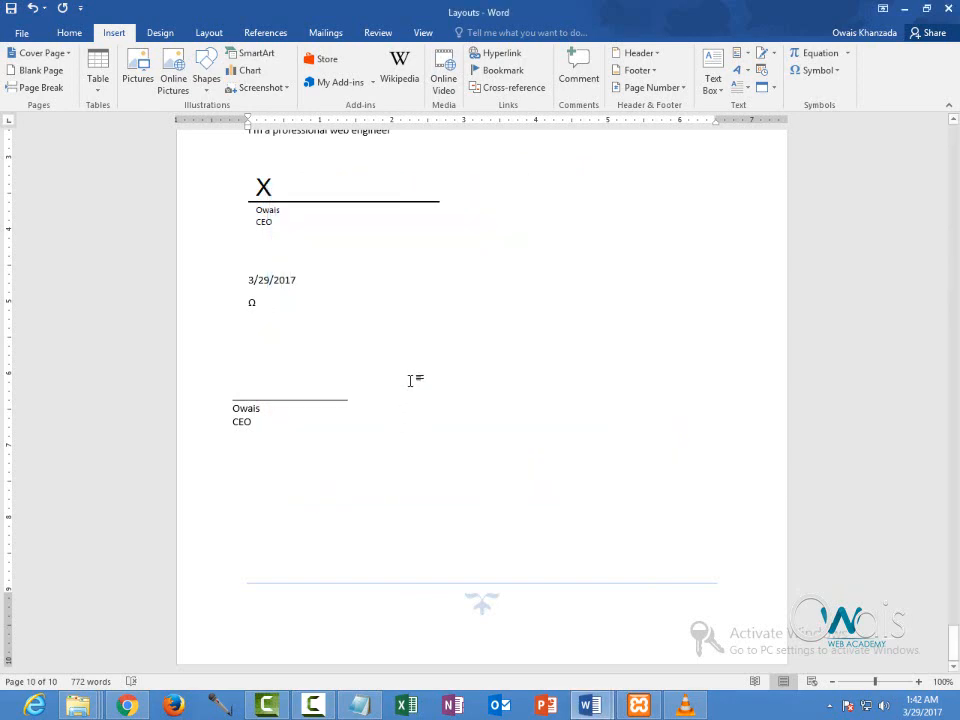
Step: Enter a long run of Ω symbols after the first one using the new shortcut, and add an empty line below
{"action": "key", "text": "alt+q"}
{"action": "key", "text": "alt+q"}
{"action": "key", "text": "alt+q"}
{"action": "key", "text": "alt+q"}
{"action": "key", "text": "alt+q"}
{"action": "key", "text": "alt+q"}
{"action": "key", "text": "alt+q"}
{"action": "key", "text": "alt+q"}
{"action": "key", "text": "alt+q"}
{"action": "key", "text": "alt+q"}
{"action": "key", "text": "alt+q"}
{"action": "key", "text": "alt+q"}
{"action": "key", "text": "alt+q"}
{"action": "key", "text": "alt+q"}
{"action": "key", "text": "alt+q"}
{"action": "key", "text": "alt+q"}
{"action": "key", "text": "alt+q"}
{"action": "key", "text": "alt+q"}
{"action": "key", "text": "alt+q"}
{"action": "key", "text": "alt+q"}
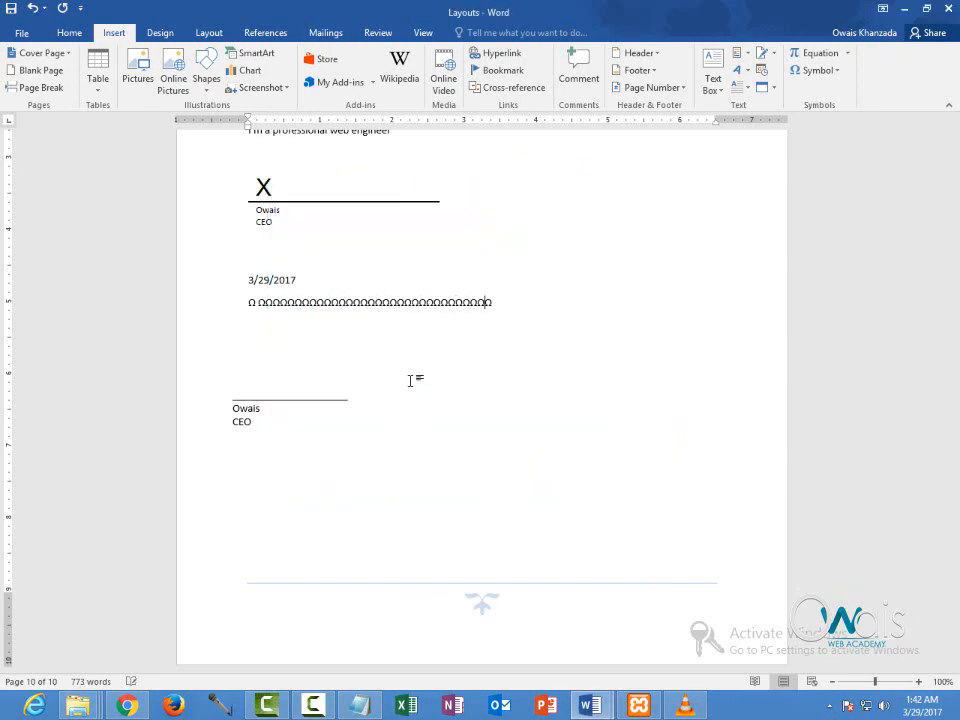
{"action": "key", "text": "alt+q"}
{"action": "key", "text": "alt+q"}
{"action": "key", "text": "alt+q"}
{"action": "key", "text": "alt+q"}
{"action": "key", "text": "alt+q"}
{"action": "key", "text": "alt+q"}
{"action": "key", "text": "alt+q"}
{"action": "key", "text": "alt+q"}
{"action": "key", "text": "alt+q"}
{"action": "key", "text": "alt+q"}
{"action": "key", "text": "alt+q"}
{"action": "key", "text": "alt+q"}
{"action": "key", "text": "alt+q"}
{"action": "key", "text": "alt+q"}
{"action": "key", "text": "alt+q"}
{"action": "key", "text": "alt+q"}
{"action": "key", "text": "alt+q"}
{"action": "key", "text": "alt+q"}
{"action": "key", "text": "alt+q"}
{"action": "key", "text": "alt+q"}
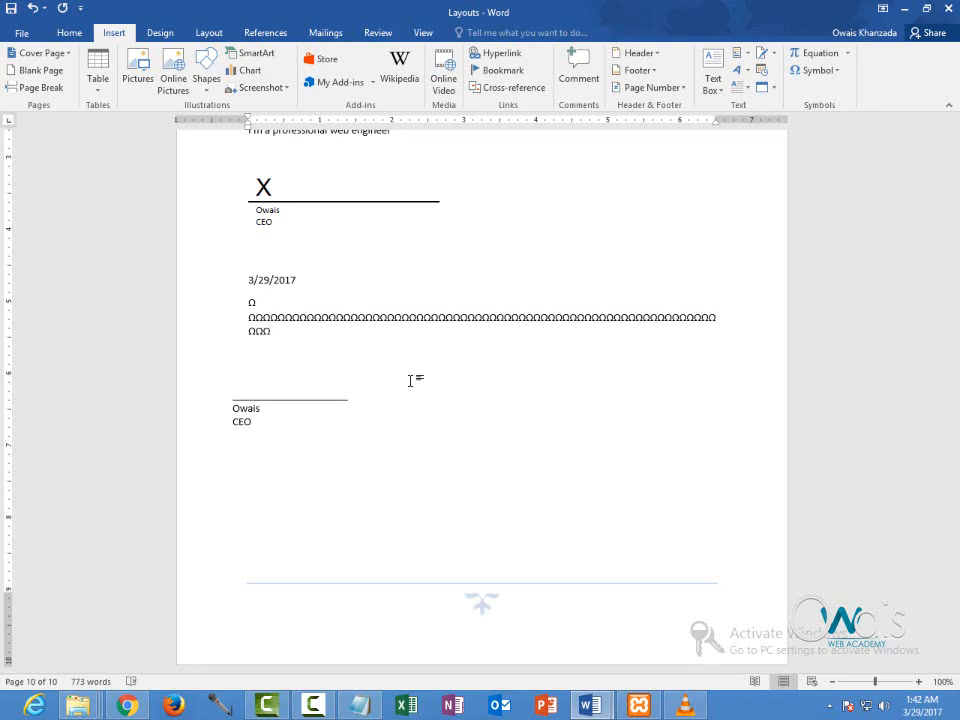
{"action": "key", "text": "Return"}
Step: Add a plain-text AutoCorrect entry that replaces TRP with The Rising Professionals, and return to the document
{"action": "left_click", "coordinate": [816, 70]}
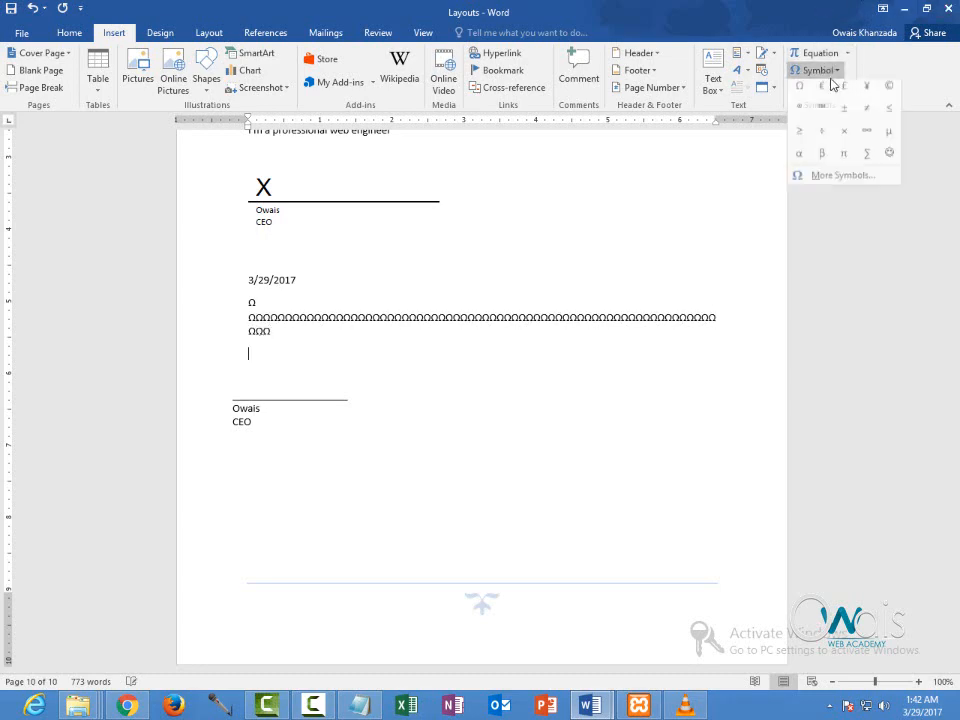
{"action": "left_click", "coordinate": [813, 182]}
{"action": "left_click", "coordinate": [315, 441]}
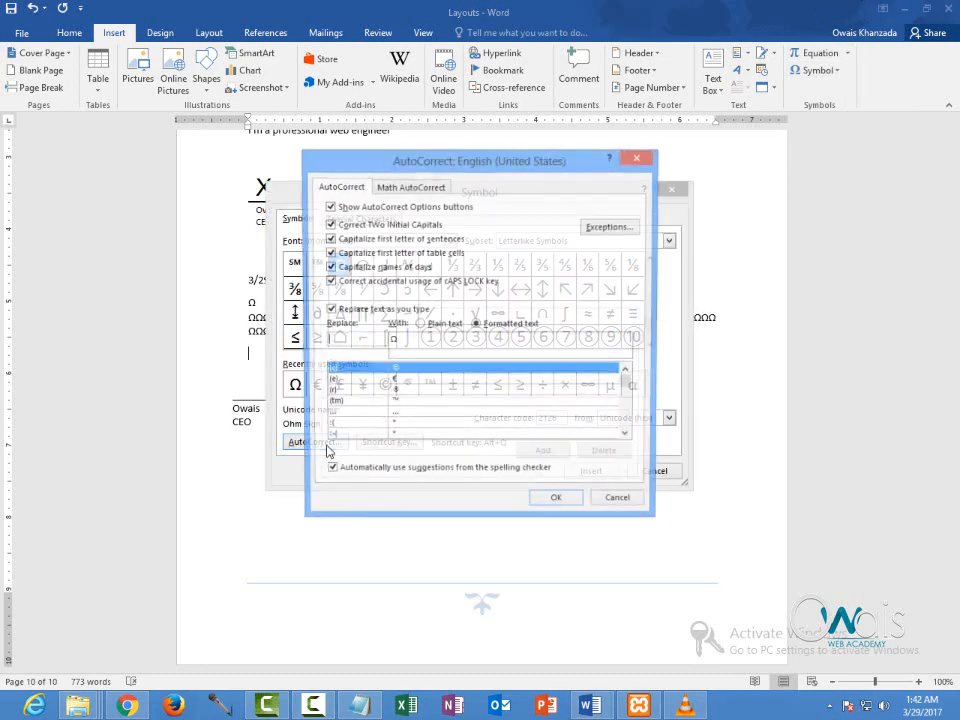
{"action": "left_click", "coordinate": [419, 325]}
{"action": "left_click_drag", "start_coordinate": [398, 341], "coordinate": [372, 336]}
{"action": "key", "text": "BackSpace"}
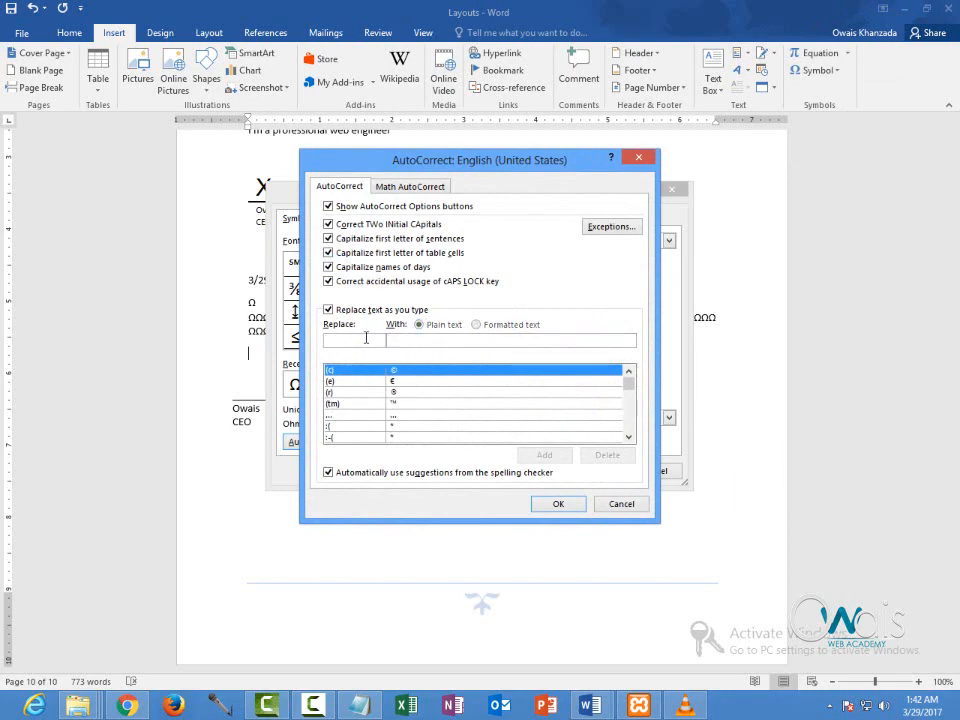
{"action": "left_click", "coordinate": [365, 338]}
{"action": "type", "text": "TRP"}
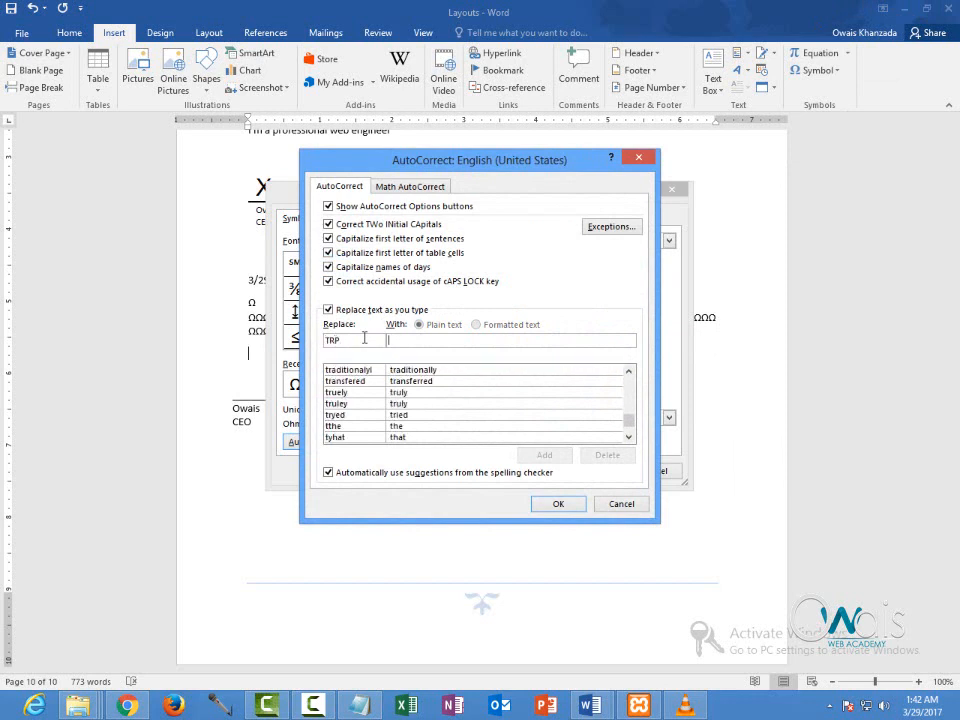
{"action": "type", "text": "T"}
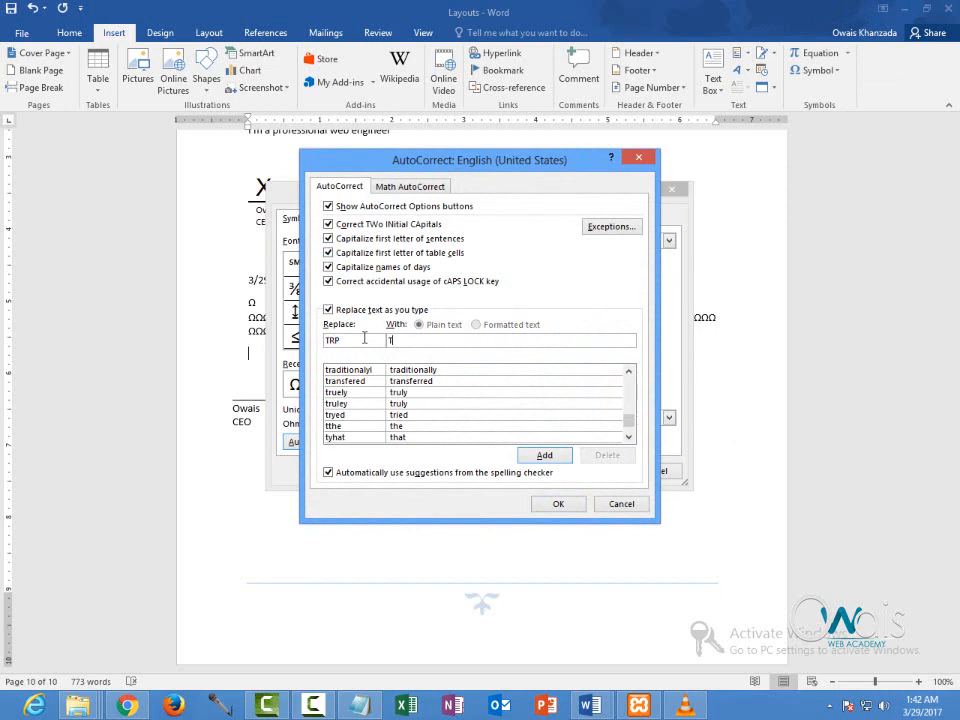
{"action": "type", "text": "he Rising Profs"}
{"action": "type", "text": "ssionals"}
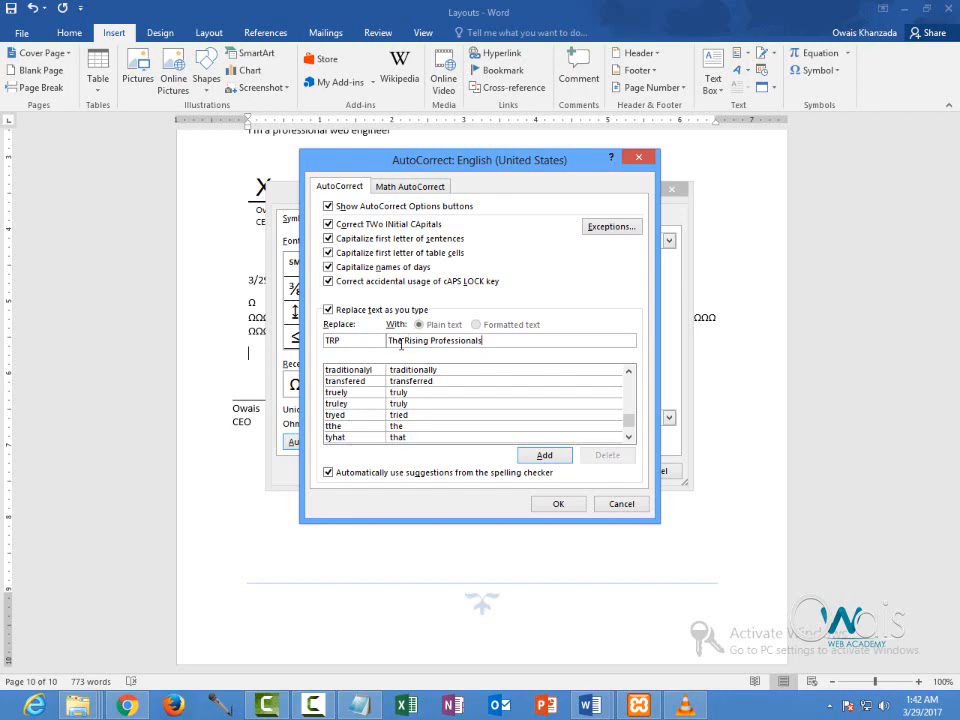
{"action": "left_click_drag", "start_coordinate": [493, 343], "coordinate": [383, 345]}
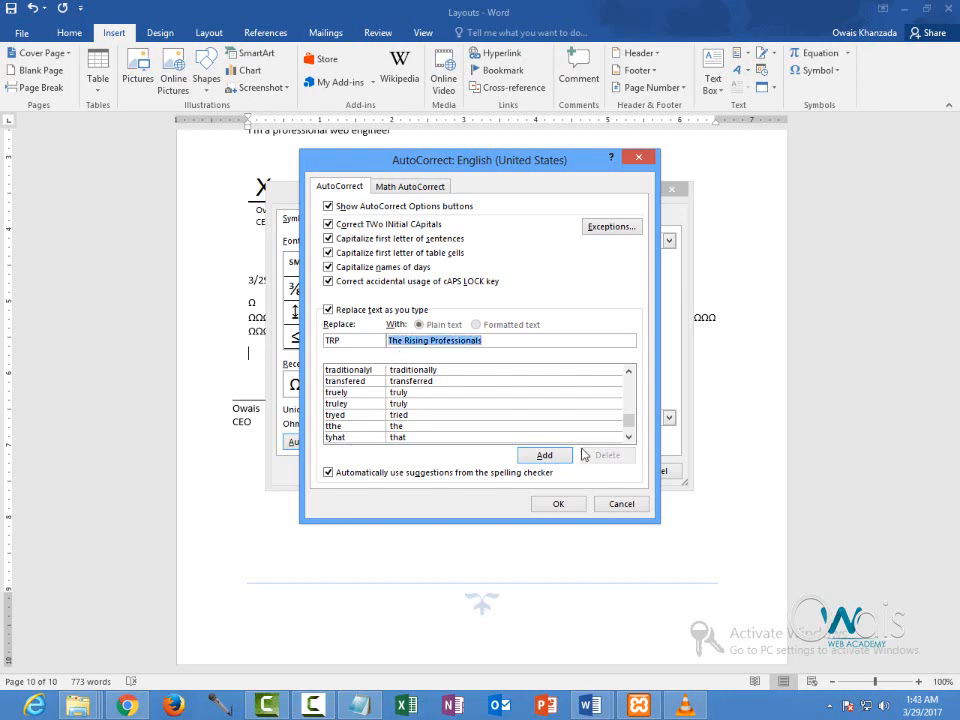
{"action": "left_click", "coordinate": [545, 455]}
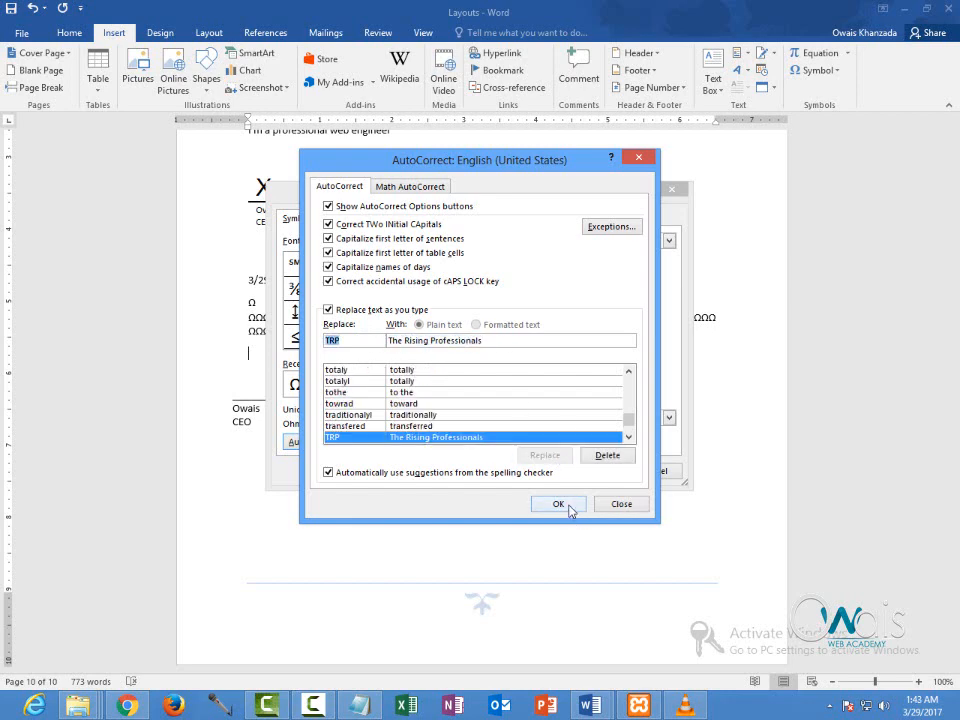
{"action": "left_click", "coordinate": [560, 504]}
{"action": "left_click", "coordinate": [647, 478]}
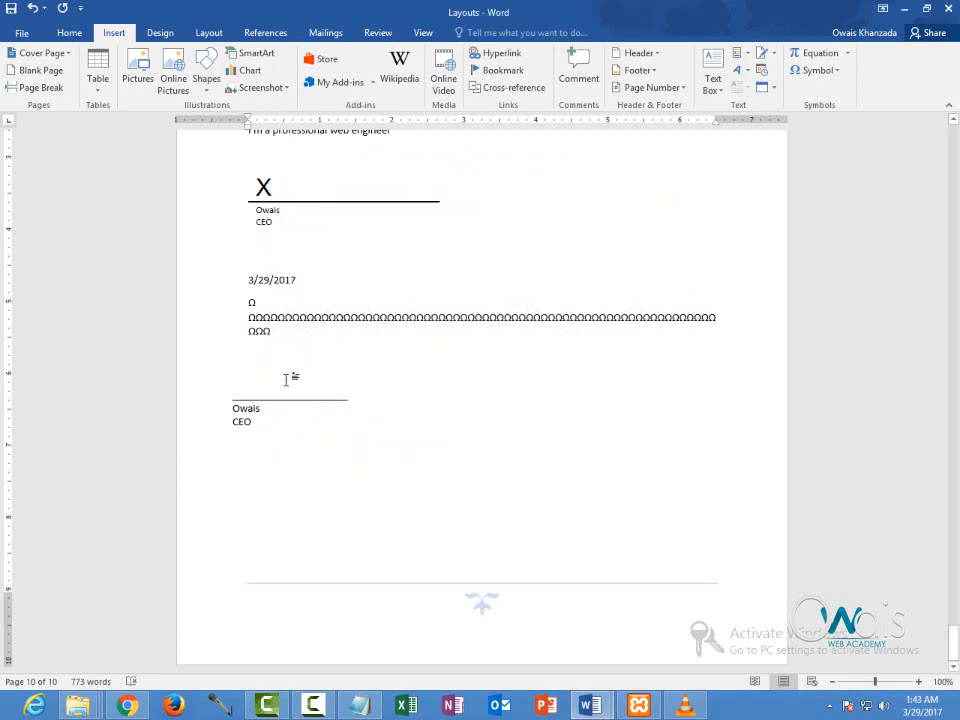
Step: Use the TRP AutoCorrect entry to enter The Rising Professionals on two consecutive lines below the Ω symbols
{"action": "type", "text": "TRP"}
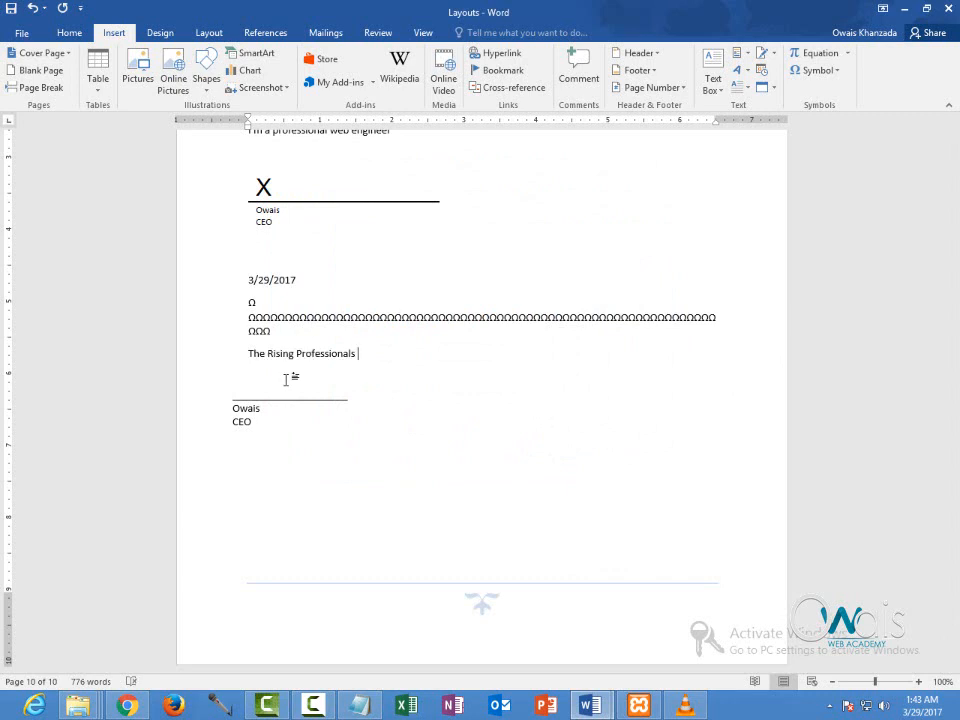
{"action": "left_click", "coordinate": [285, 380]}
{"action": "type", "text": "TRP"}
{"action": "key", "text": "Return"}
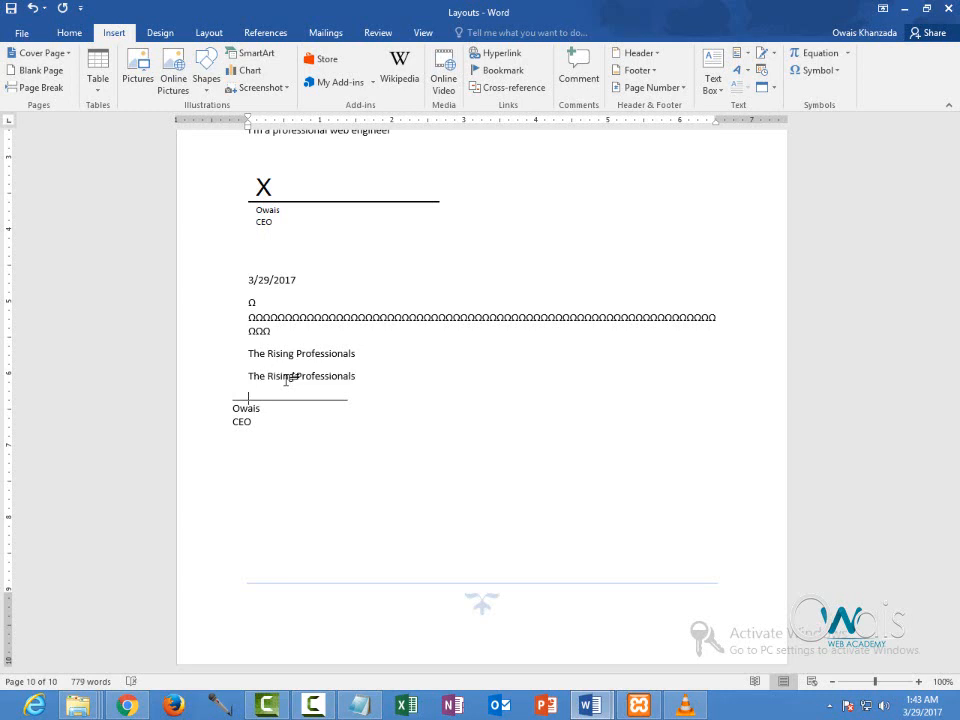